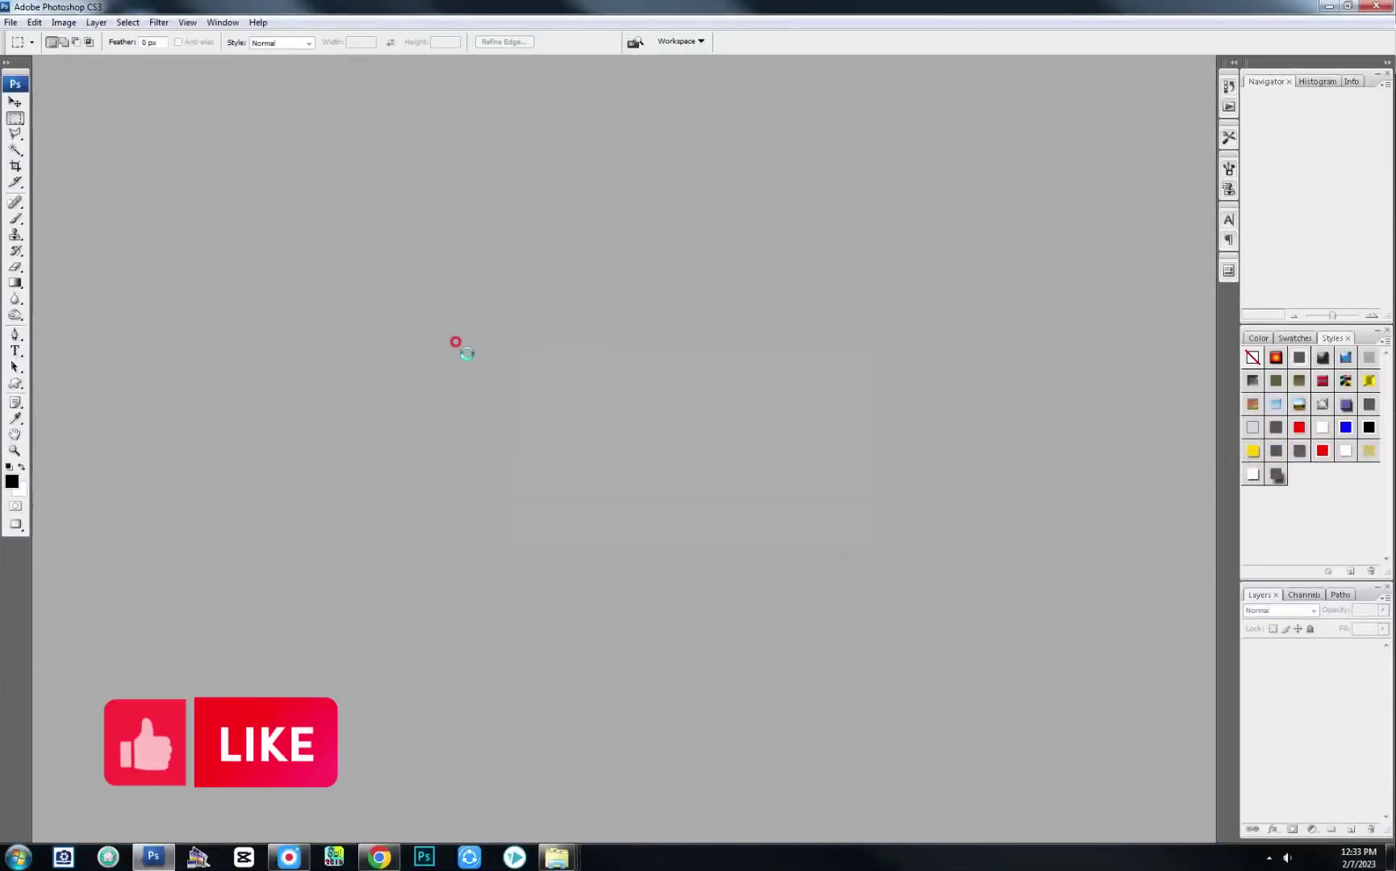
Step: Crop the canvas to 36 × 12 inches at 150 pixels/inch
text(36)
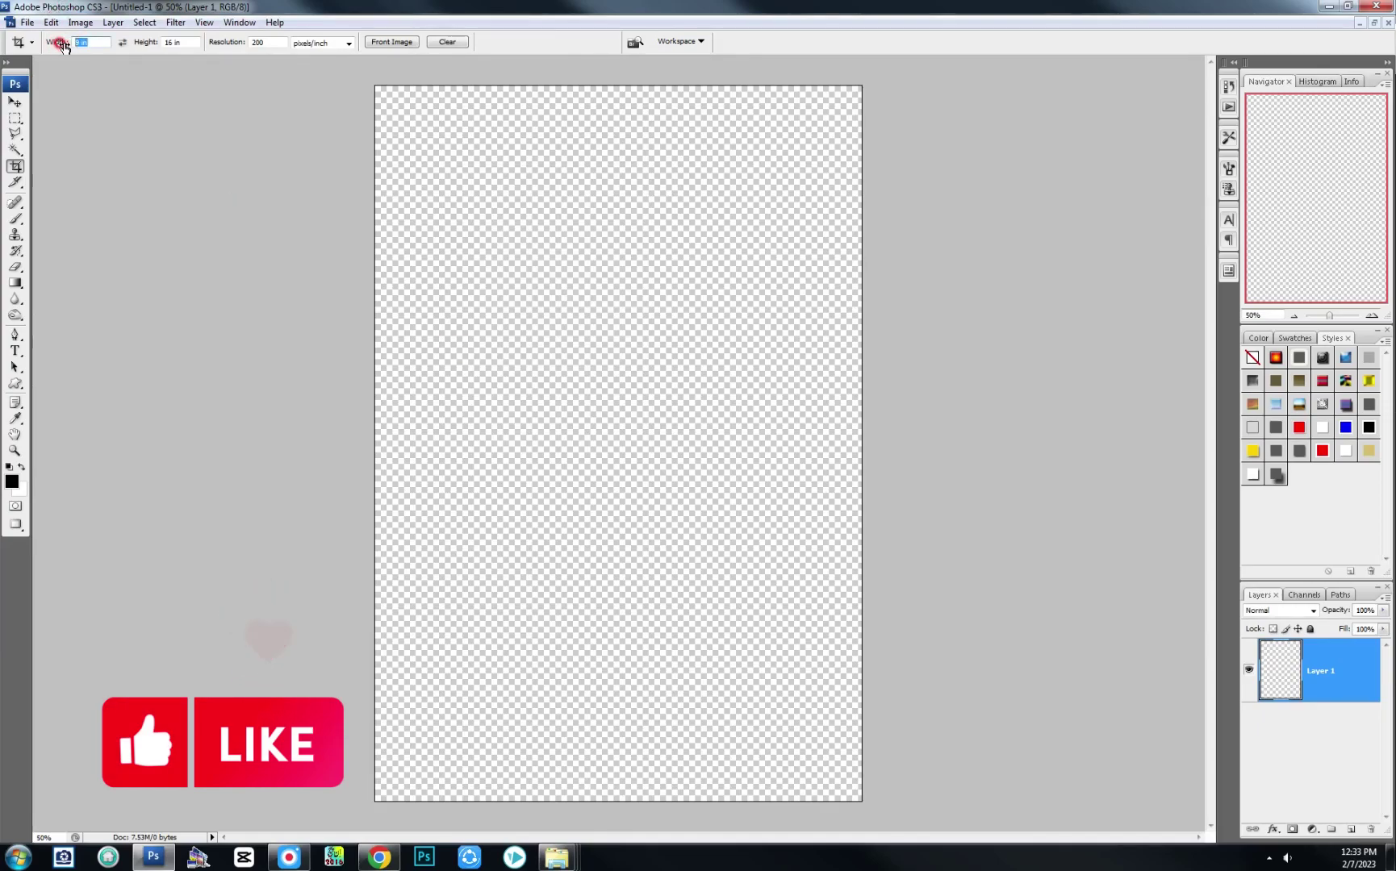
key(Tab)
text(12)
key(Tab)
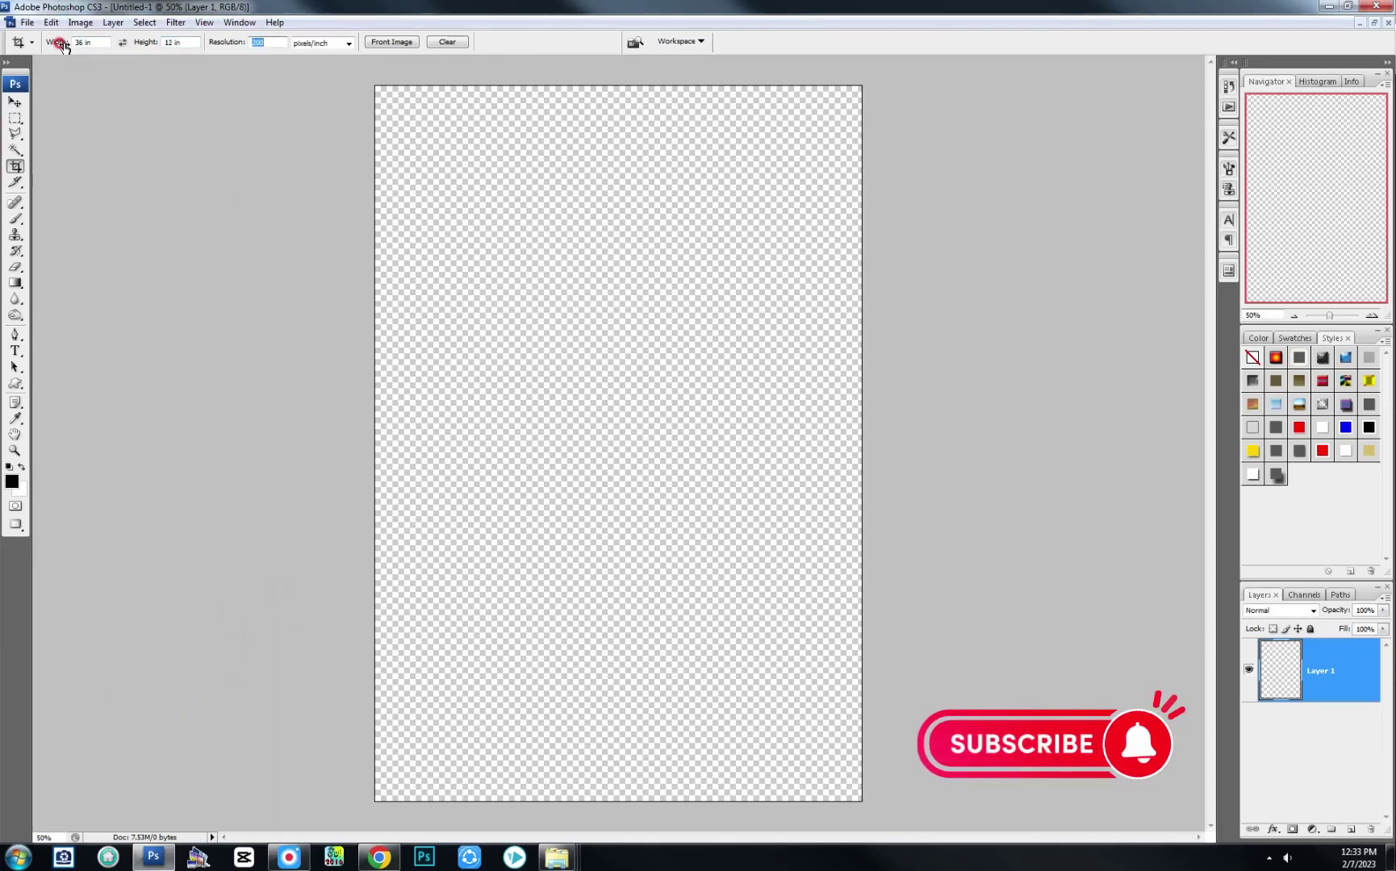
text(15)
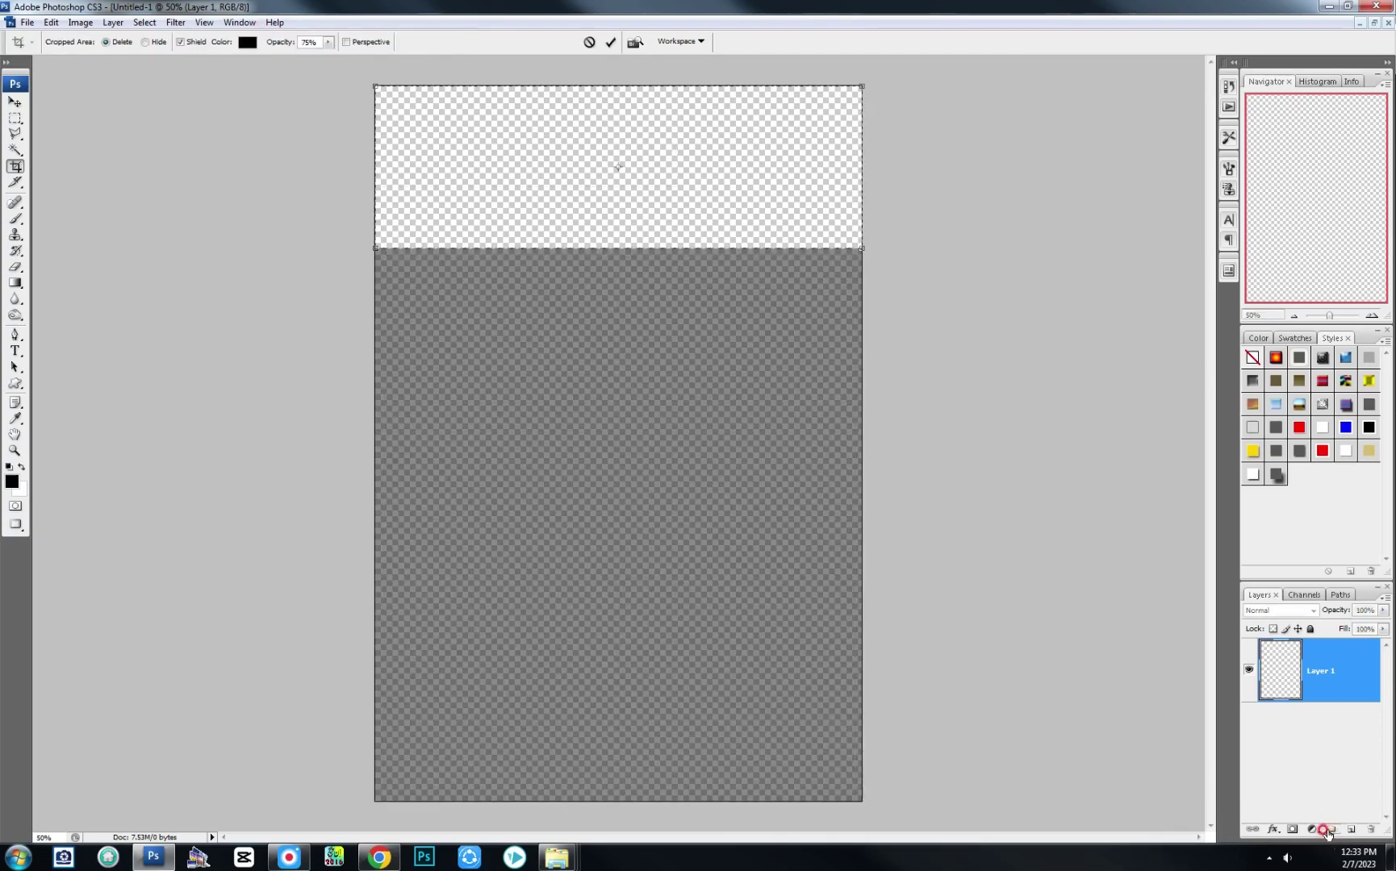
key(Return)
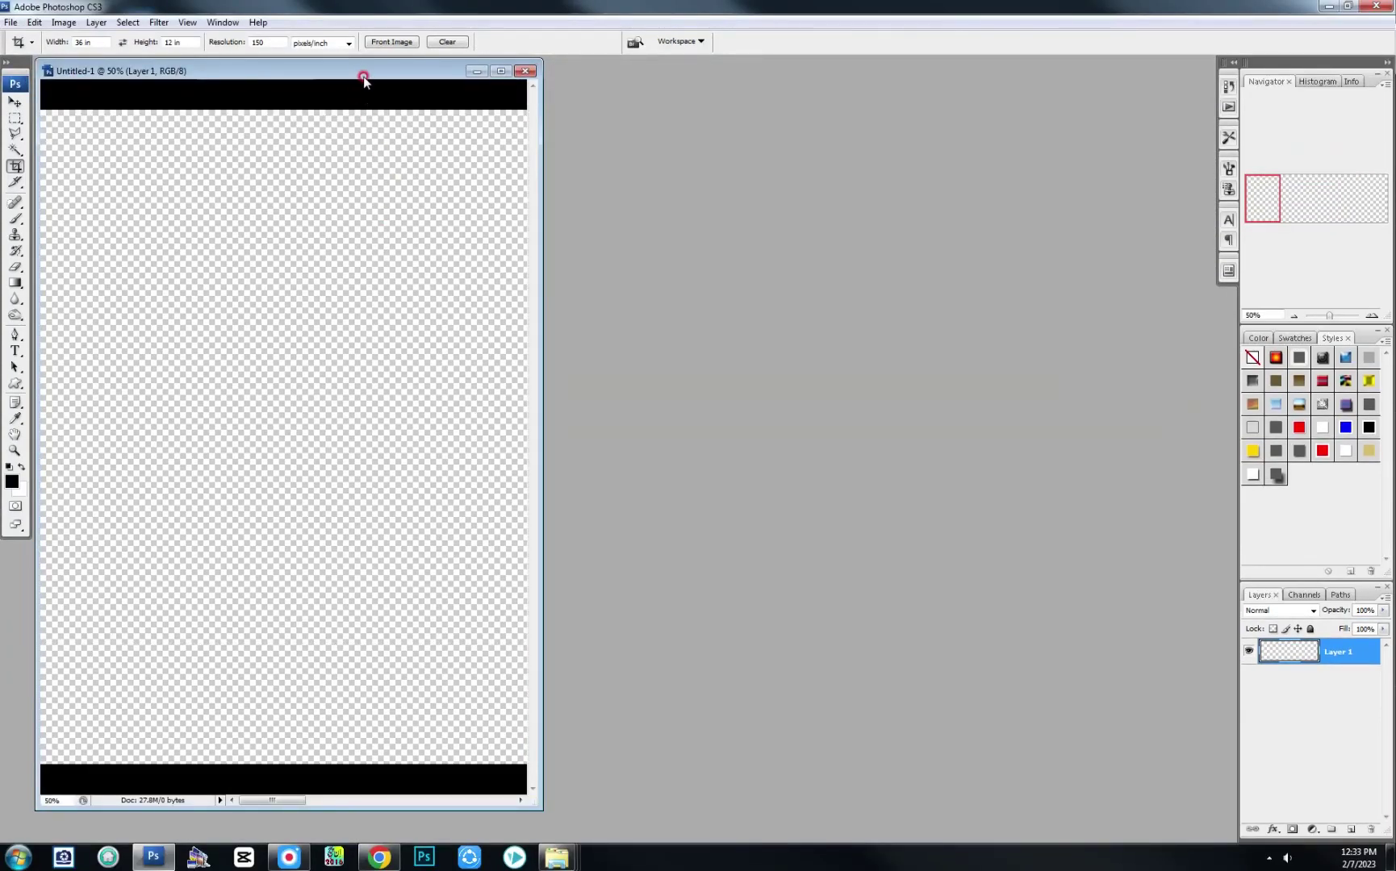
Step: Duplicate the cropped document and close the original without saving
right_click(363, 78)
click(399, 87)
key(Return)
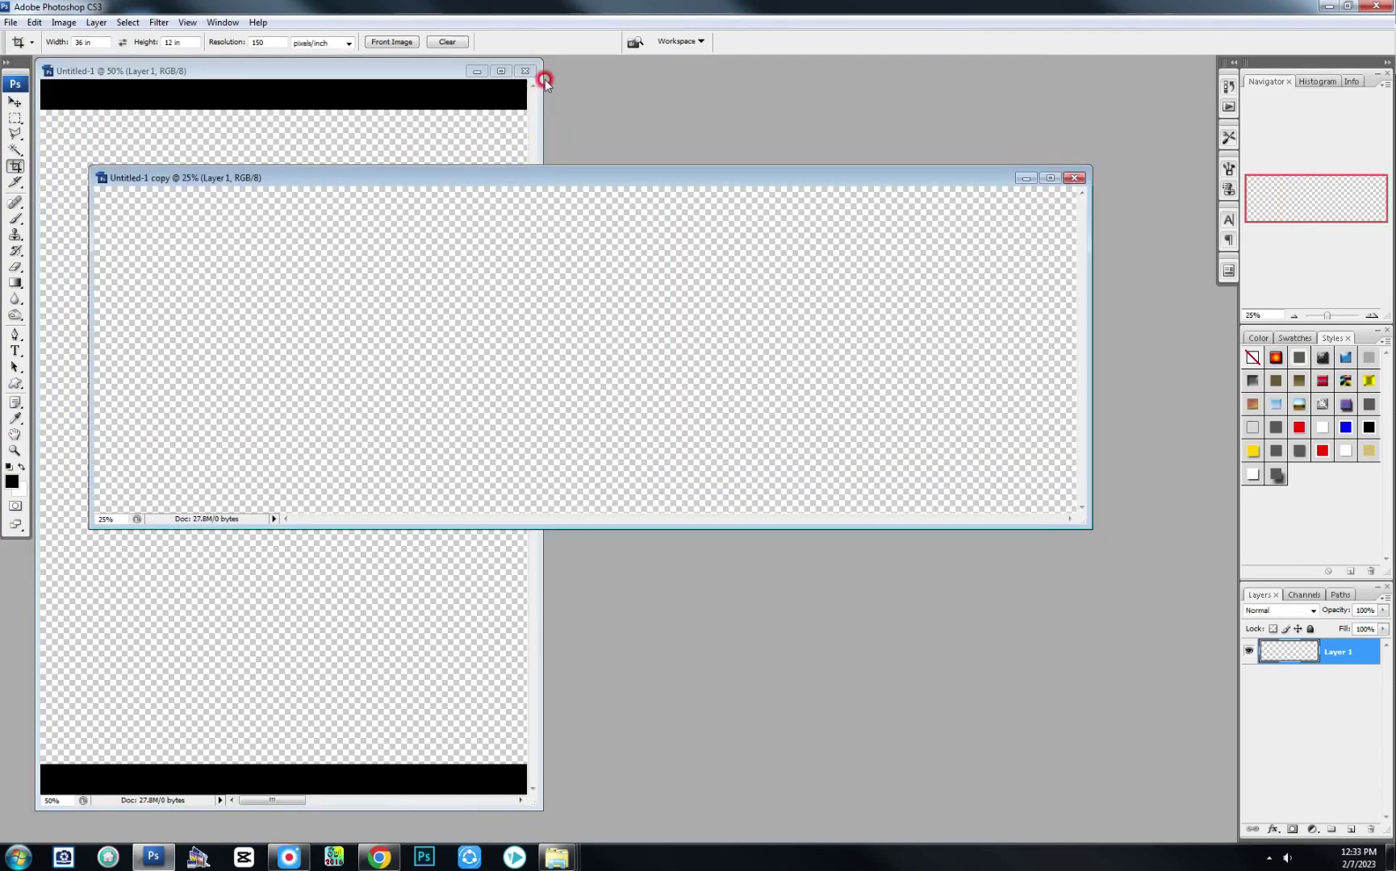
click(525, 71)
click(688, 314)
key(f)
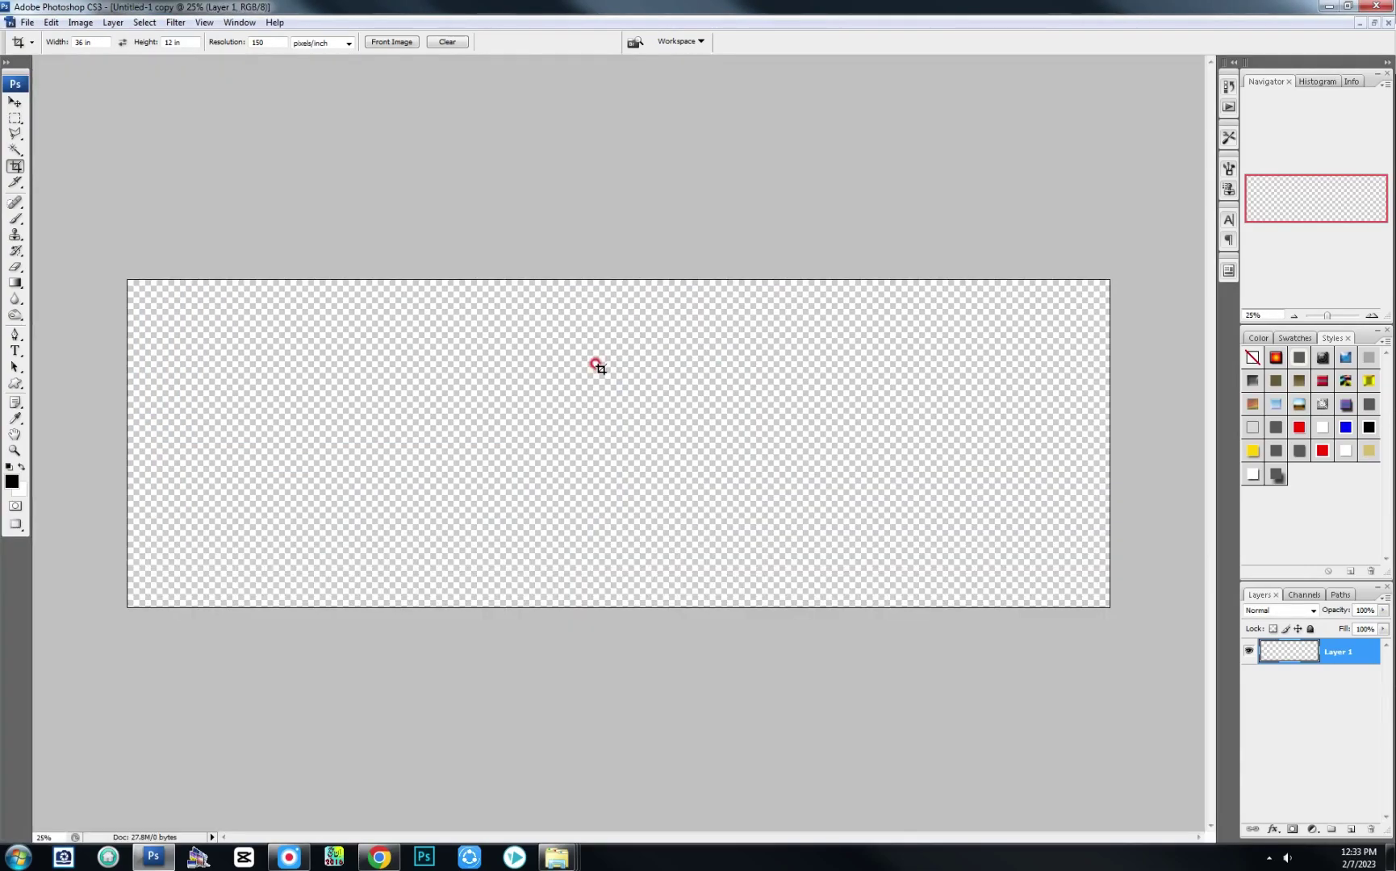
key(ctrl+r)
Step: Place a vertical guide at the horizontal centre of the canvas
drag(32, 580, 618, 596)
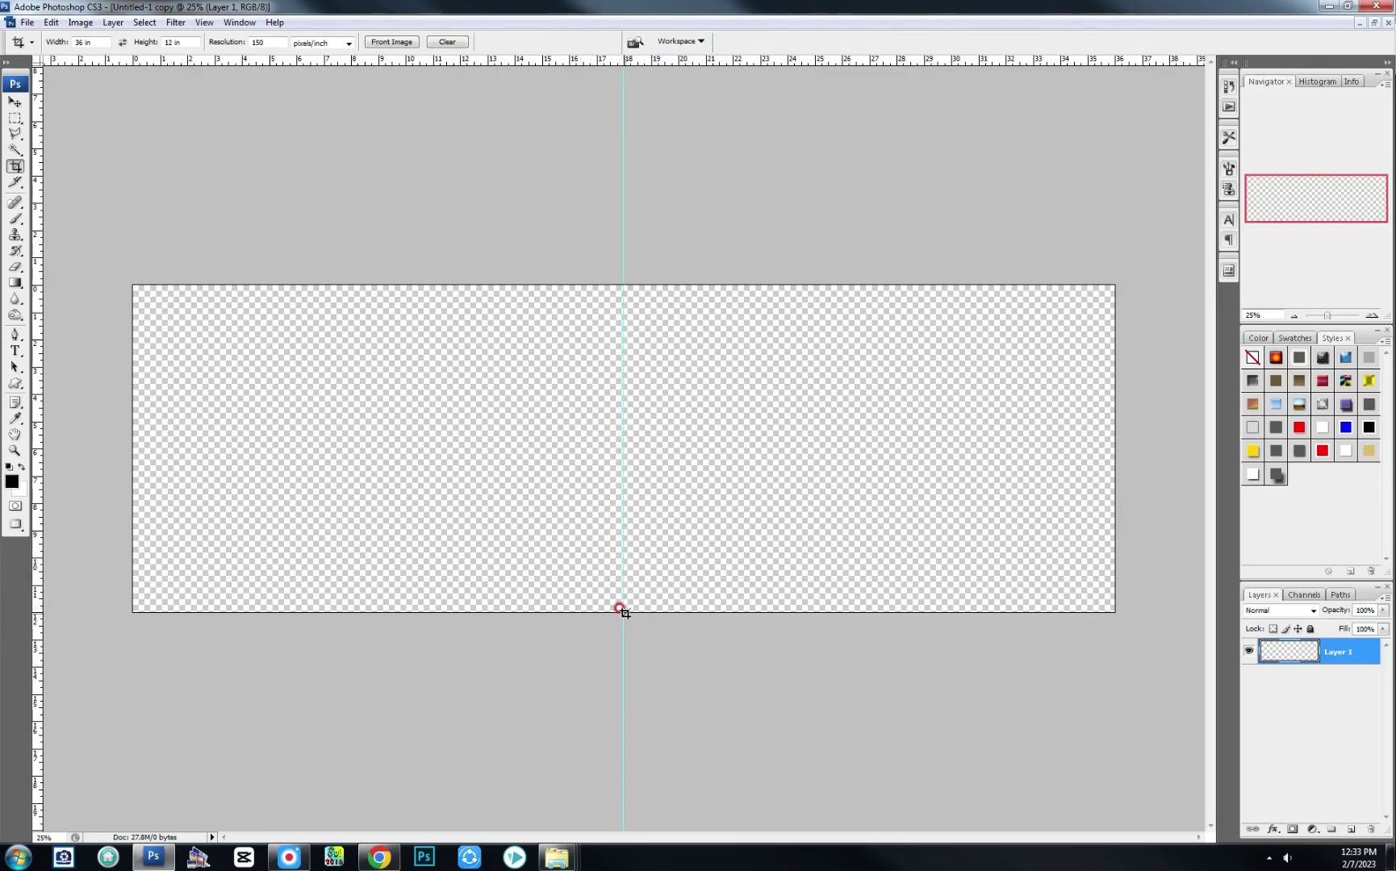
key(v)
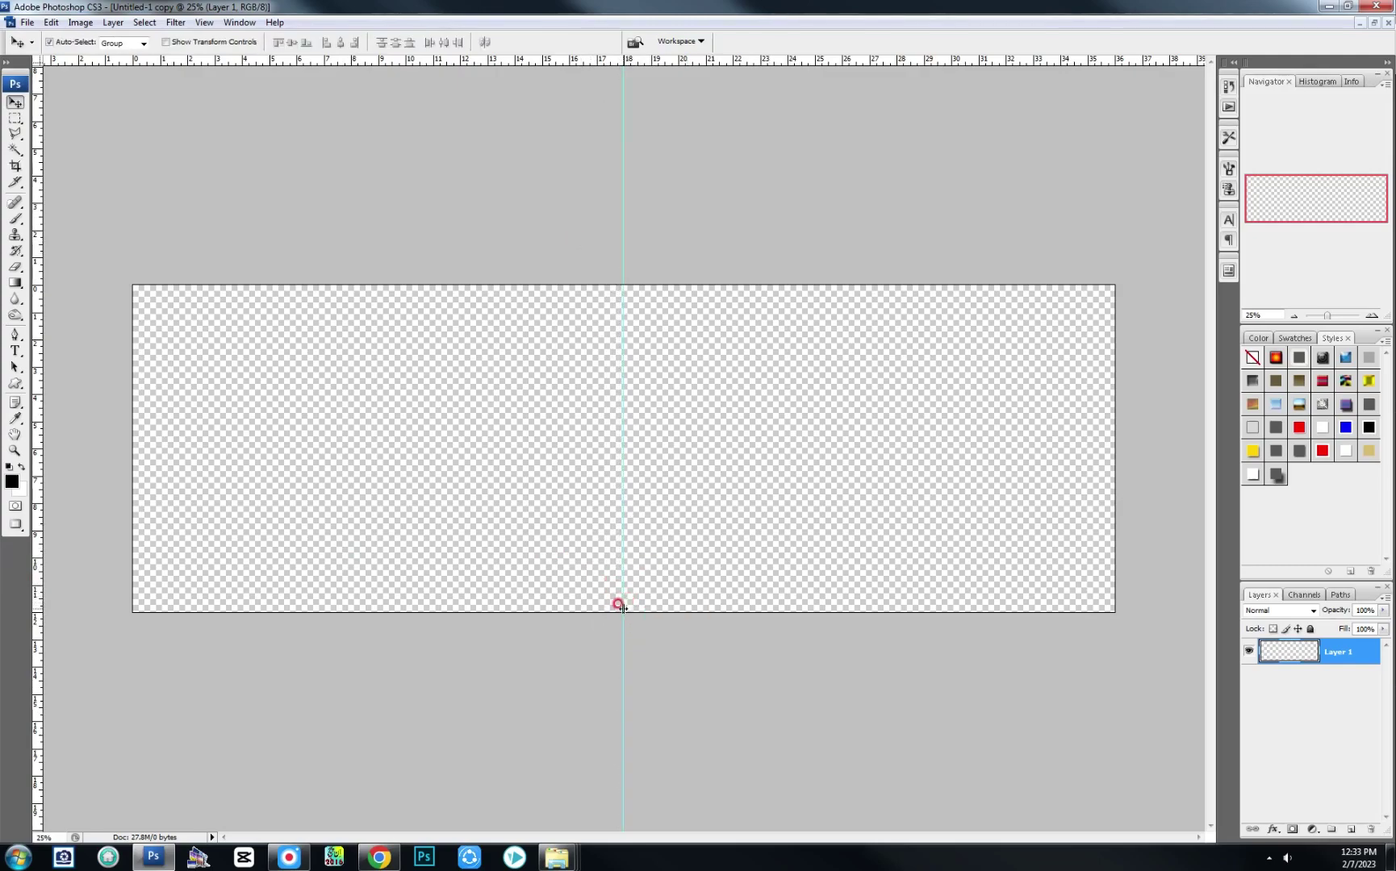
drag(622, 607, 624, 612)
drag(622, 677, 619, 686)
click(454, 567)
key(f)
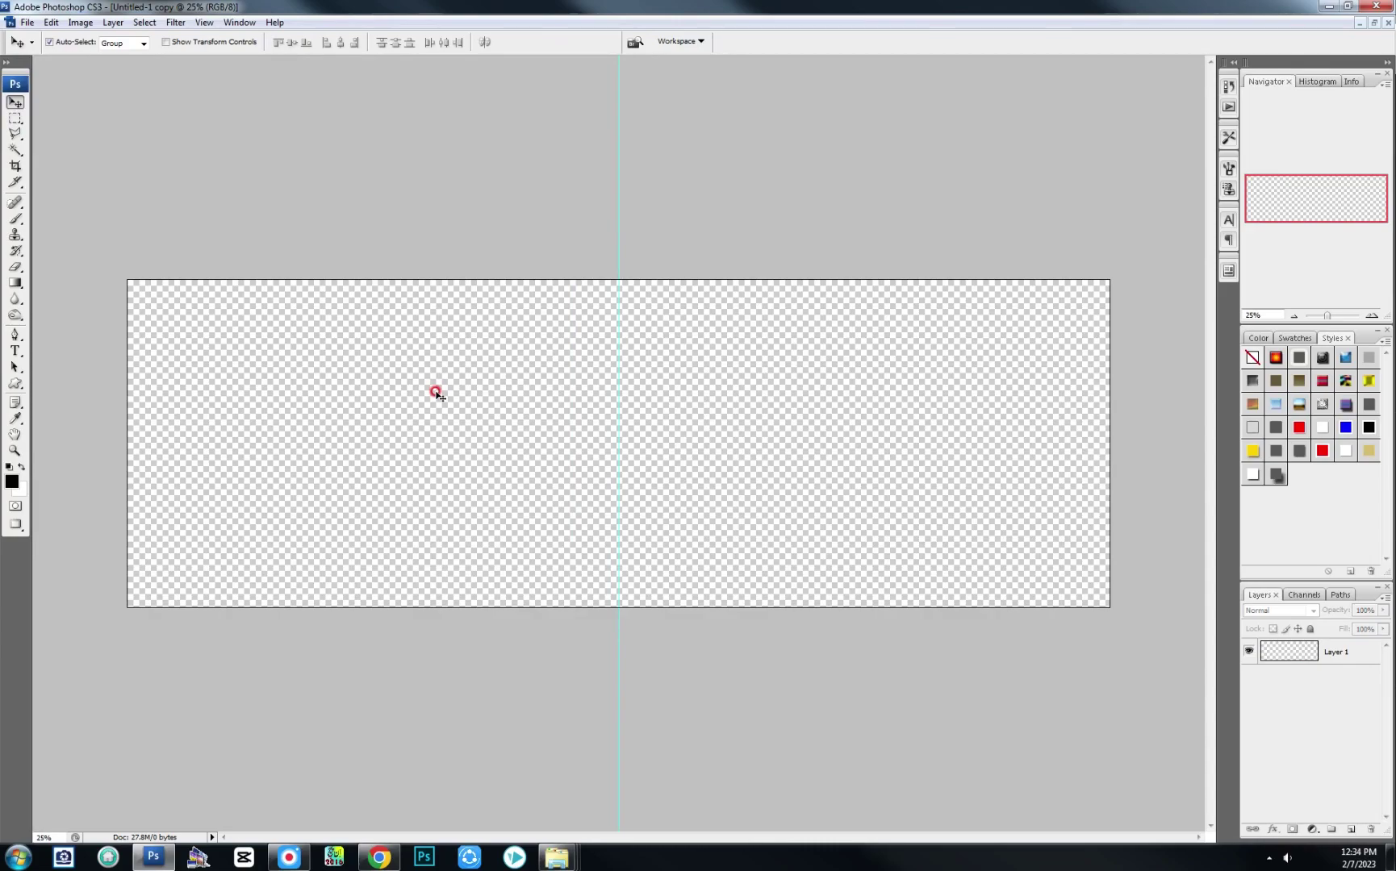
key(f)
key(f)
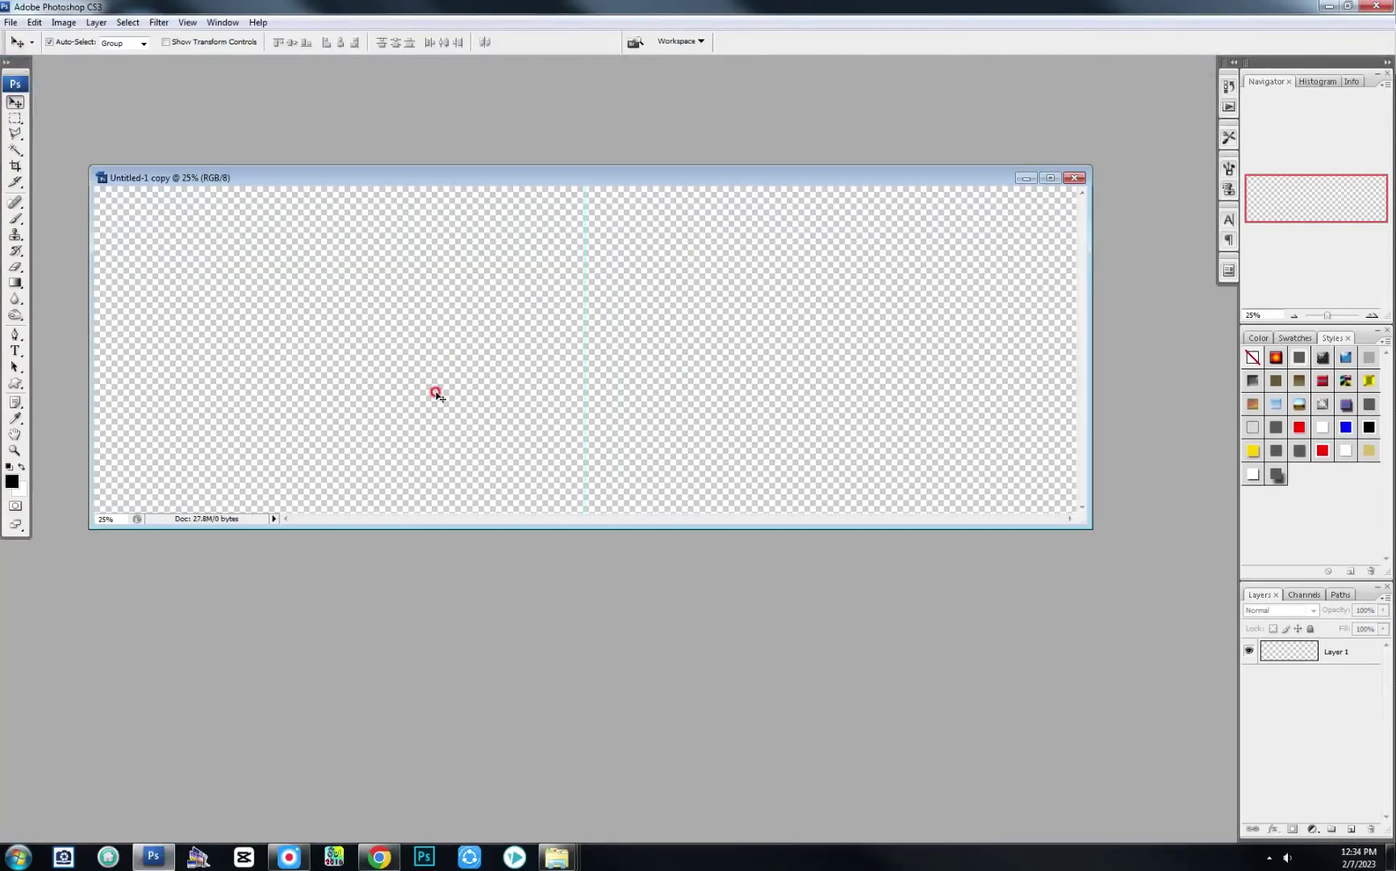
Step: Fill Layer 1 with solid white
click(1327, 655)
key(ctrl+BackSpace)
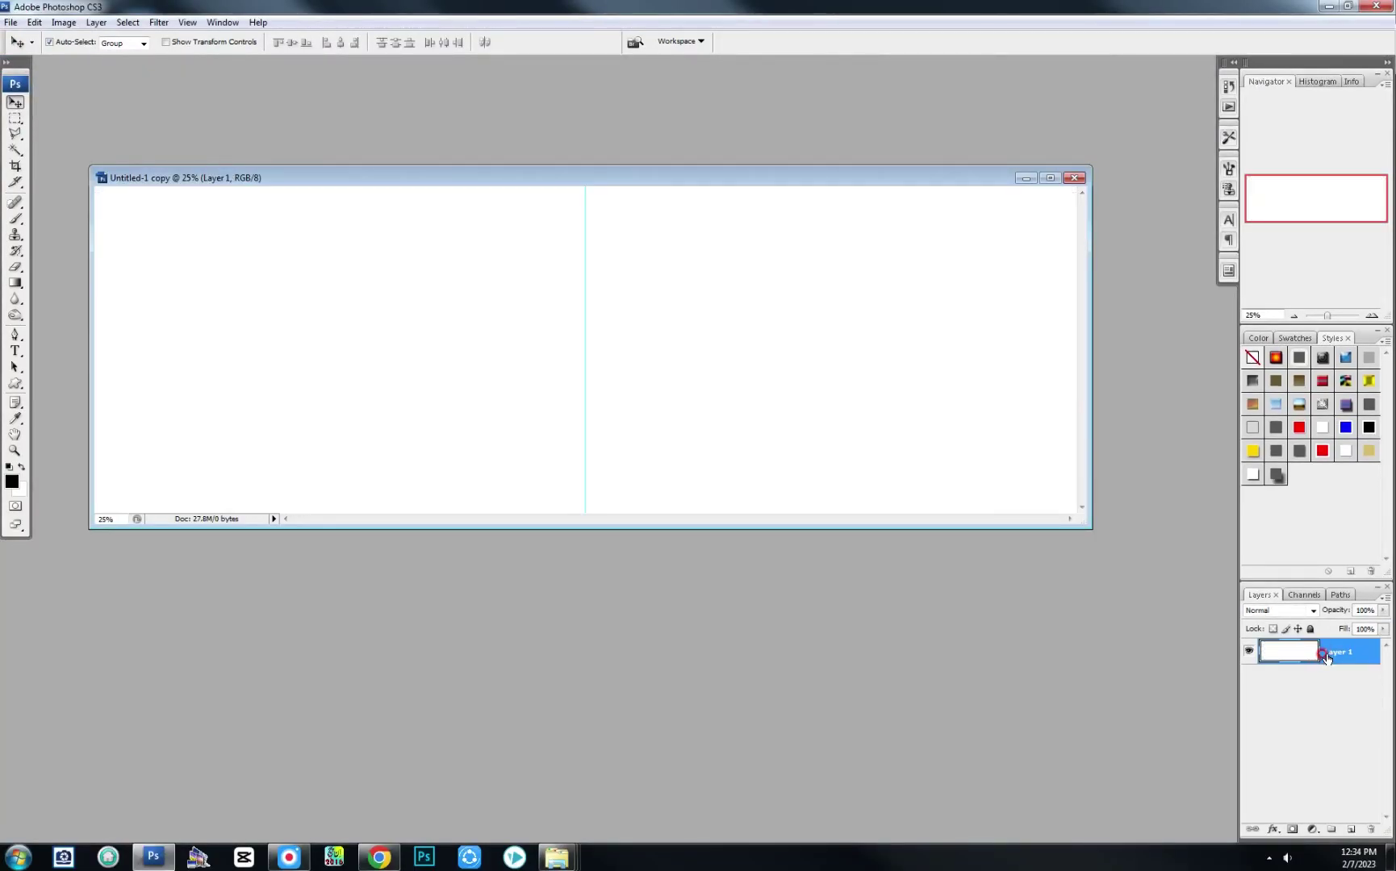
click(548, 855)
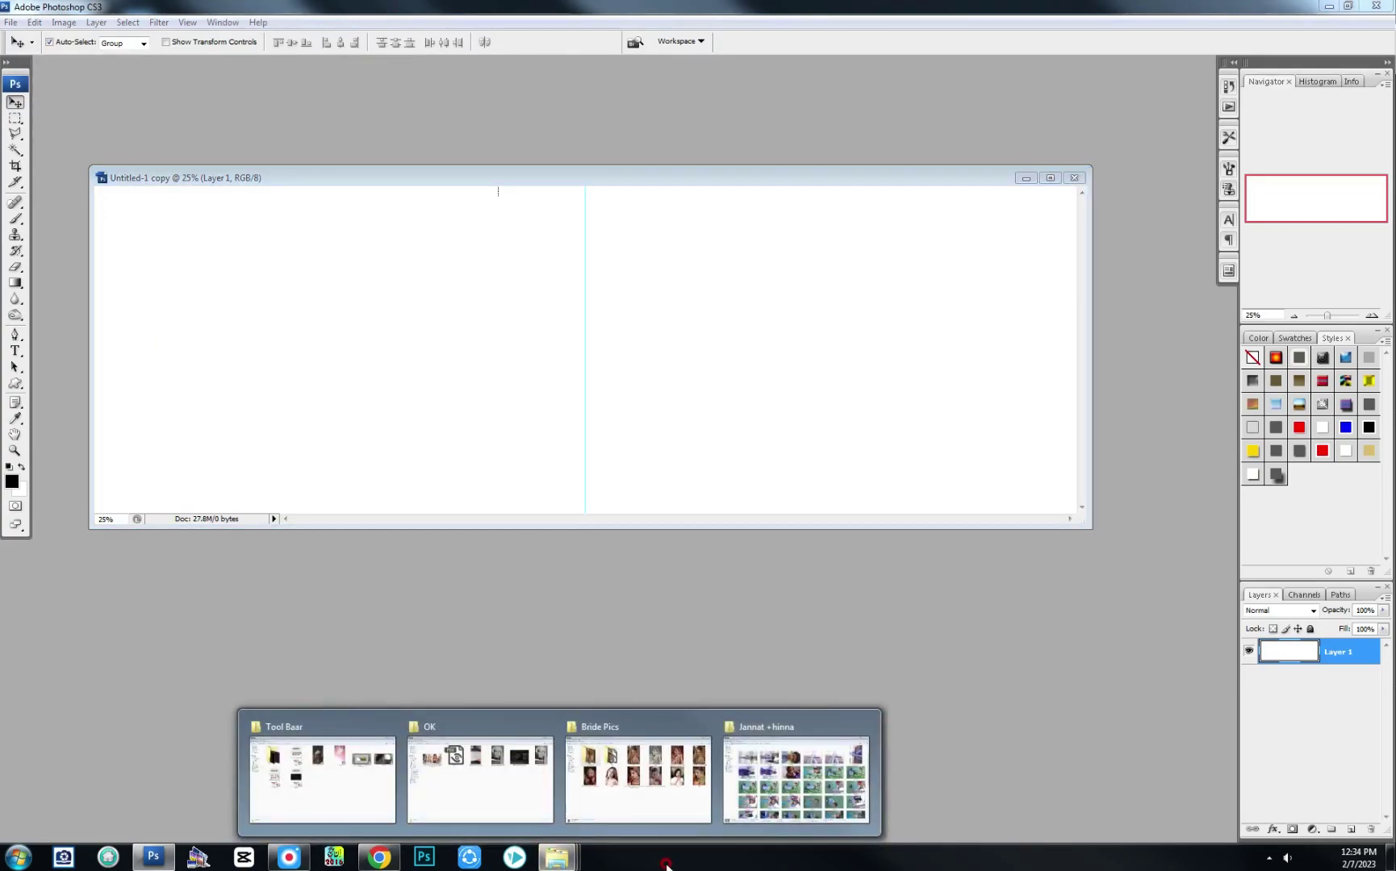
Step: Go up to Akbar Deta, open the PNG folder, and drag New Vector into Photoshop
click(653, 823)
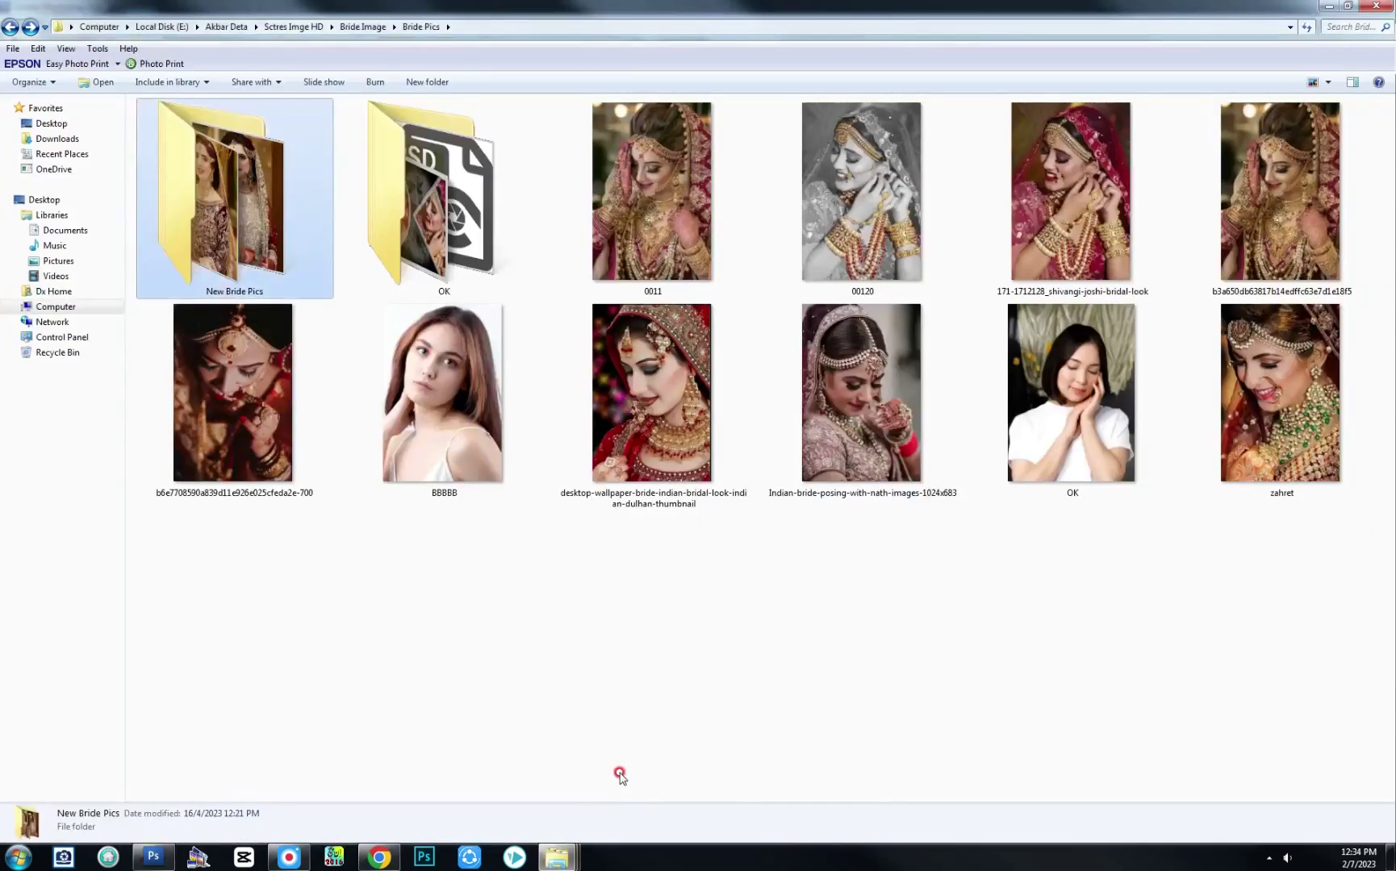
key(BackSpace)
key(BackSpace)
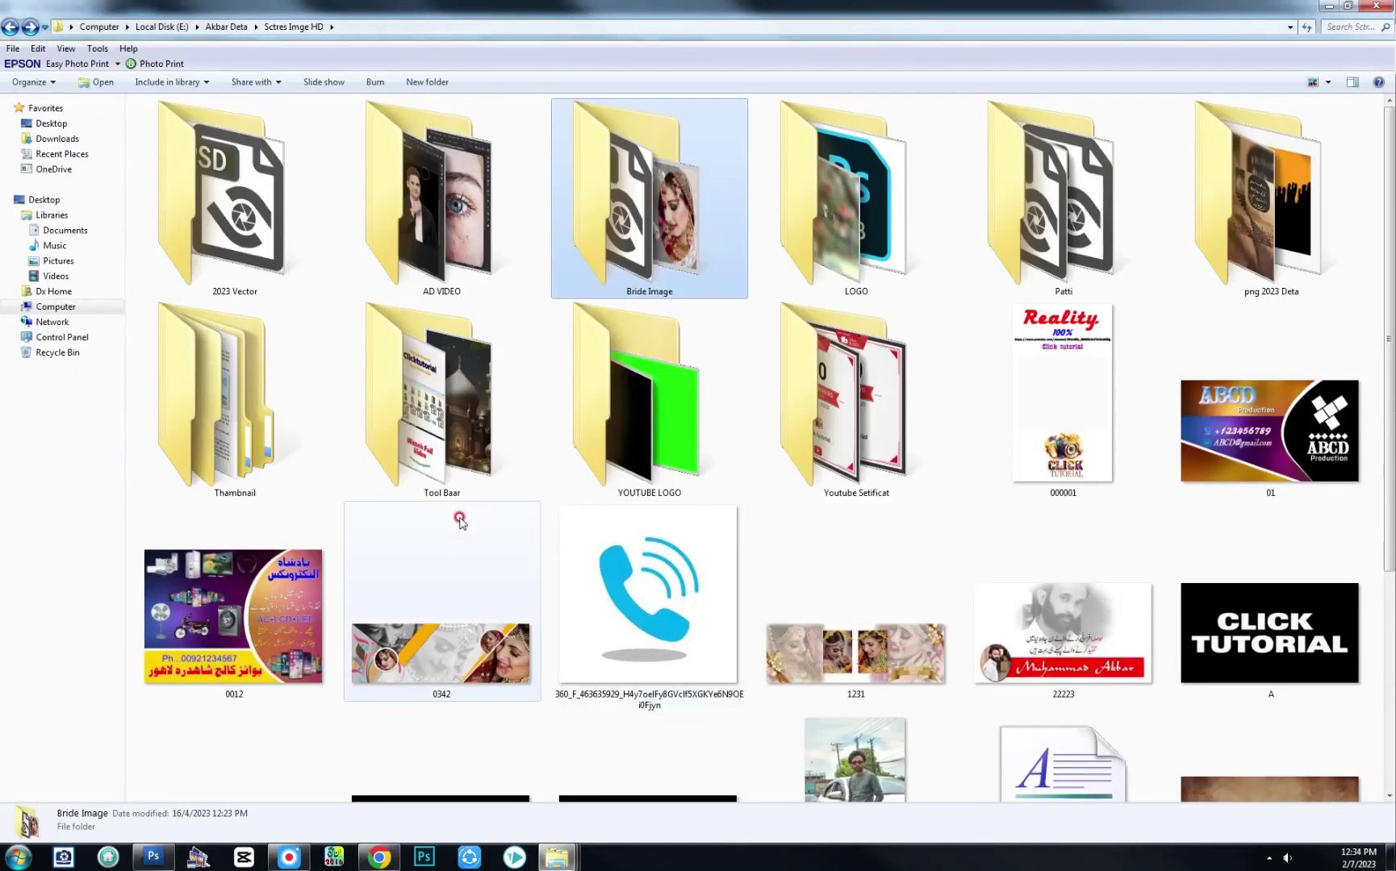
key(BackSpace)
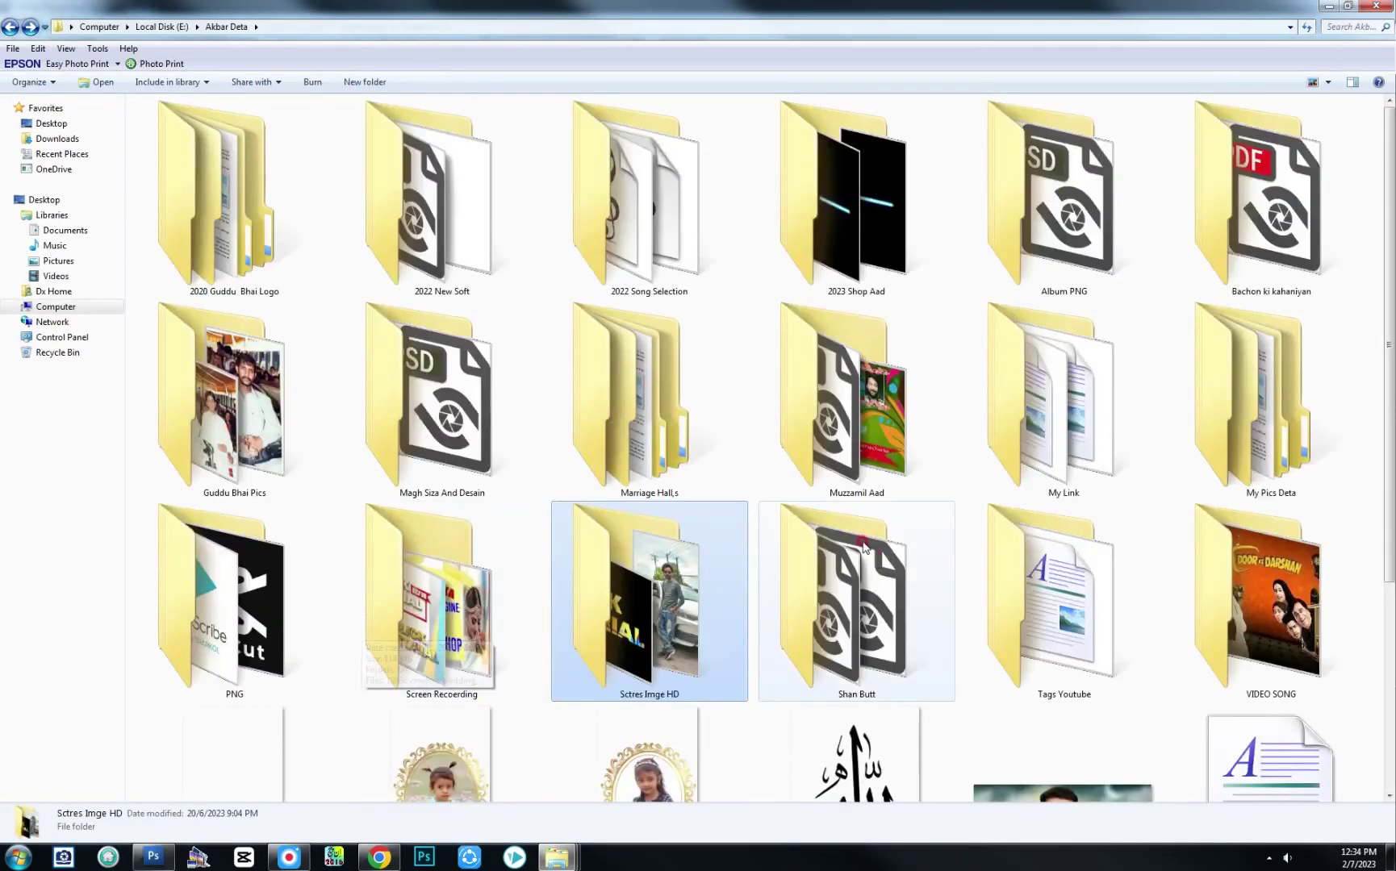
double_click(299, 579)
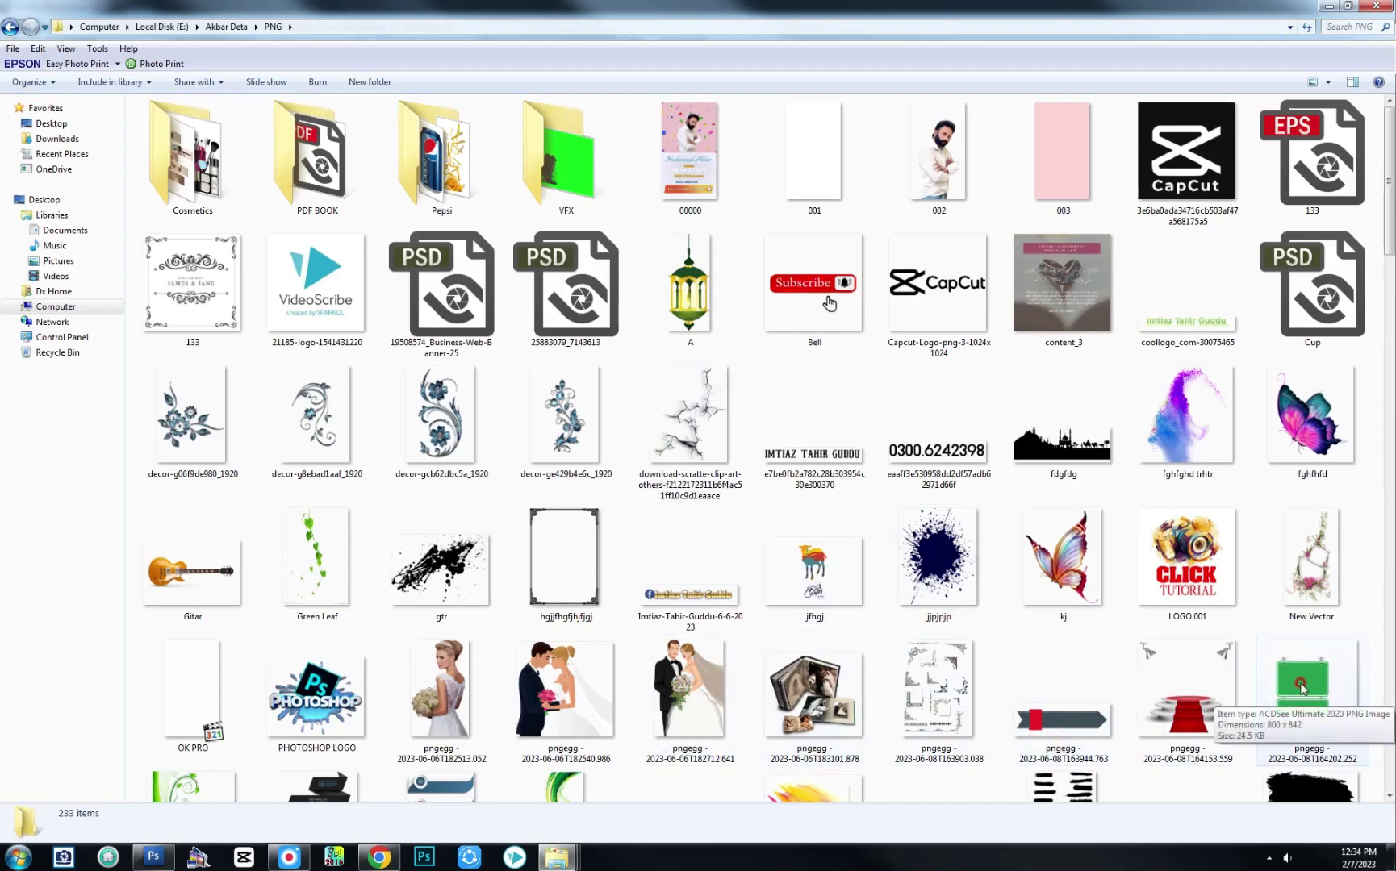
drag(1305, 641, 198, 404)
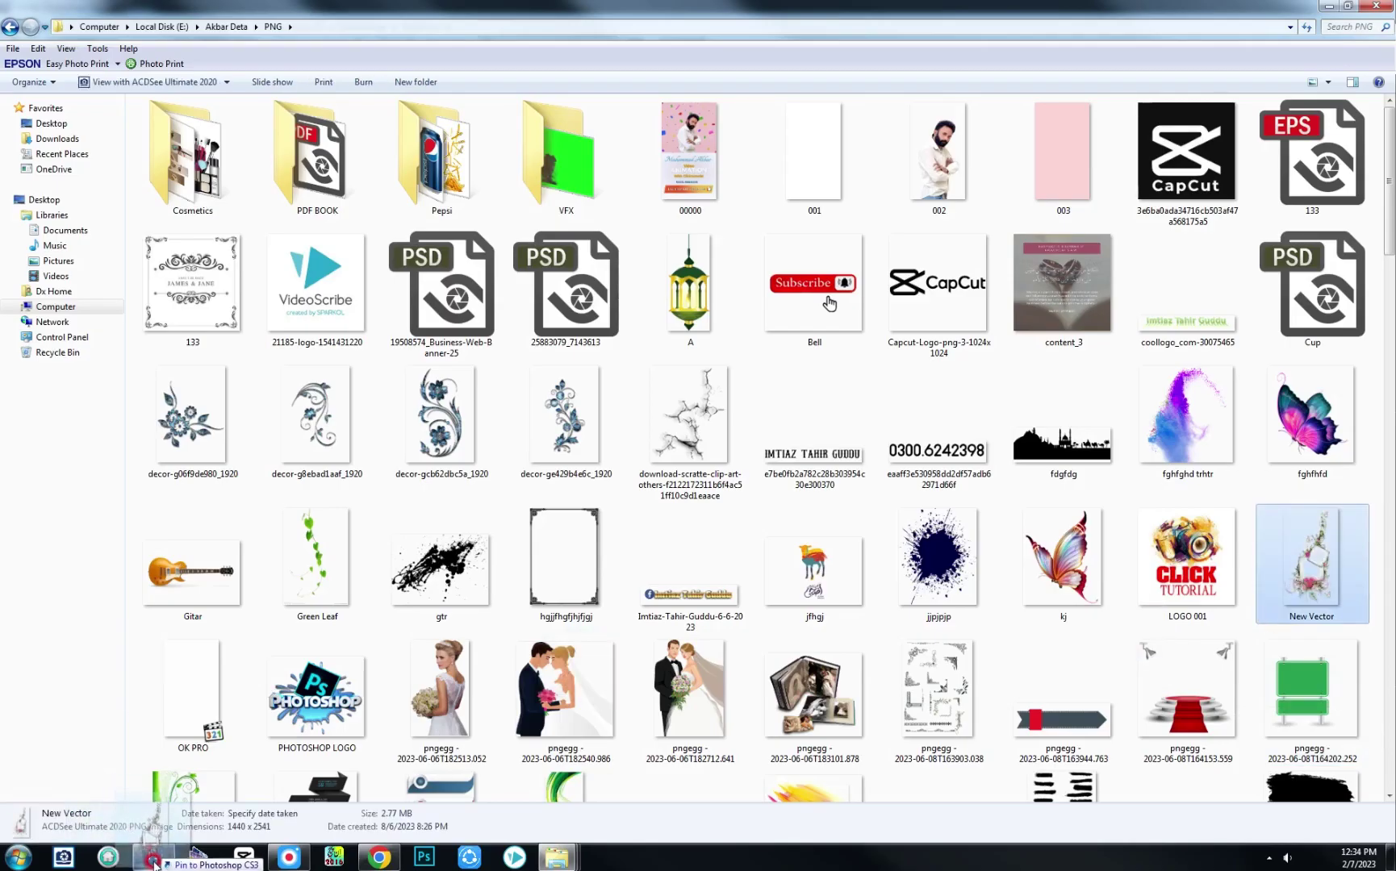
Step: Place the flower-frame cluster enlarged and slightly tilted at the spread's left edge
key(f)
key(f)
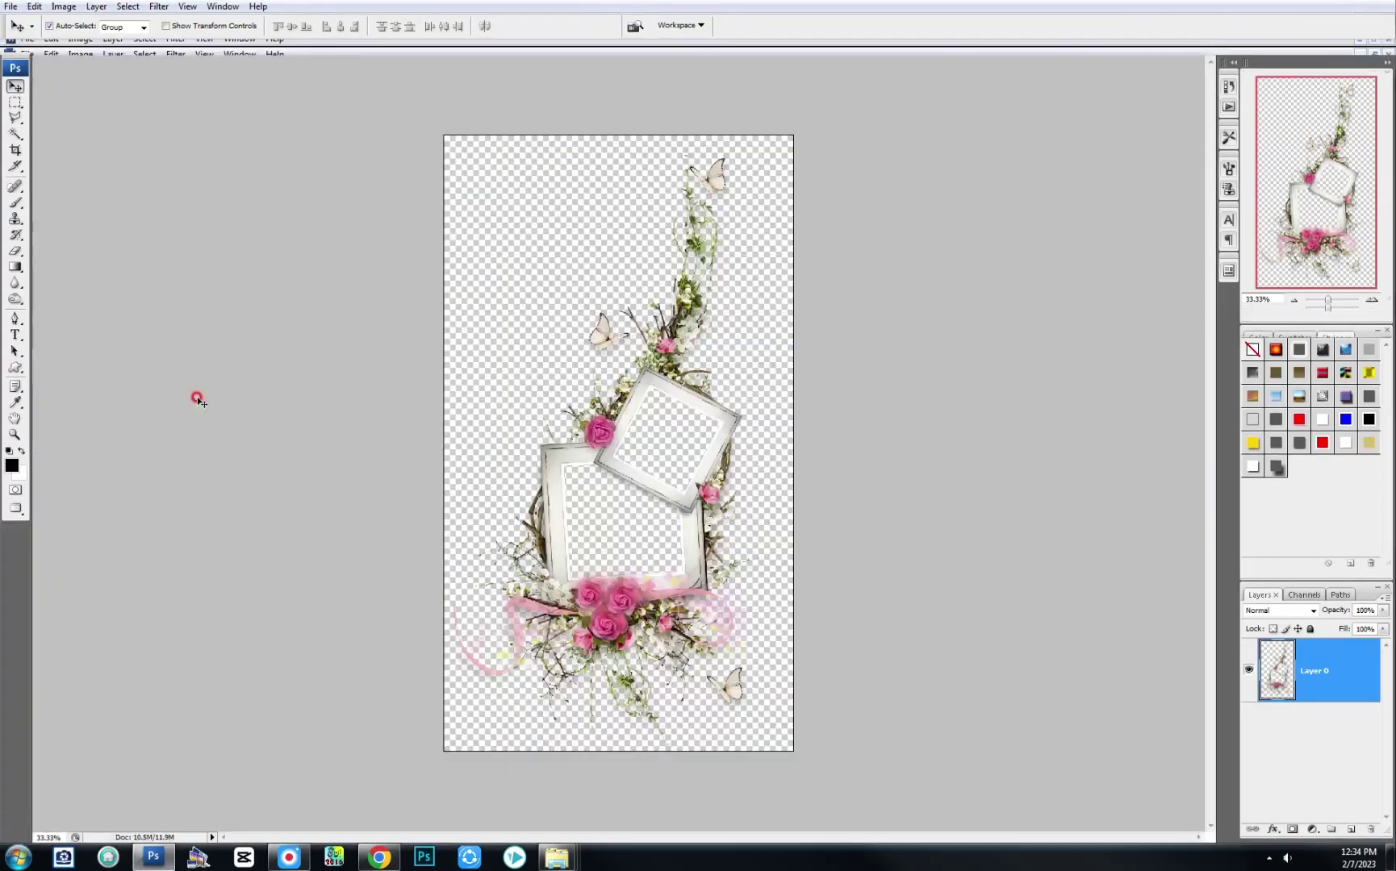
key(ctrl+Tab)
drag(698, 484, 288, 437)
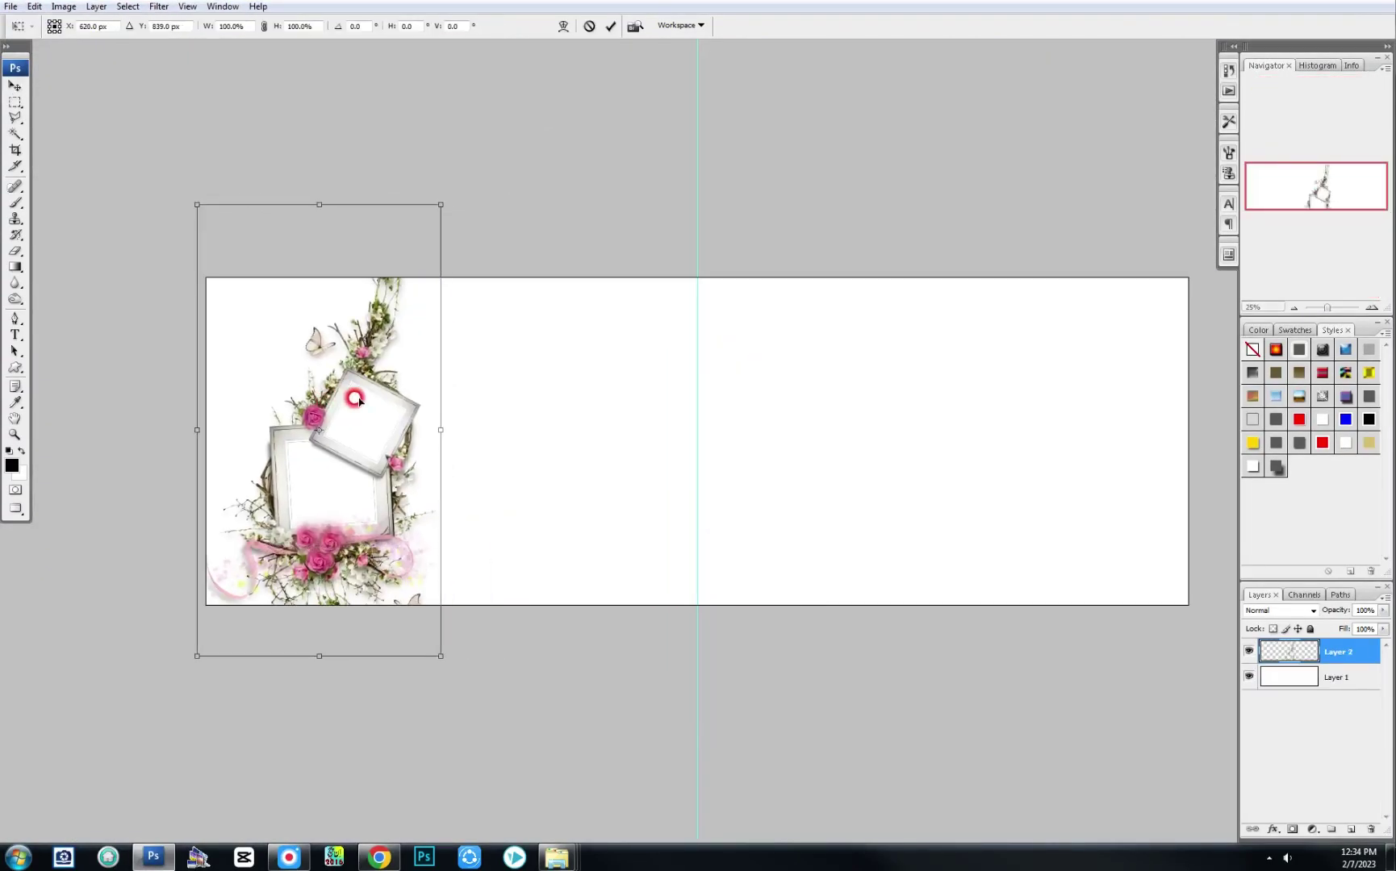
mouse_move(412, 223)
mouse_down()
mouse_move(423, 228)
mouse_move(483, 102)
mouse_up()
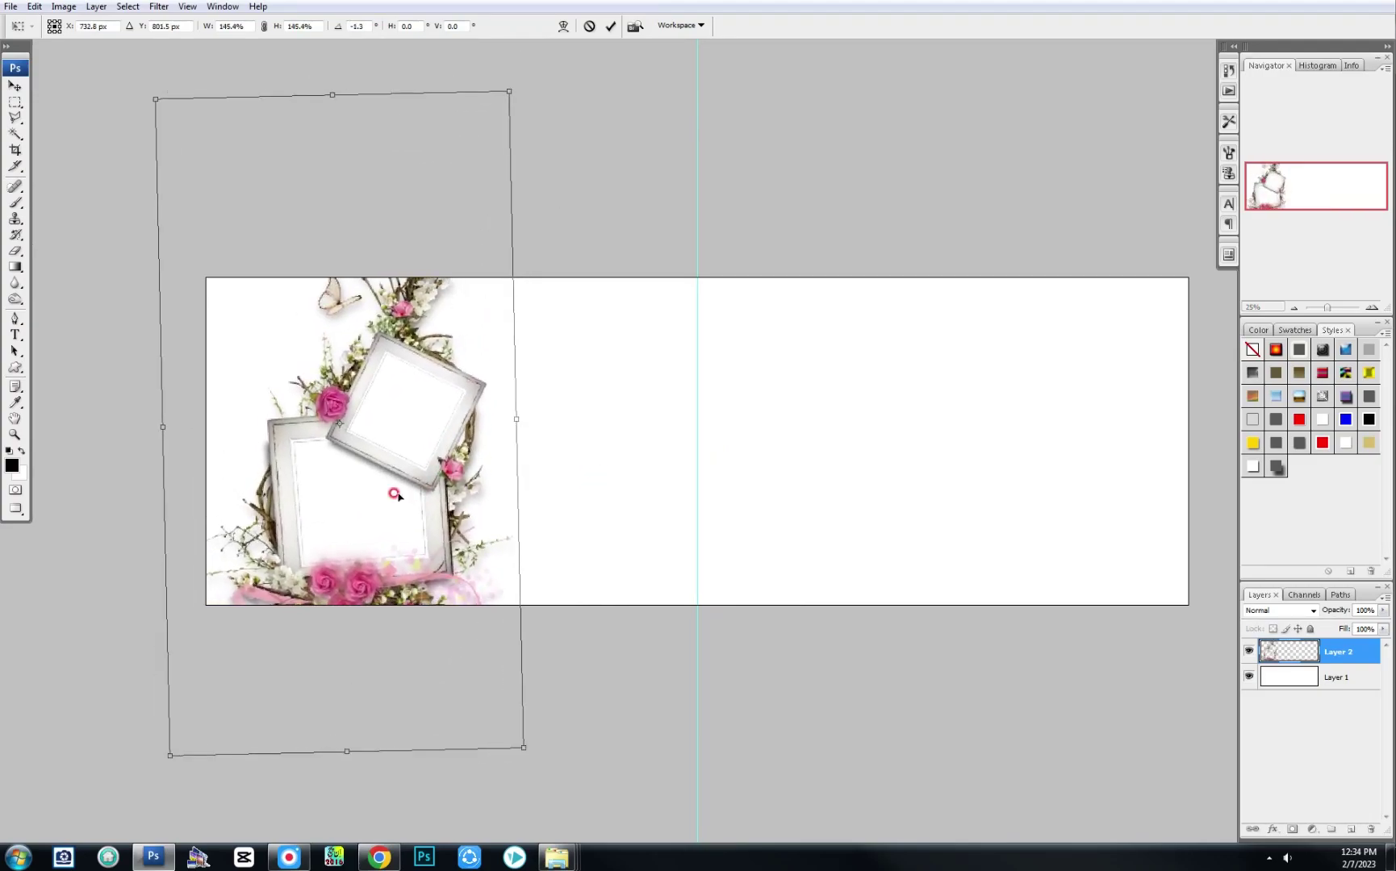
drag(394, 495, 387, 466)
key(Return)
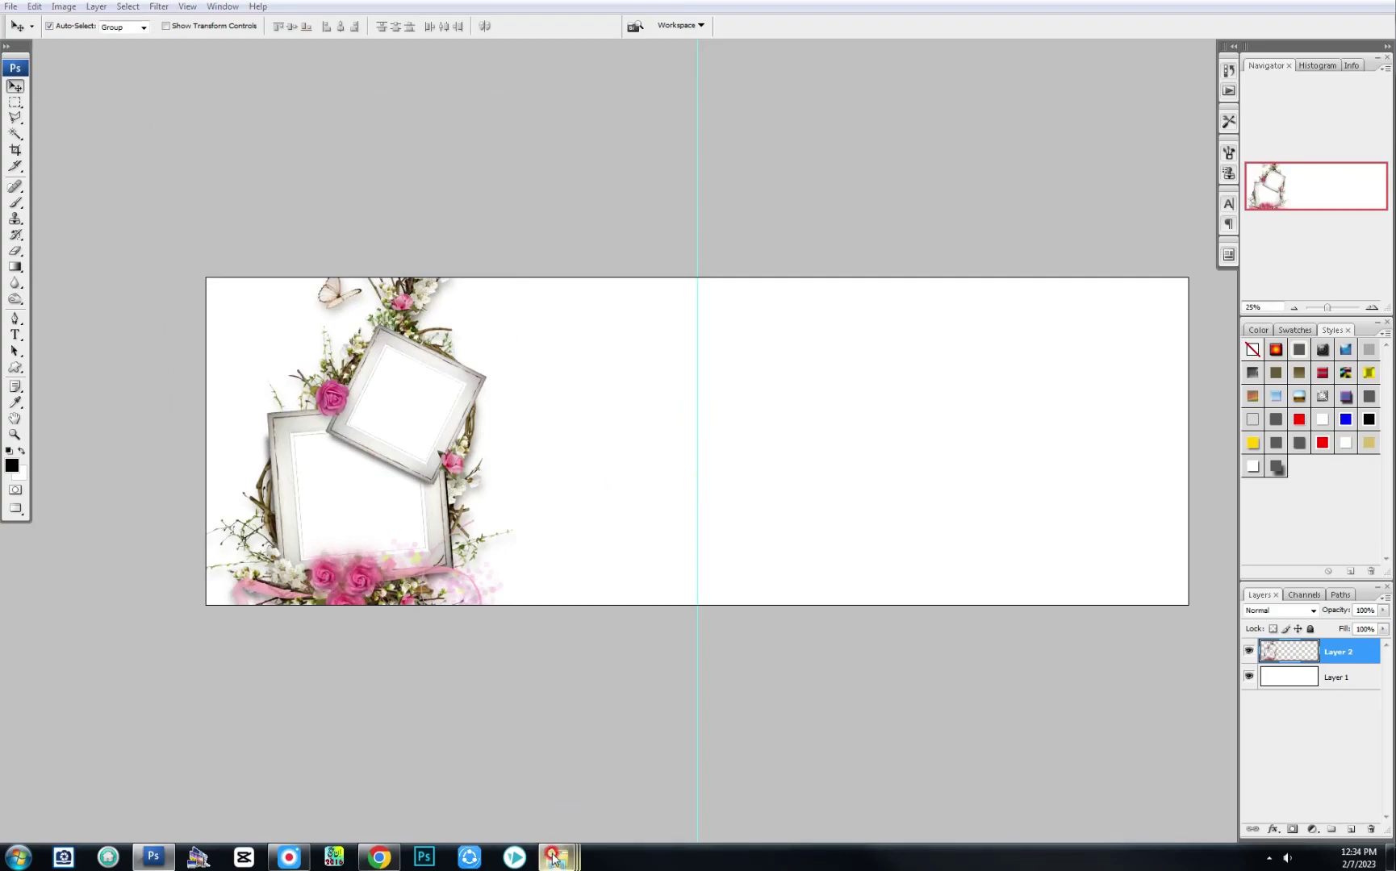
Step: Open the blue splash PNG from the PNG folder in Photoshop
mouse_move(555, 856)
click(875, 779)
scroll(1014, 690, down, 3)
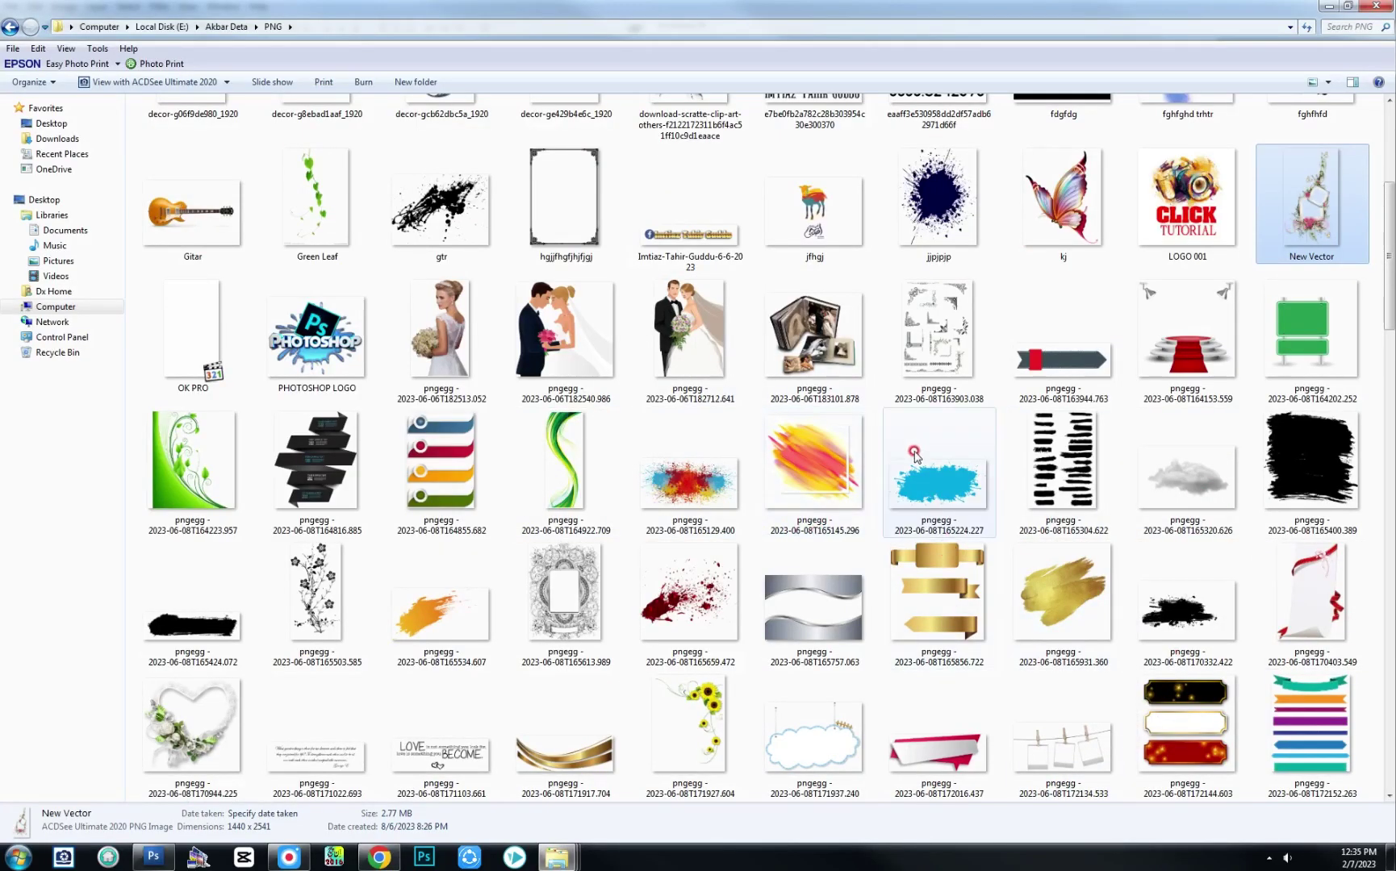
double_click(941, 504)
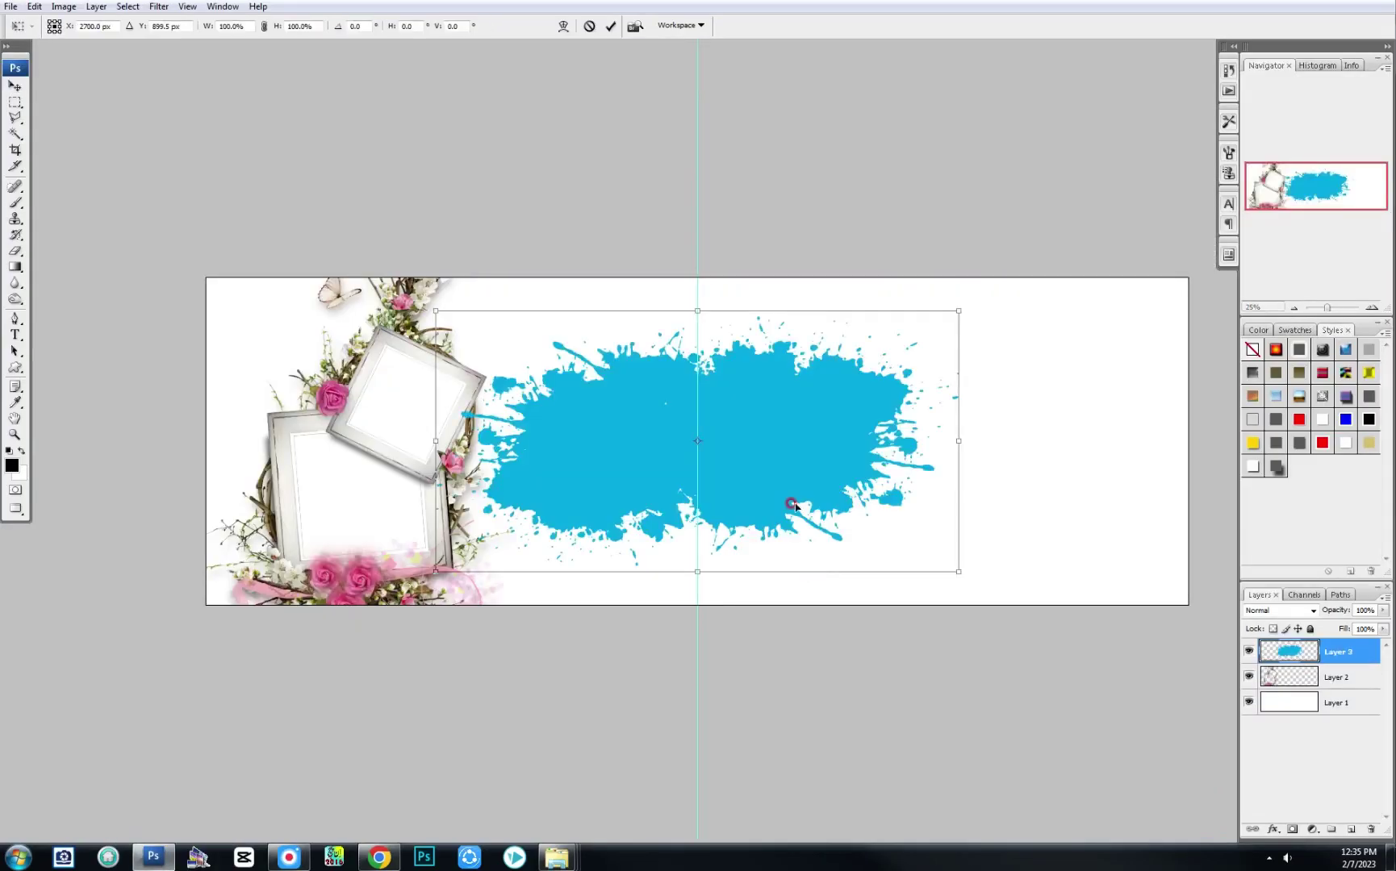
Step: Rotate the splash 90° counter-clockwise, narrow it, and tilt it at the right edge
right_click(797, 502)
click(847, 669)
drag(742, 410, 1081, 384)
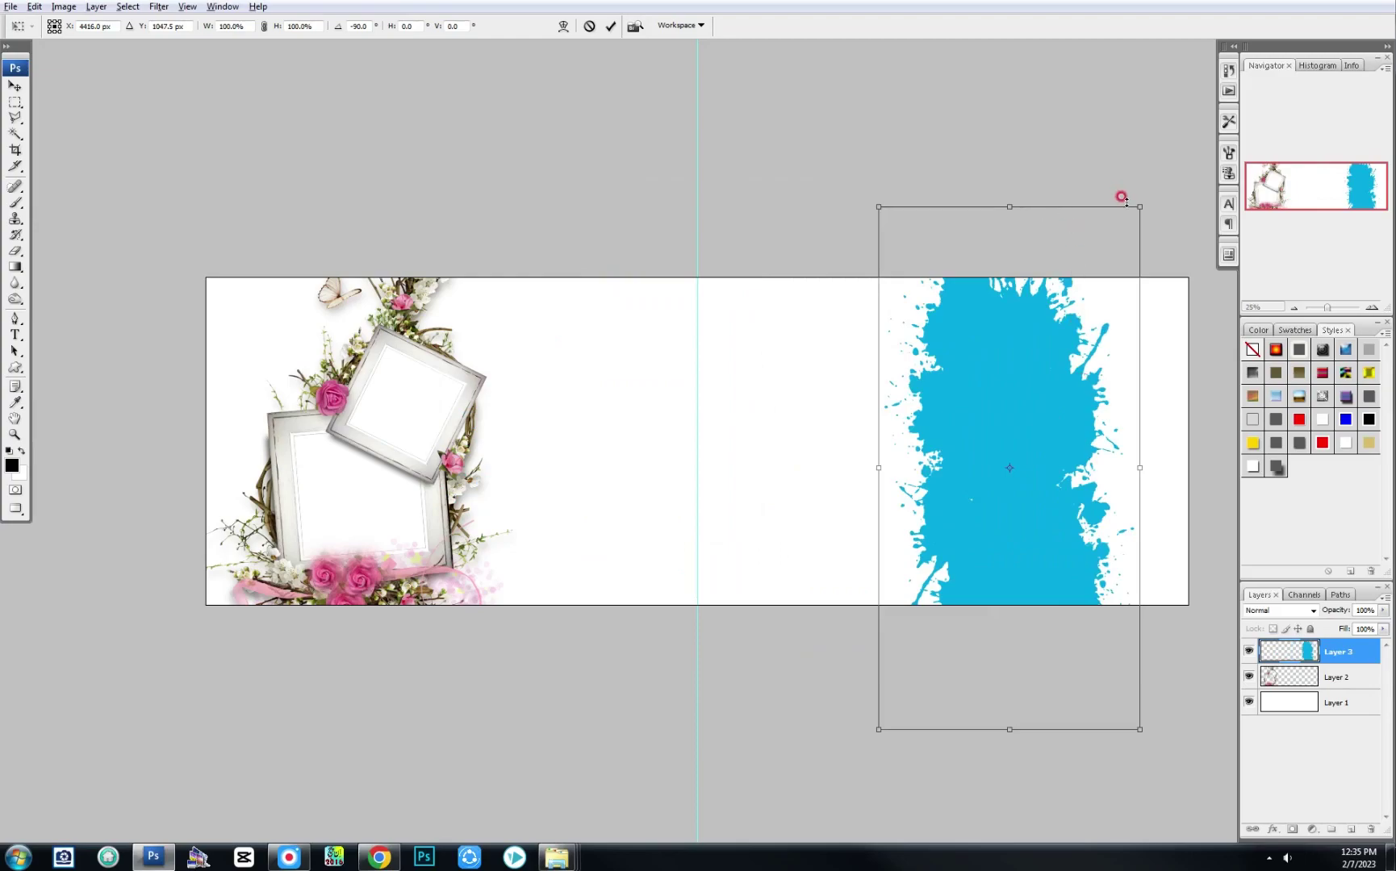
mouse_move(1097, 202)
mouse_down()
mouse_move(1196, 250)
mouse_move(1172, 352)
mouse_move(1132, 368)
mouse_up()
drag(1187, 290, 1192, 278)
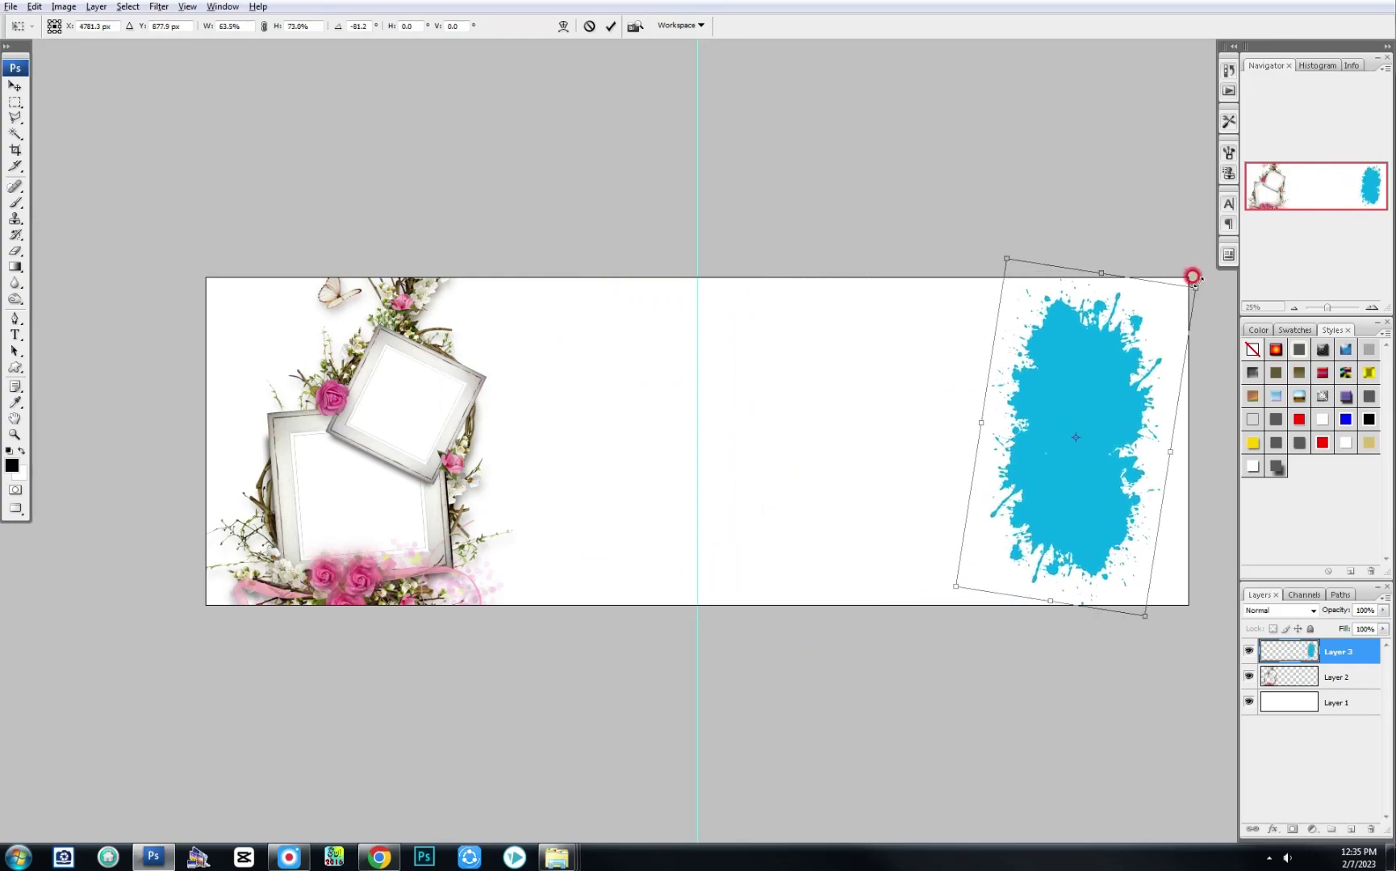
key(Return)
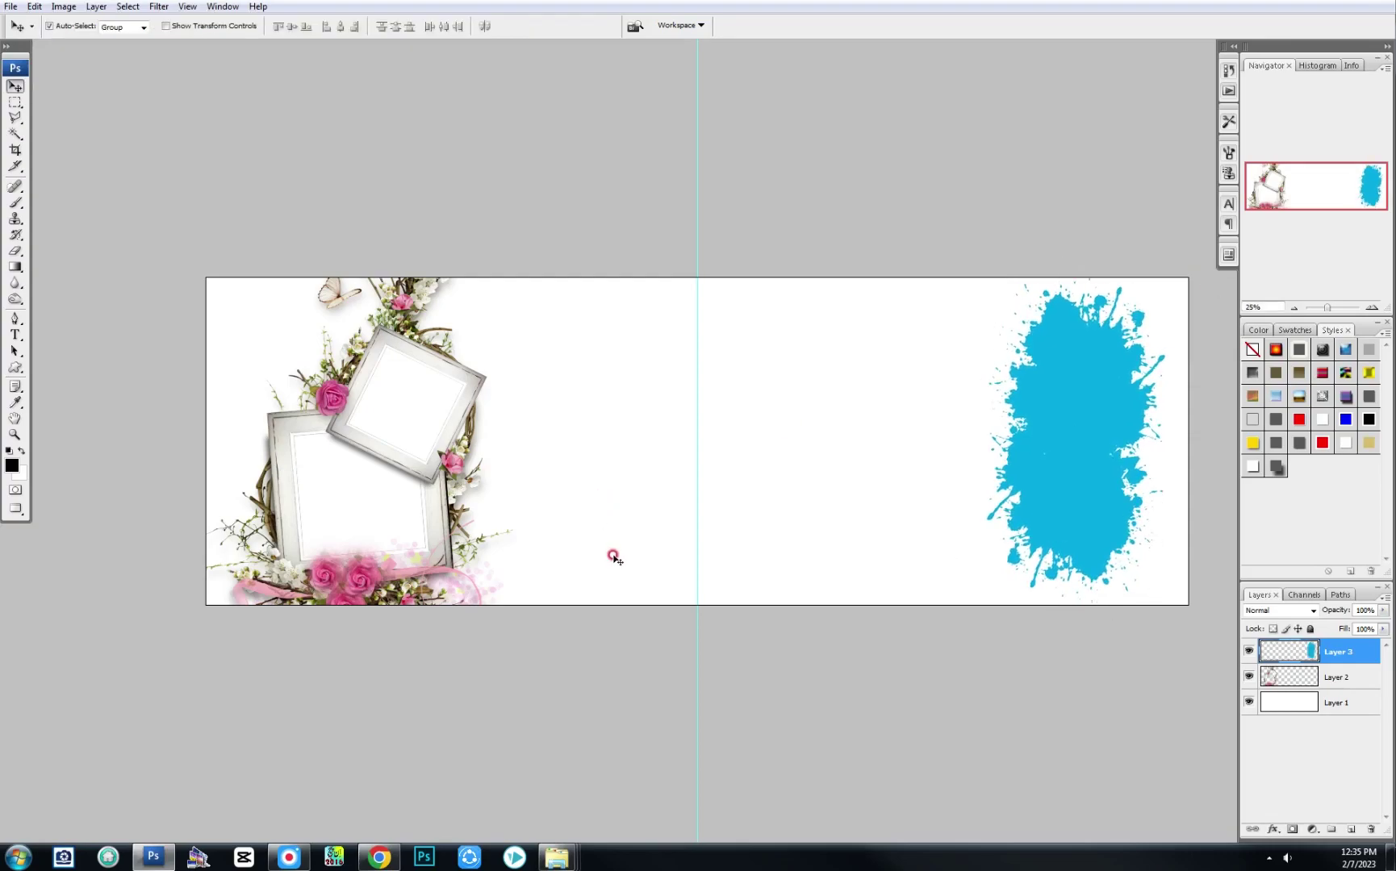
click(716, 781)
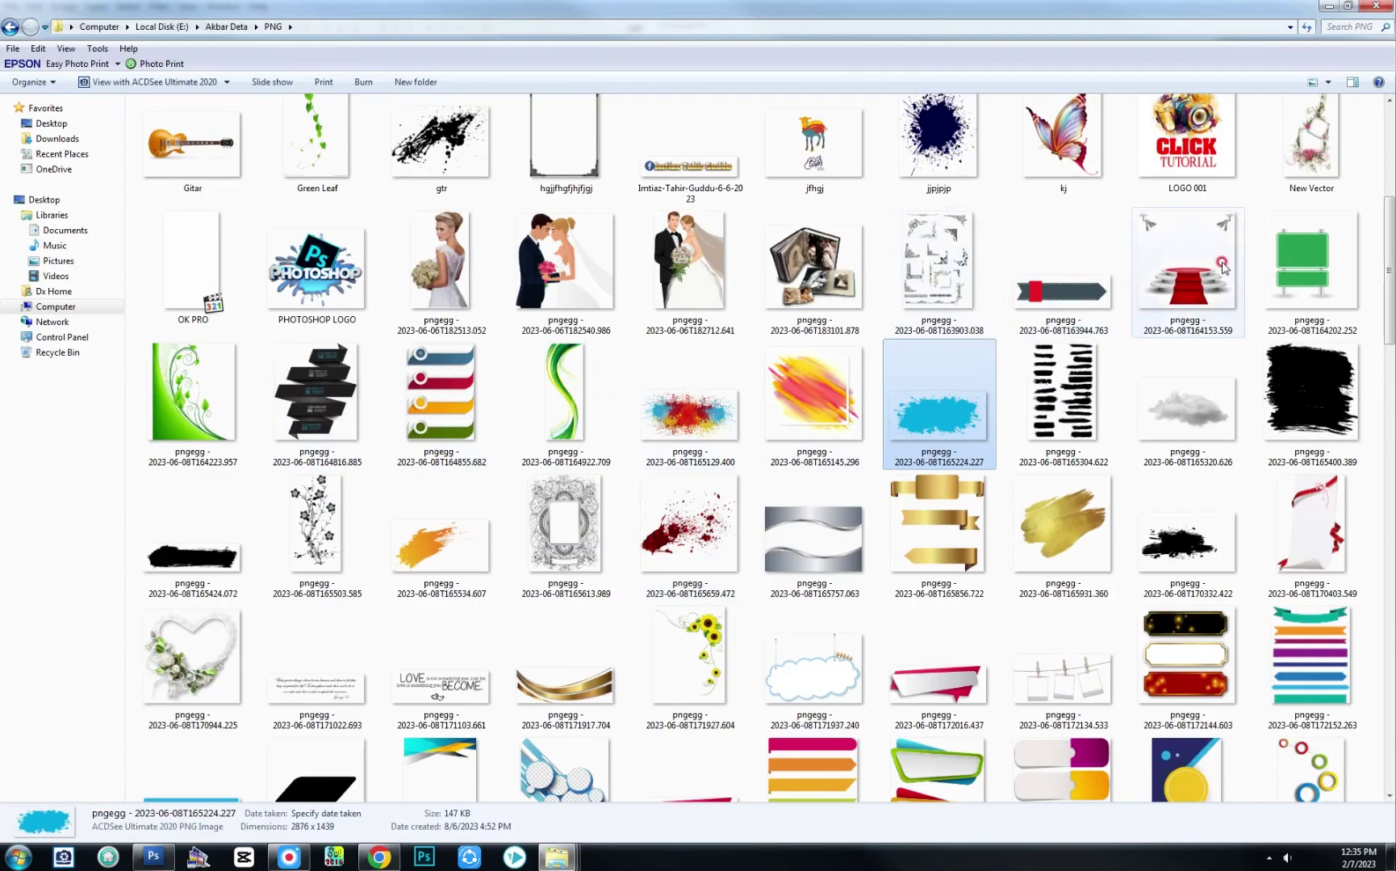
Step: Drag the 'Dreams Come True' dreamcatcher PNG from the PNG folder into Photoshop
scroll(1210, 425, down, 3)
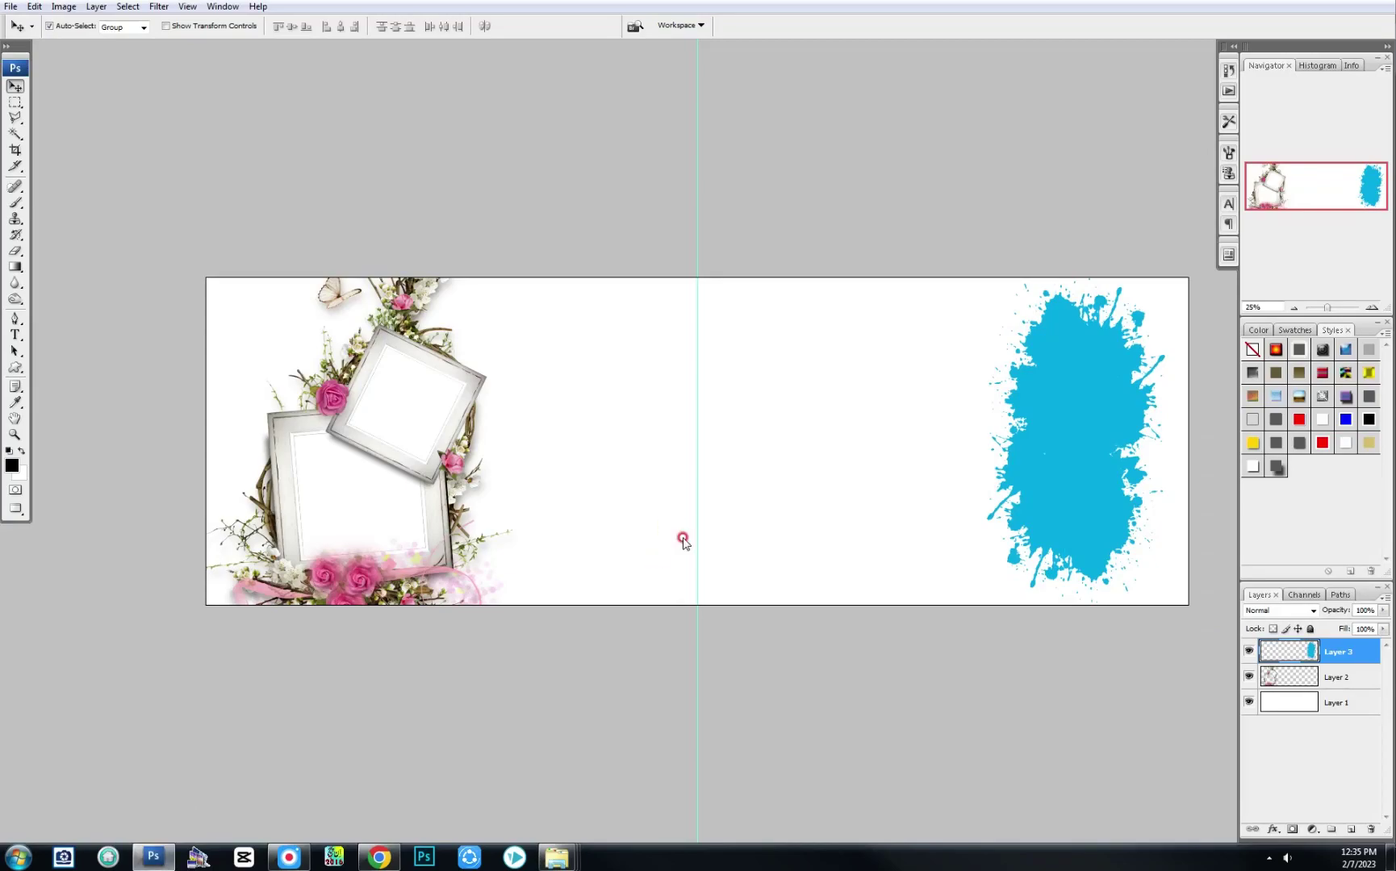
drag(418, 730, 679, 535)
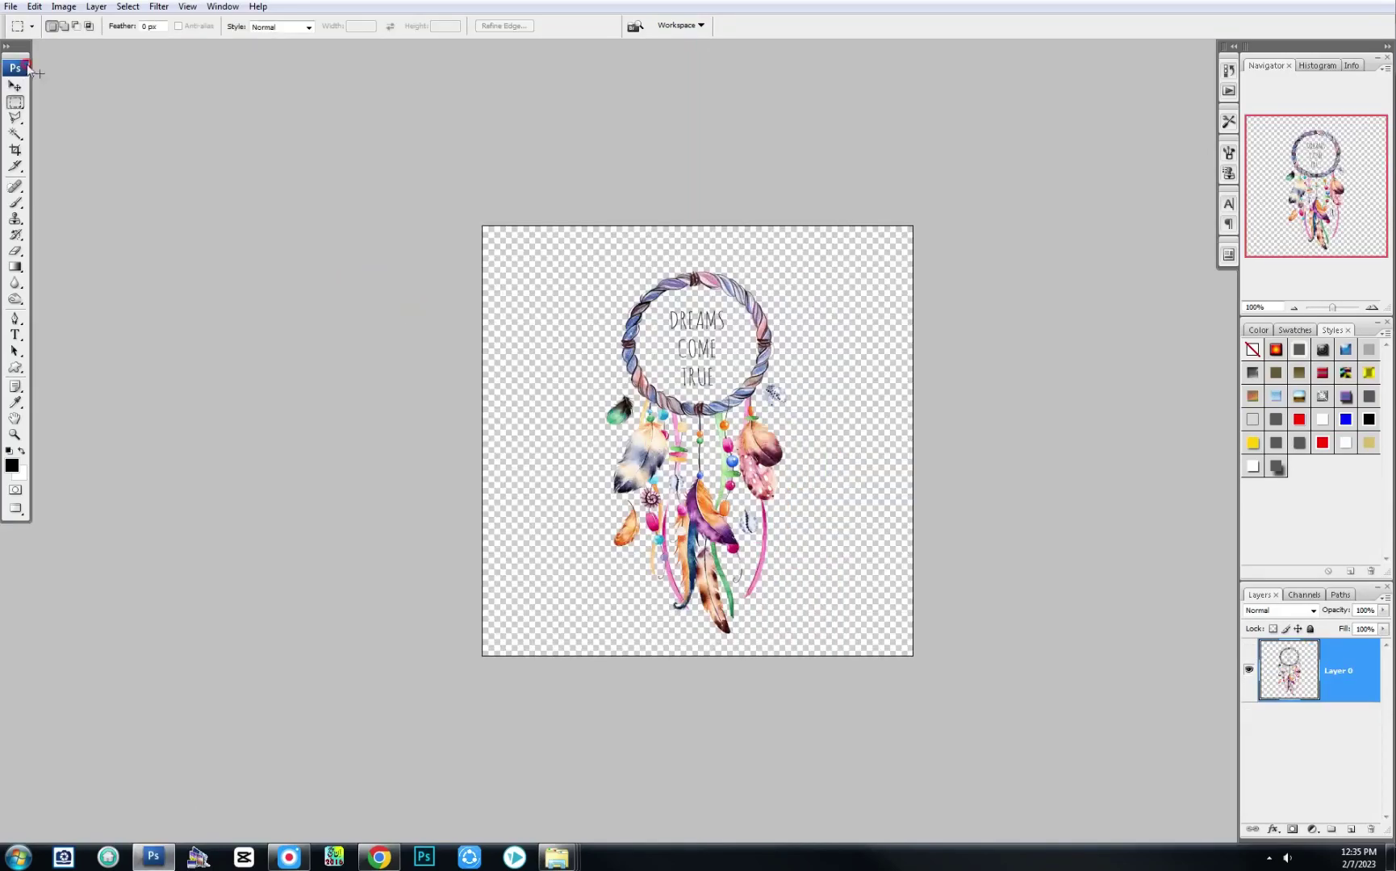
Step: Delete the DREAMS COME TRUE text, copy the dreamcatcher, and close its document unsaved
right_click(15, 102)
click(80, 118)
drag(695, 345, 705, 355)
key(Delete)
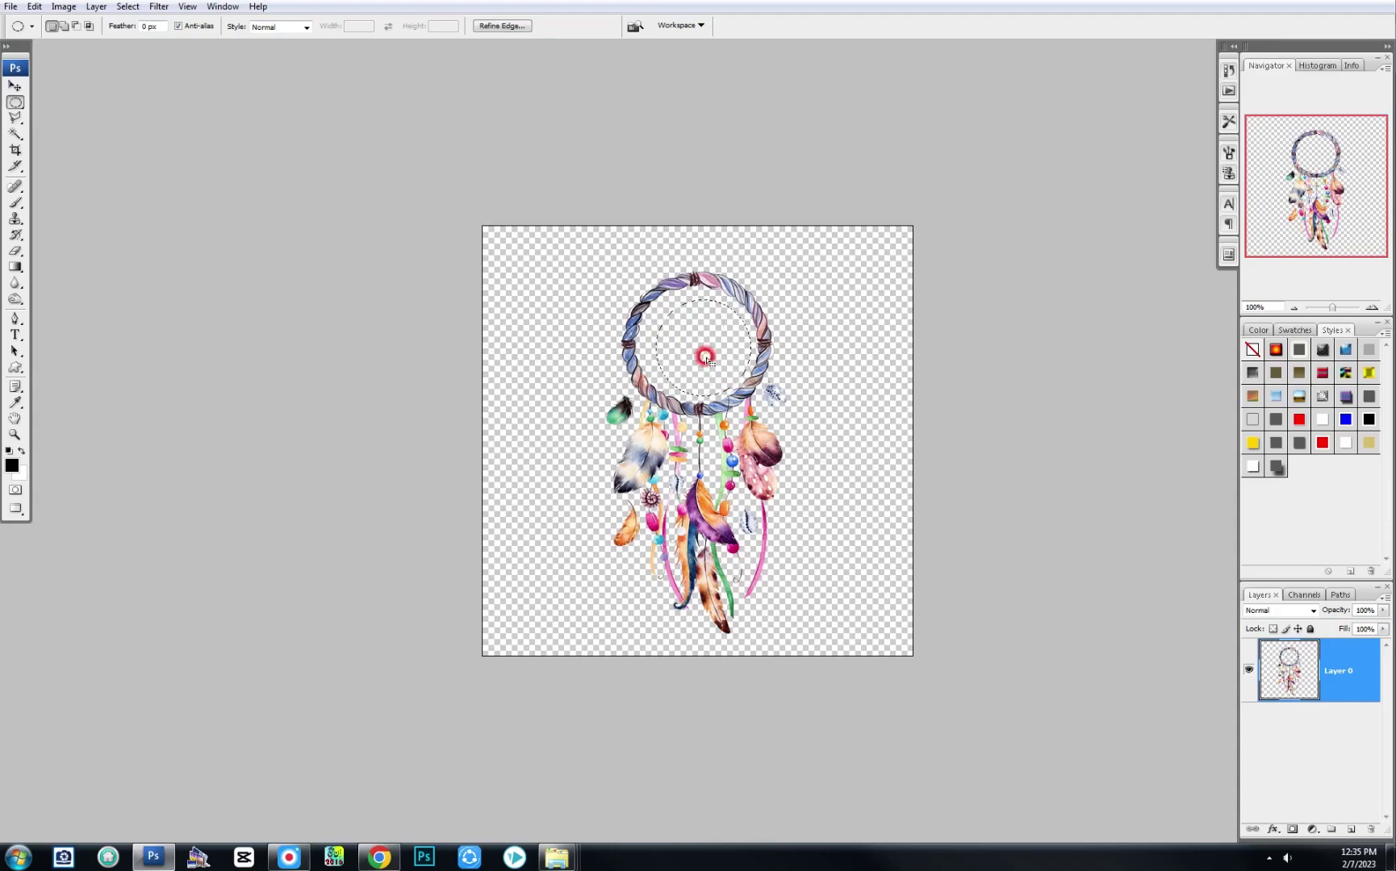
key(ctrl+d)
key(ctrl+a)
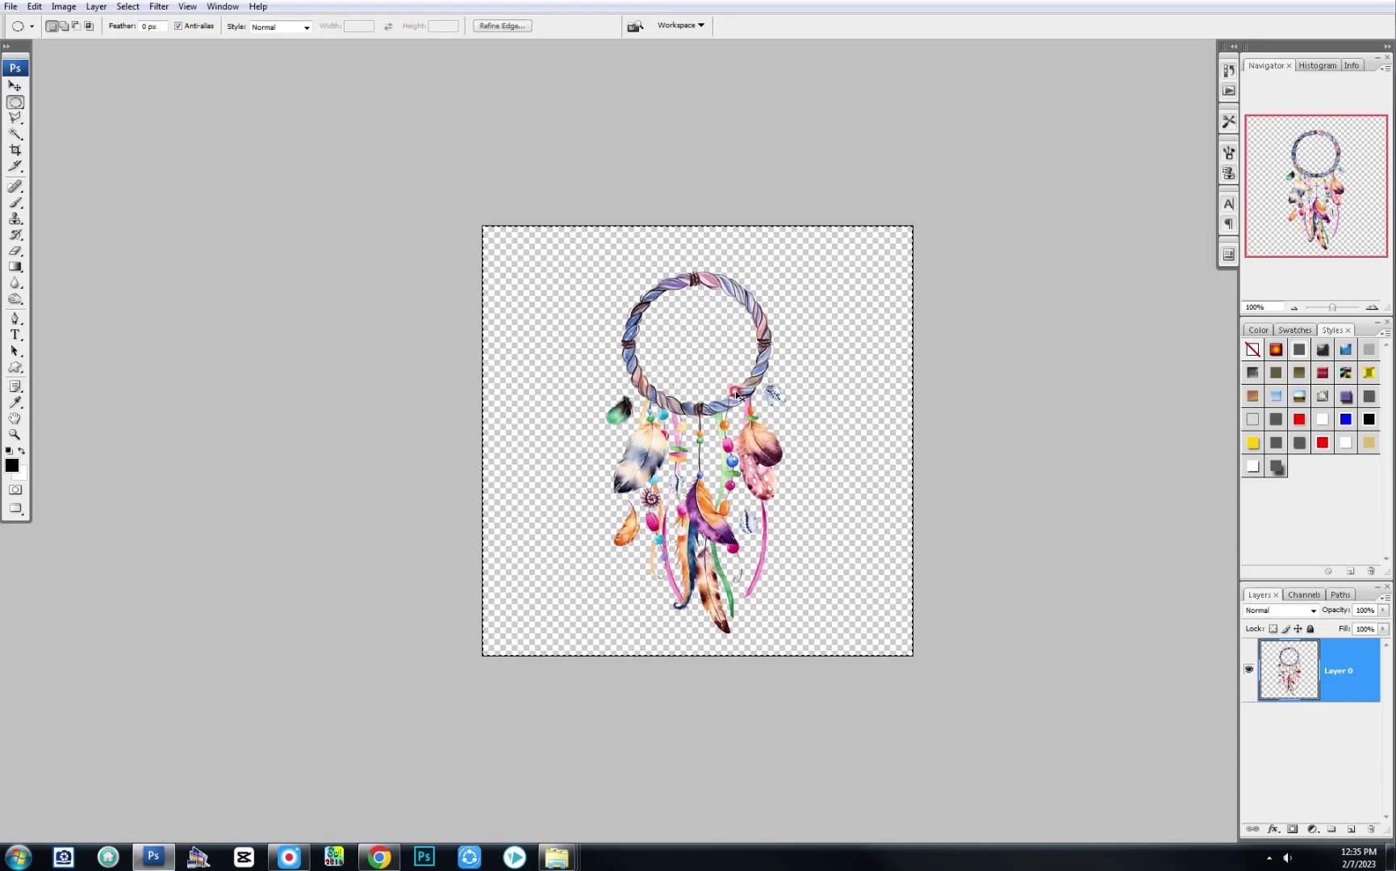
key(ctrl+c)
key(ctrl+w)
click(707, 323)
Step: Paste the dreamcatcher into the banner, enlarged, straightened and placed mid-banner
key(ctrl+v)
key(ctrl+t)
mouse_move(716, 373)
mouse_down()
mouse_move(780, 397)
mouse_move(773, 372)
mouse_up()
mouse_move(732, 422)
mouse_down()
mouse_move(814, 439)
mouse_move(1016, 334)
mouse_up()
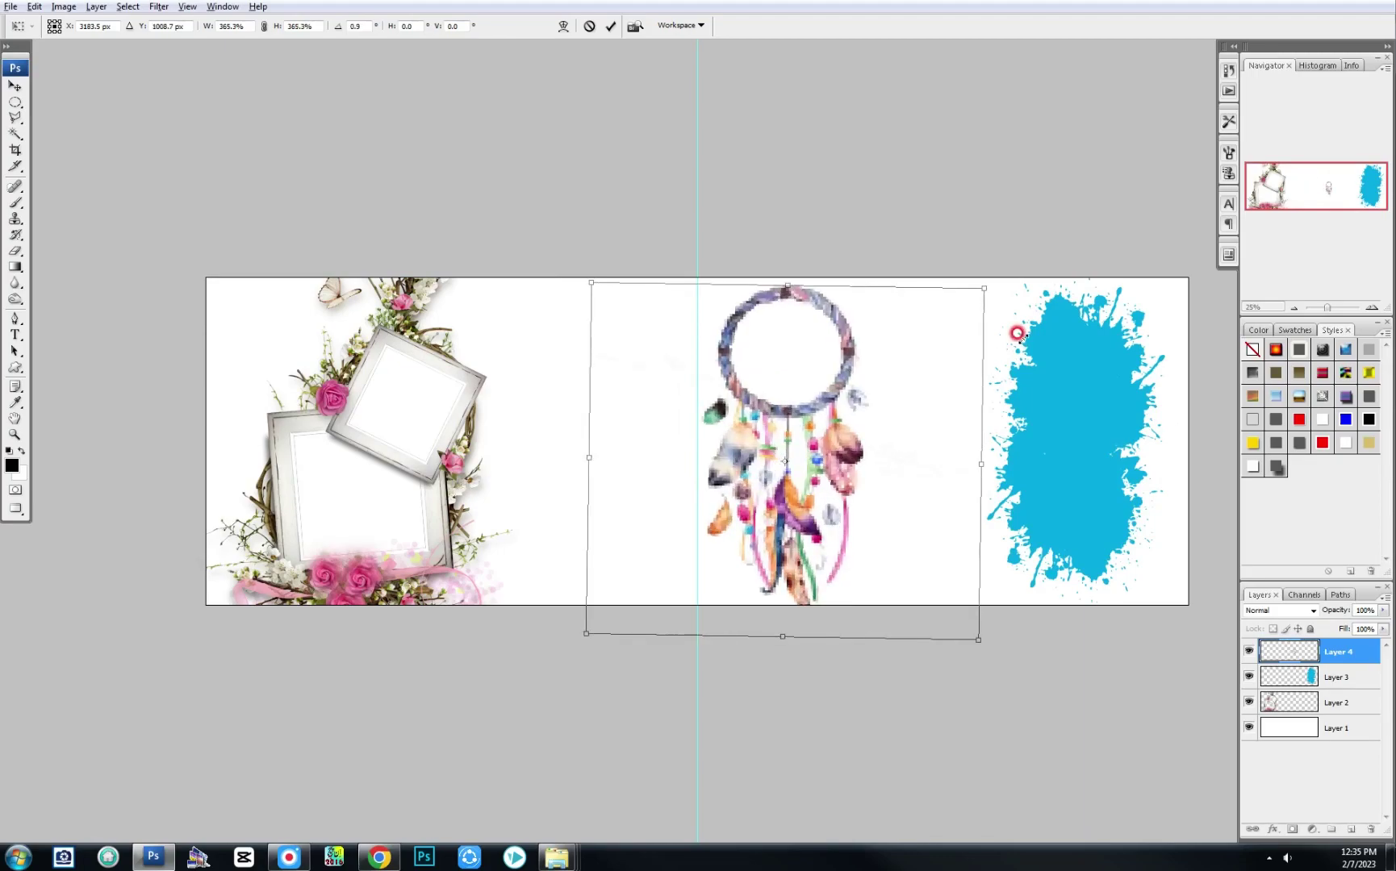
drag(920, 323, 1014, 289)
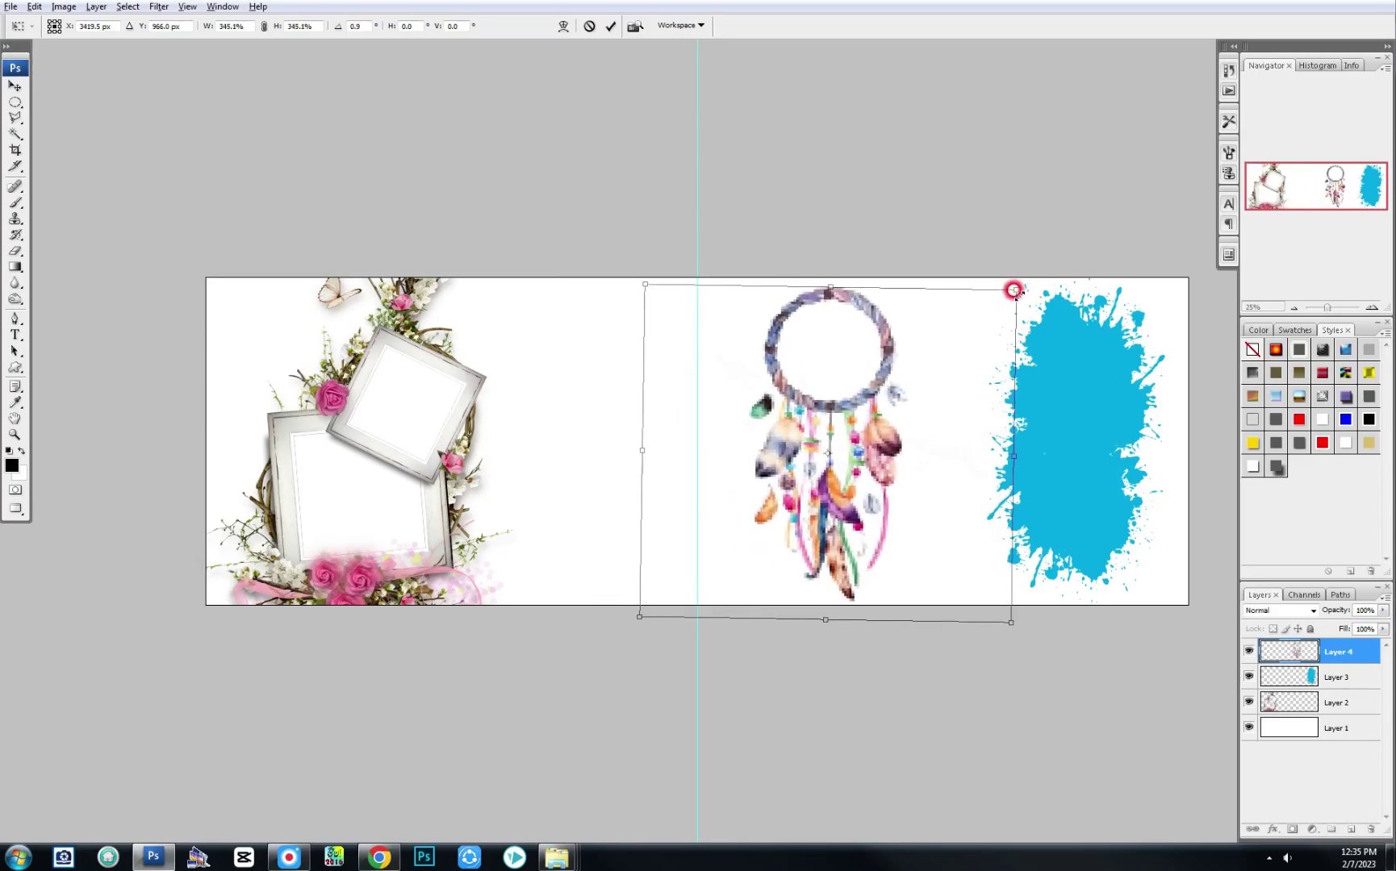
key(Return)
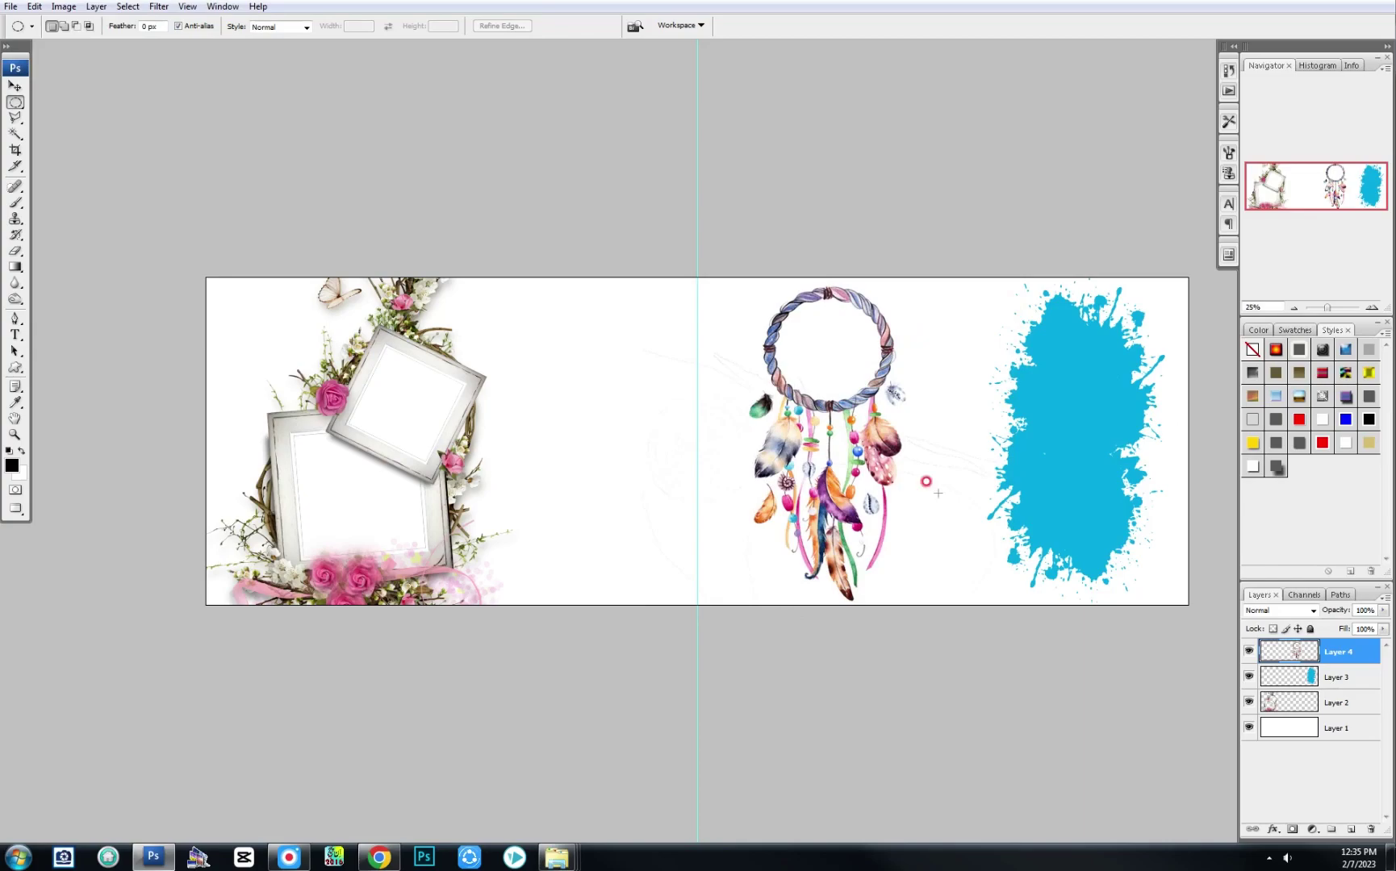
key(v)
drag(835, 409, 795, 418)
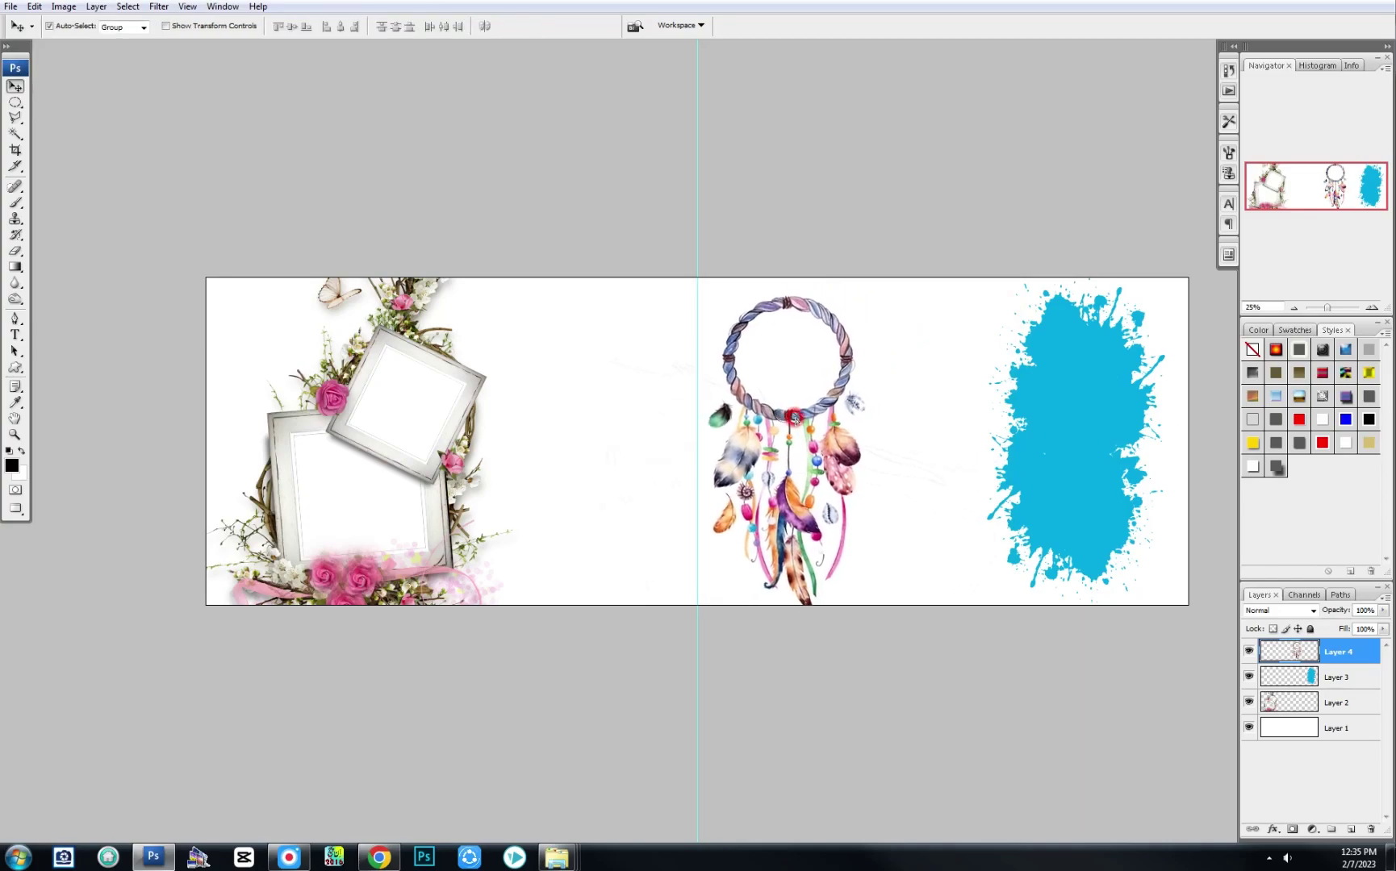
Step: Erase stray sketch lines beside the dreamcatcher and shift the blue splash right over the edge gap
key(w)
key(e)
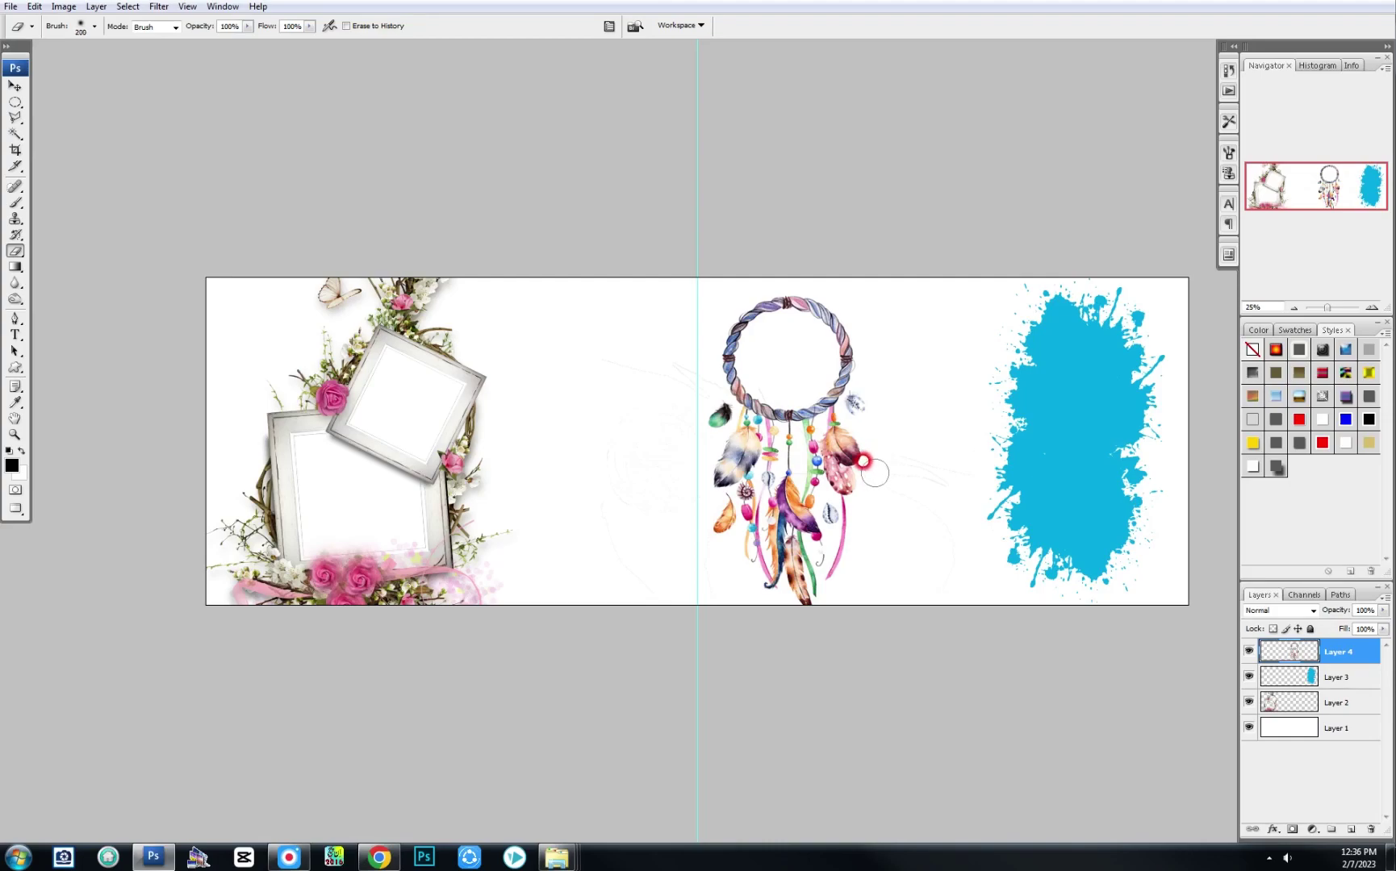
mouse_move(875, 473)
mouse_down()
mouse_move(713, 385)
mouse_move(679, 391)
mouse_move(893, 578)
mouse_up()
key(v)
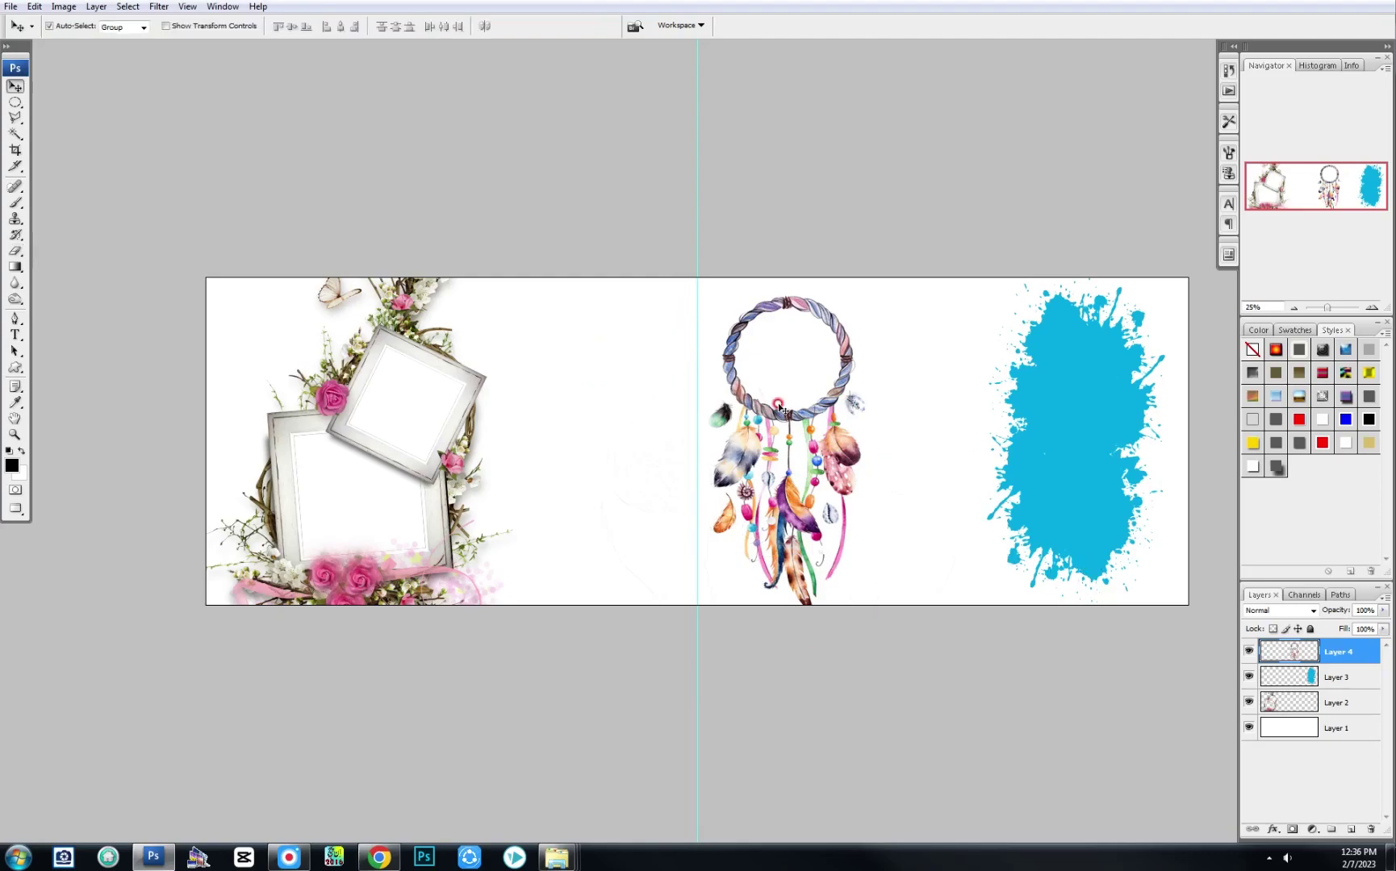
drag(779, 409, 771, 413)
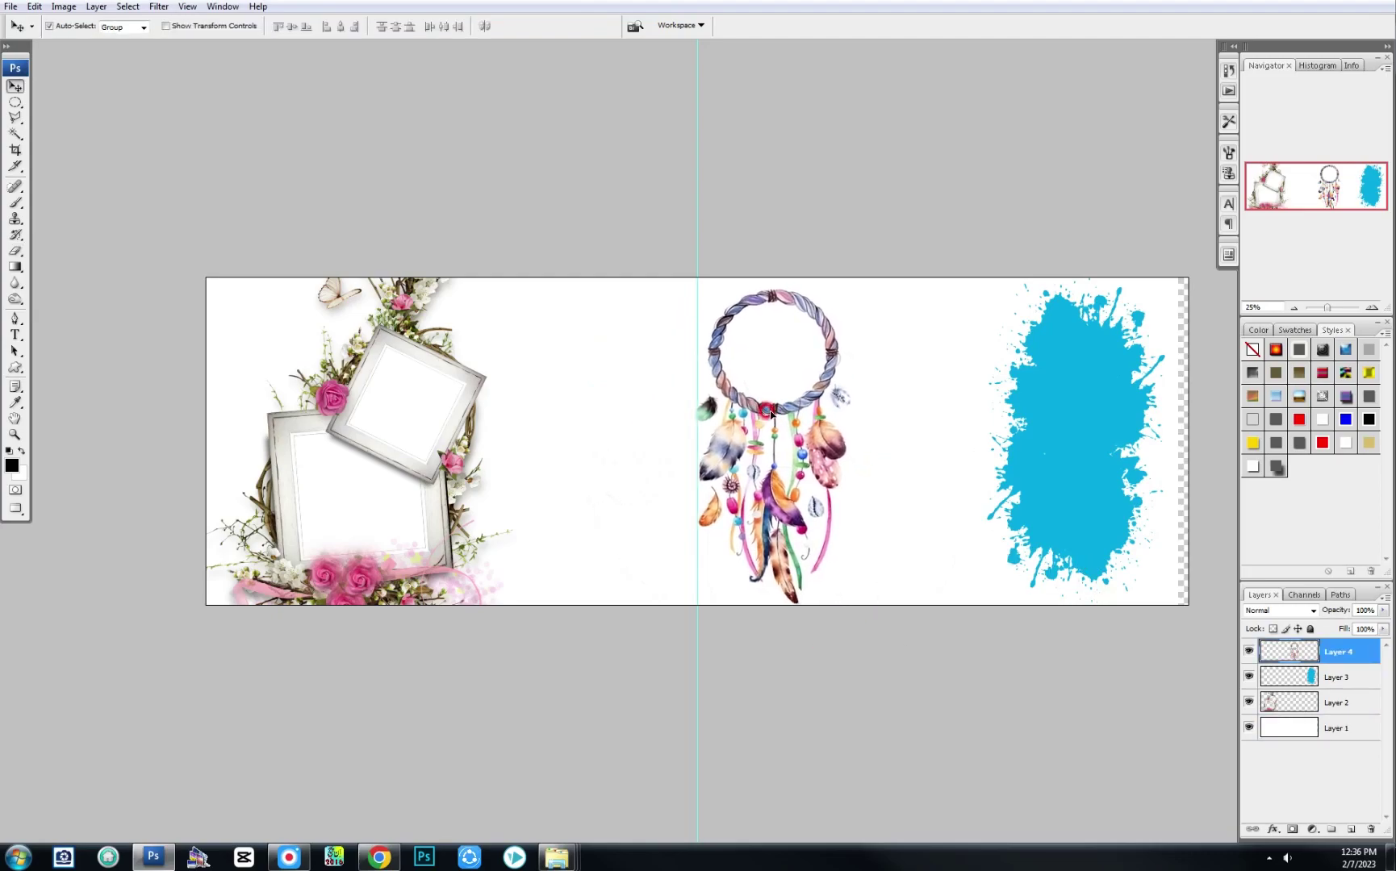
click(1086, 406)
drag(904, 460, 917, 465)
click(1057, 472)
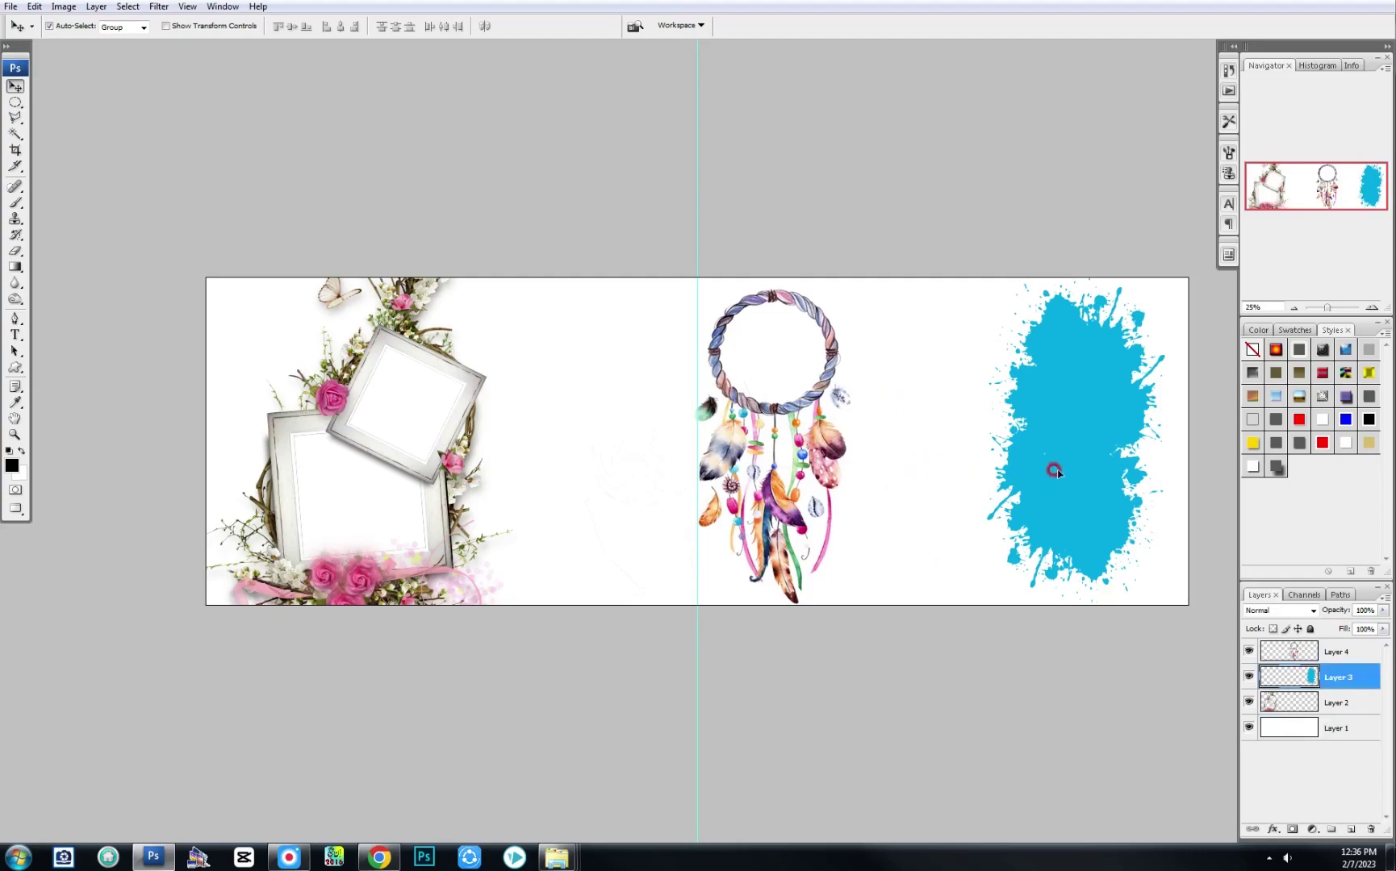
drag(1053, 470, 1074, 473)
mouse_move(556, 857)
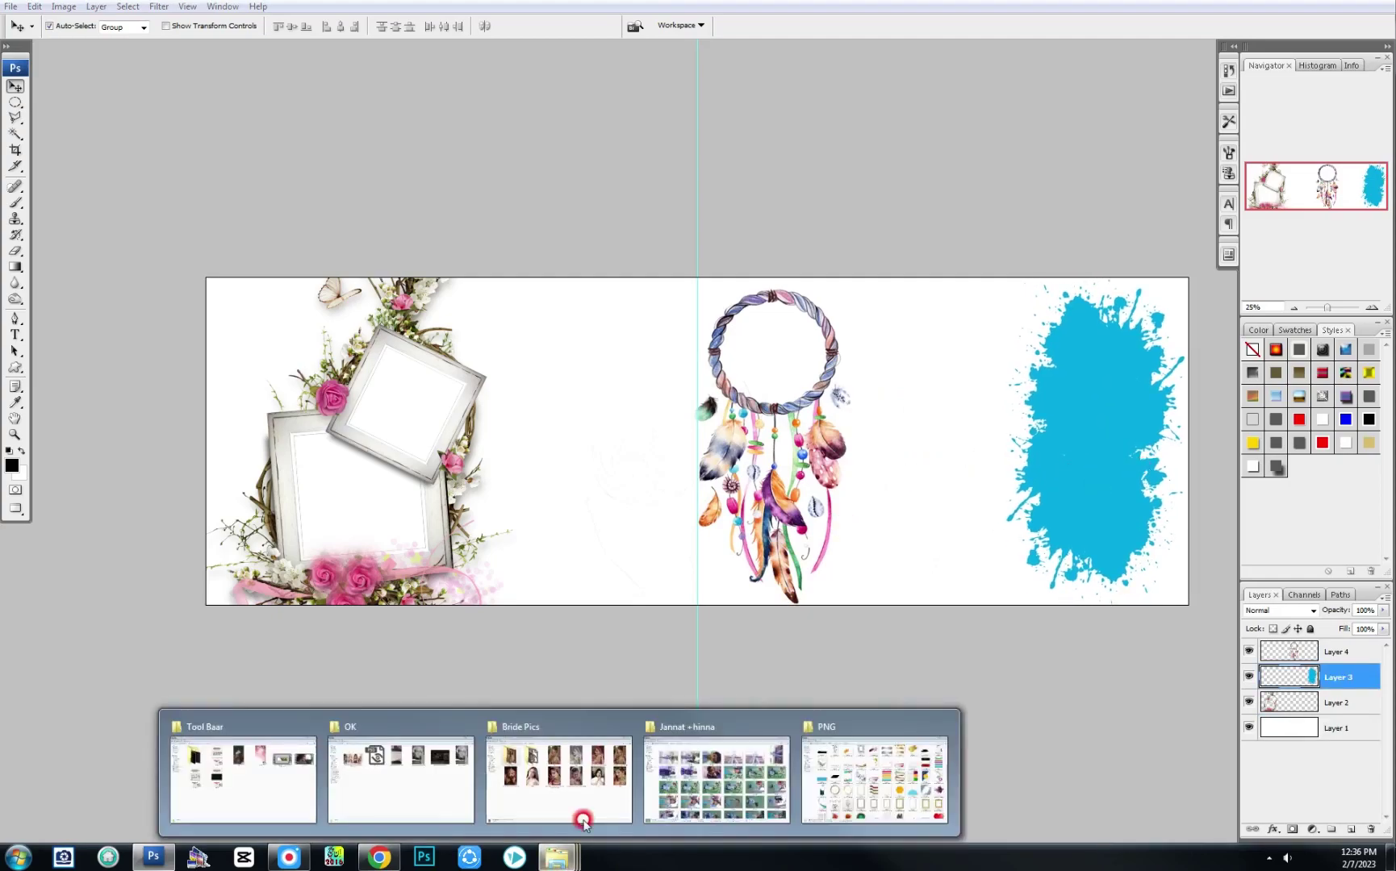
Step: Drag the gold frame image from the PNG folder into the banner
click(579, 816)
click(1099, 670)
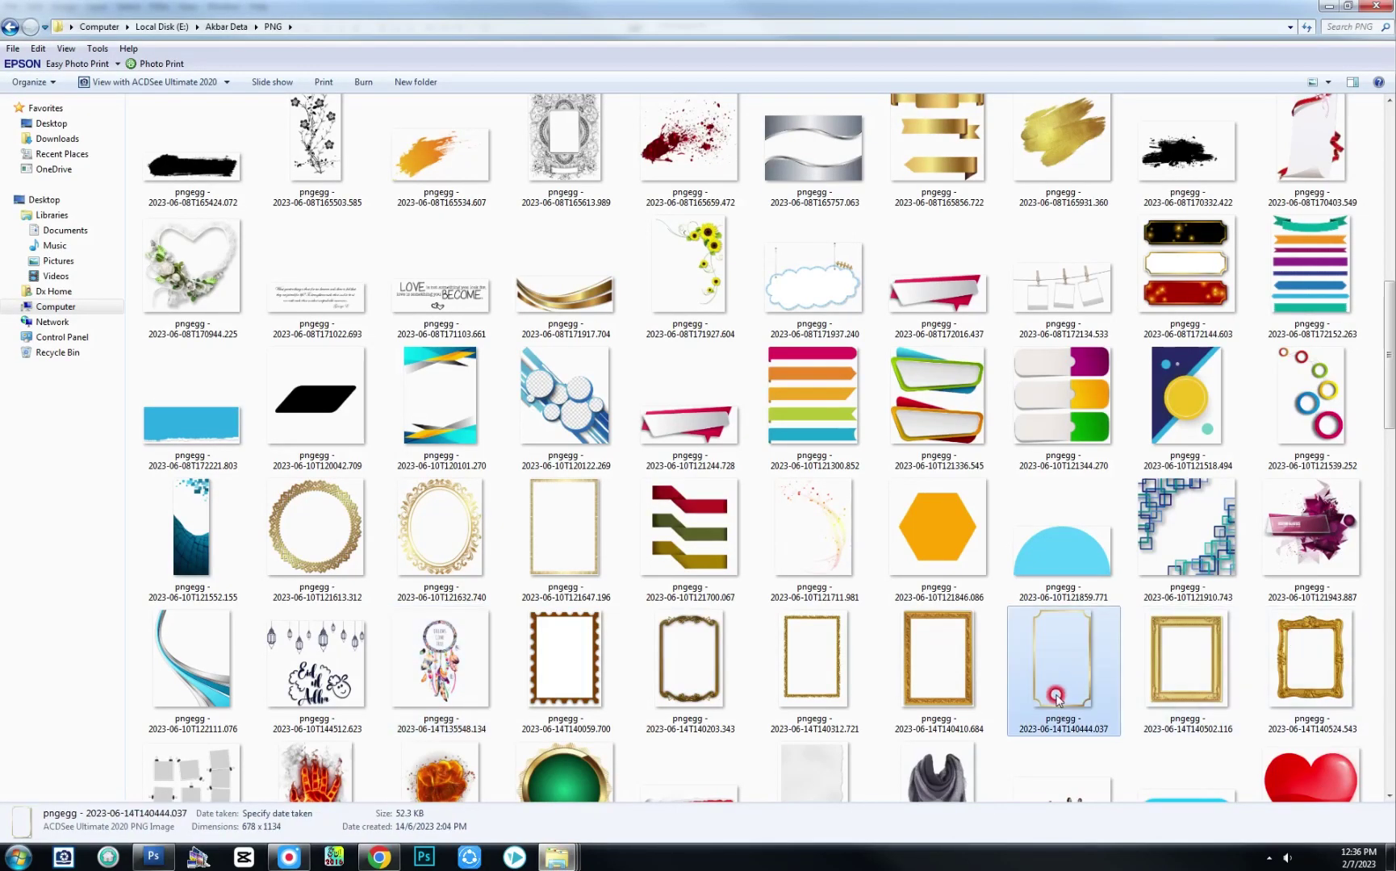
mouse_move(1055, 696)
mouse_down()
mouse_move(821, 494)
mouse_move(710, 482)
mouse_up()
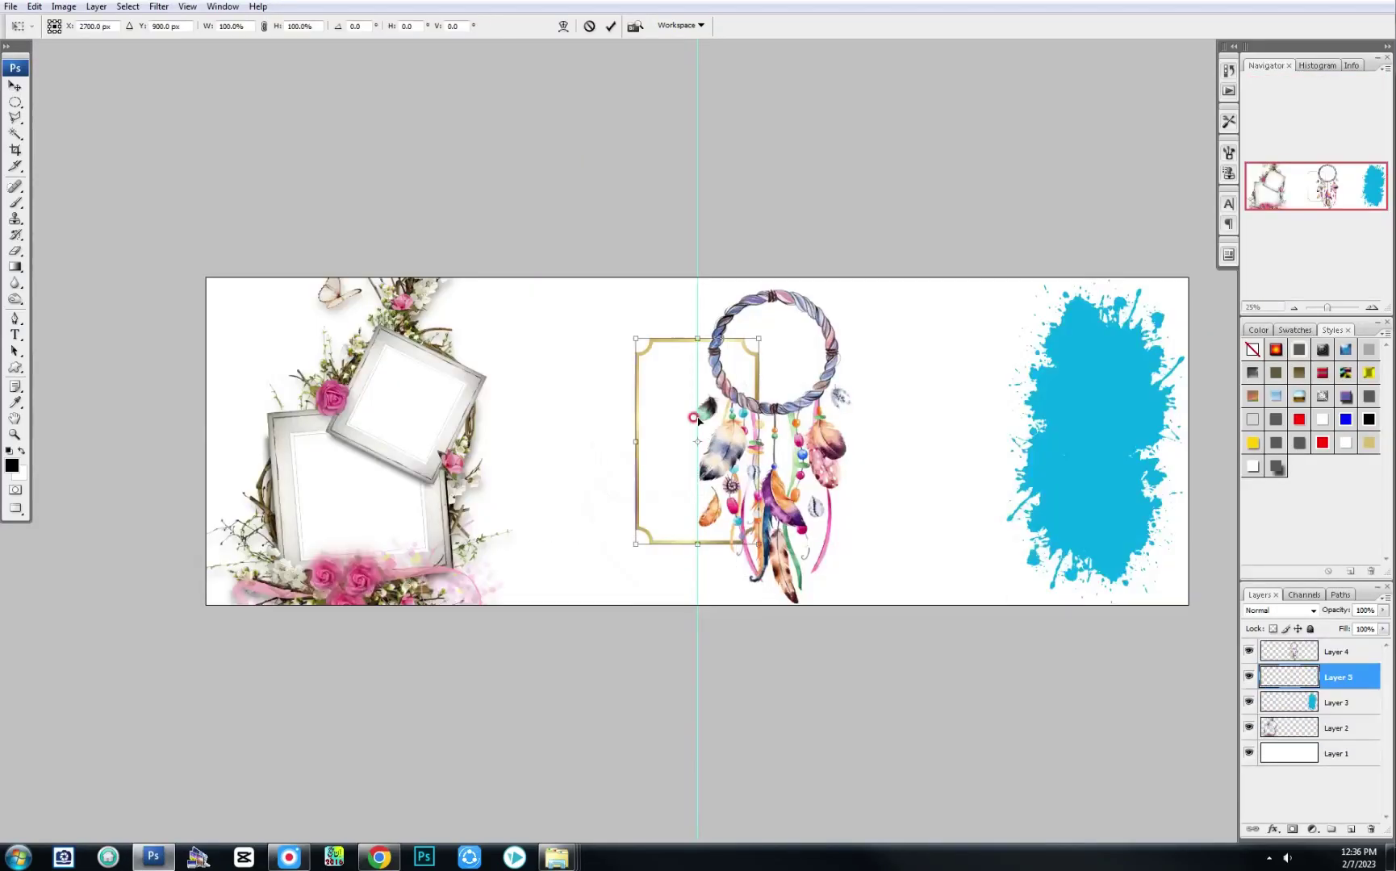
Step: Move the gold frame just left of the dreamcatcher and scale it up
scroll(634, 408, up, 1)
drag(633, 314, 521, 326)
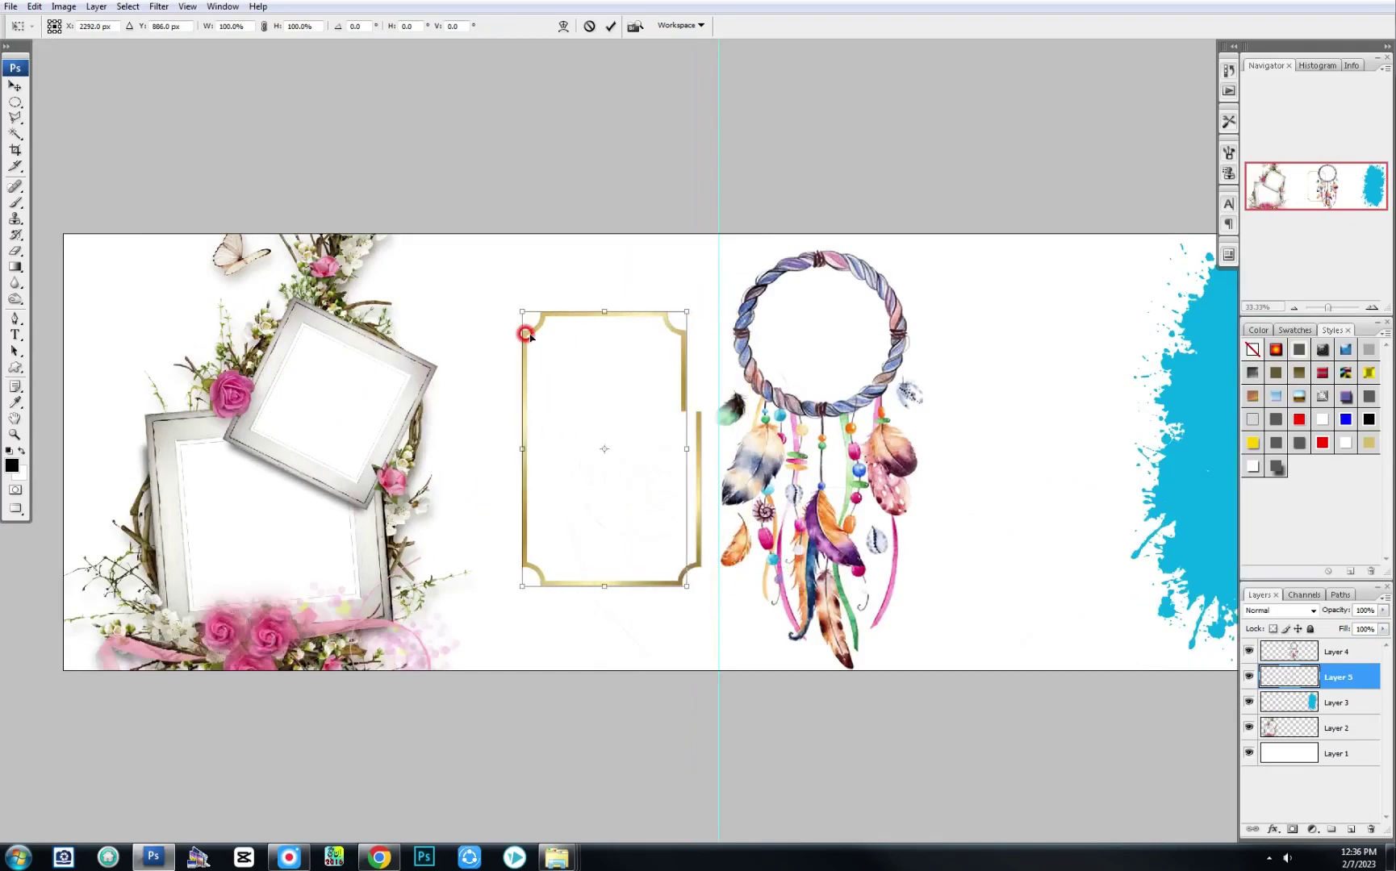
mouse_move(674, 596)
mouse_down()
mouse_move(684, 646)
mouse_move(691, 555)
mouse_up()
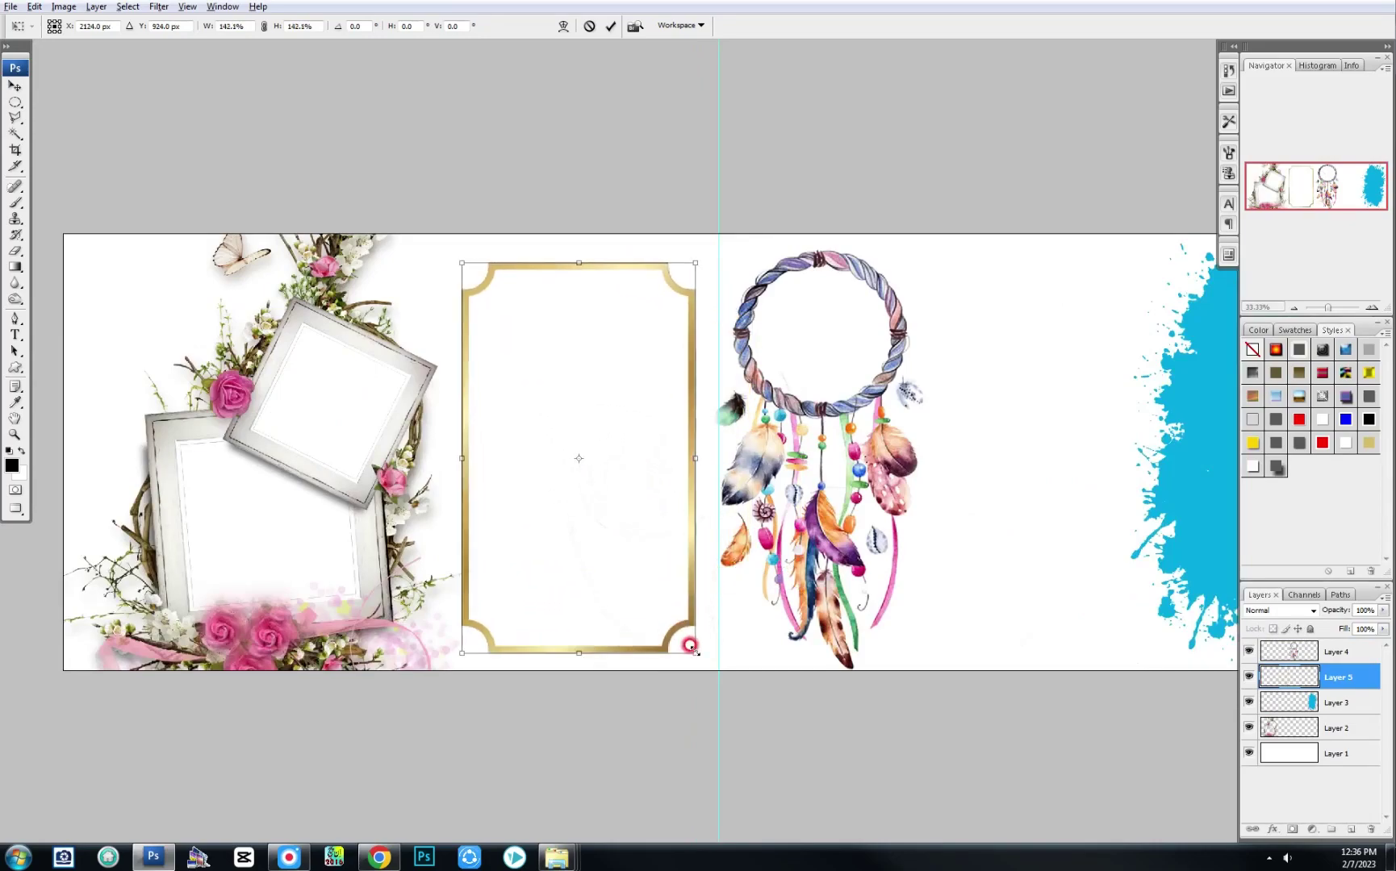
double_click(643, 559)
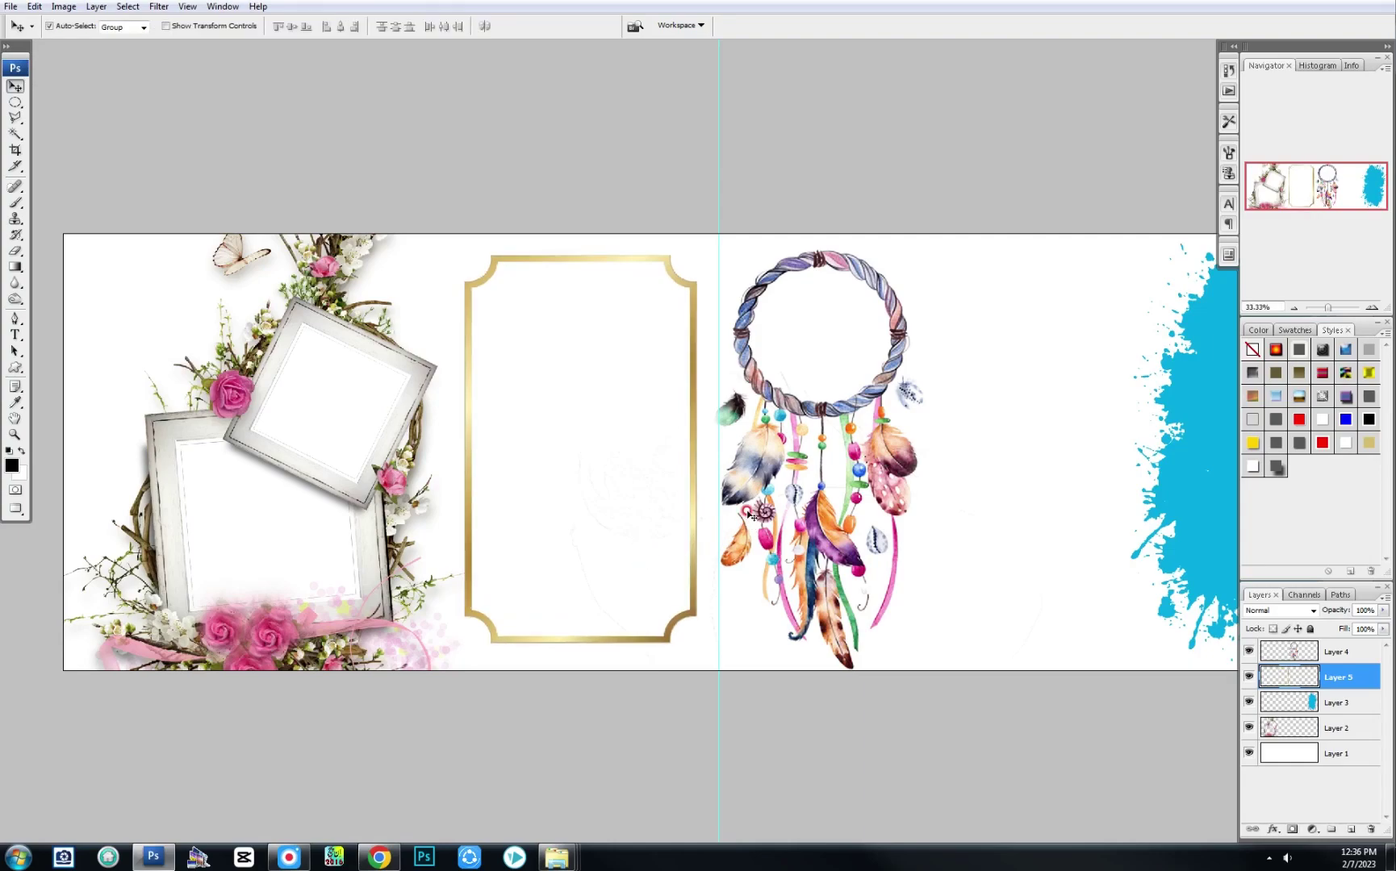
Step: Attempt a black fill of the gold frame's shape, then undo it and delete the extra layer
ctrl+click(1286, 680)
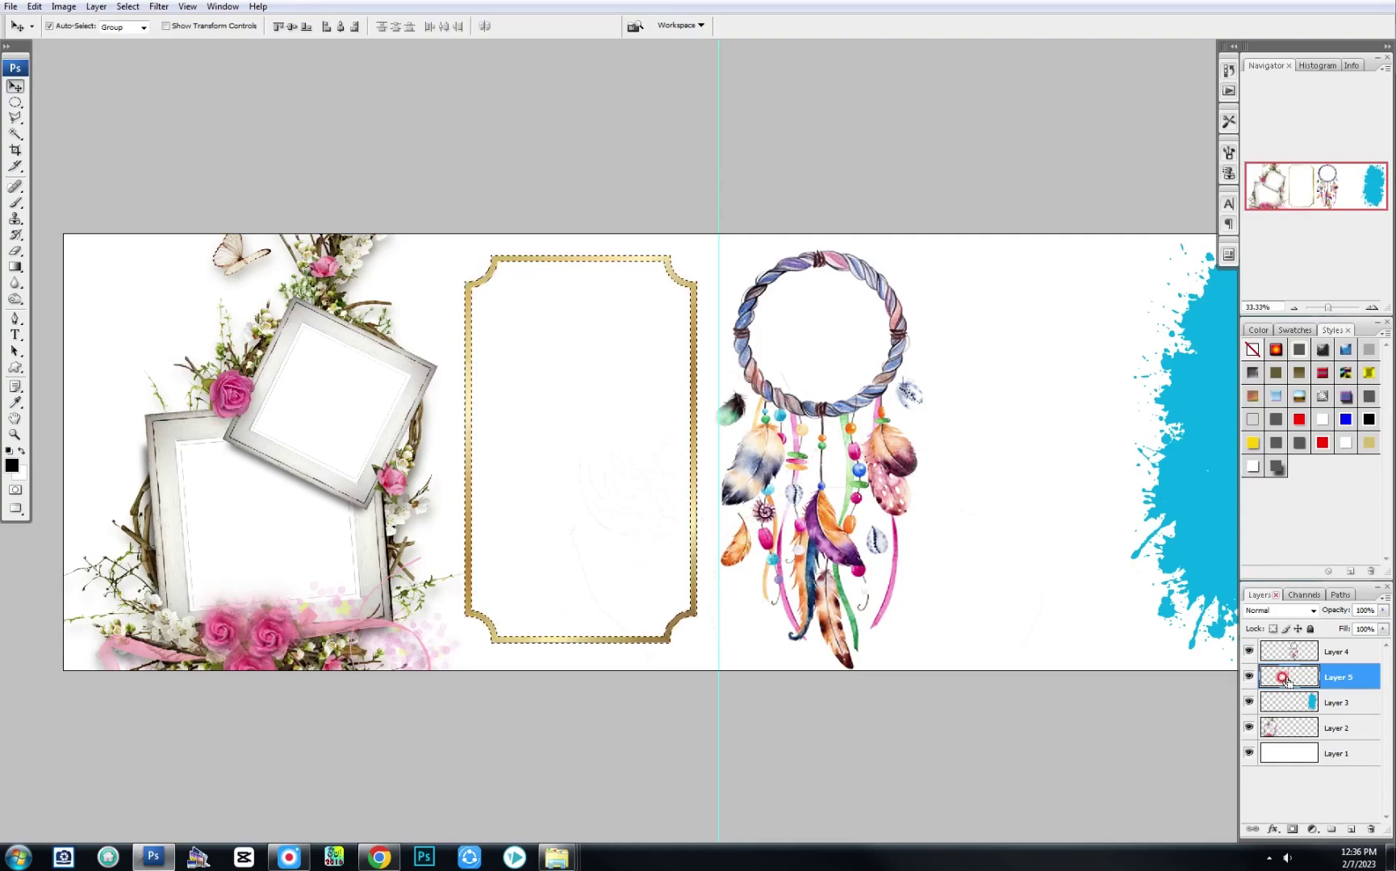
click(1345, 828)
ctrl+click(1299, 710)
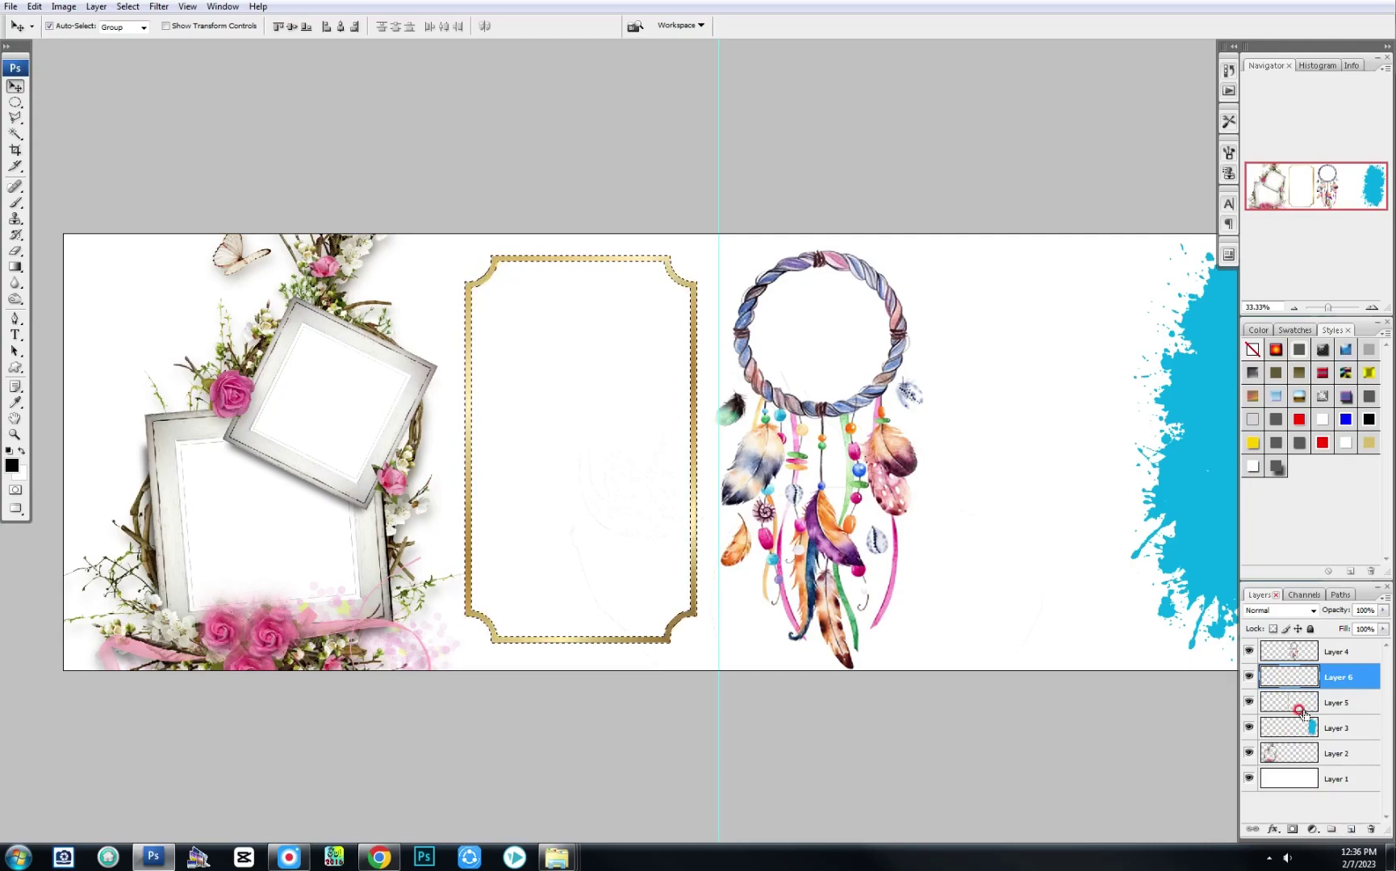
key(ctrl+shift+i)
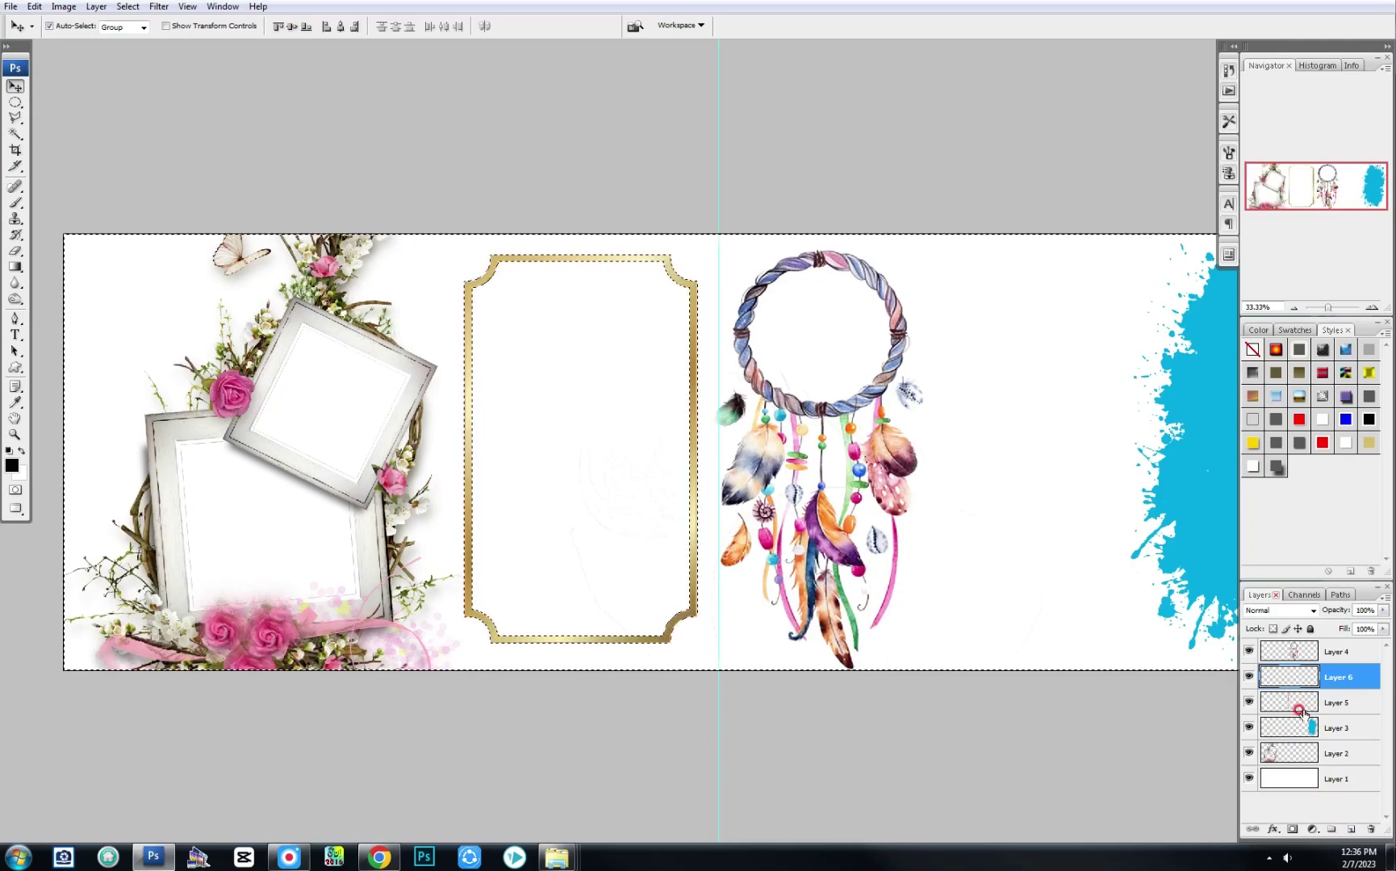
key(alt+BackSpace)
key(ctrl+z)
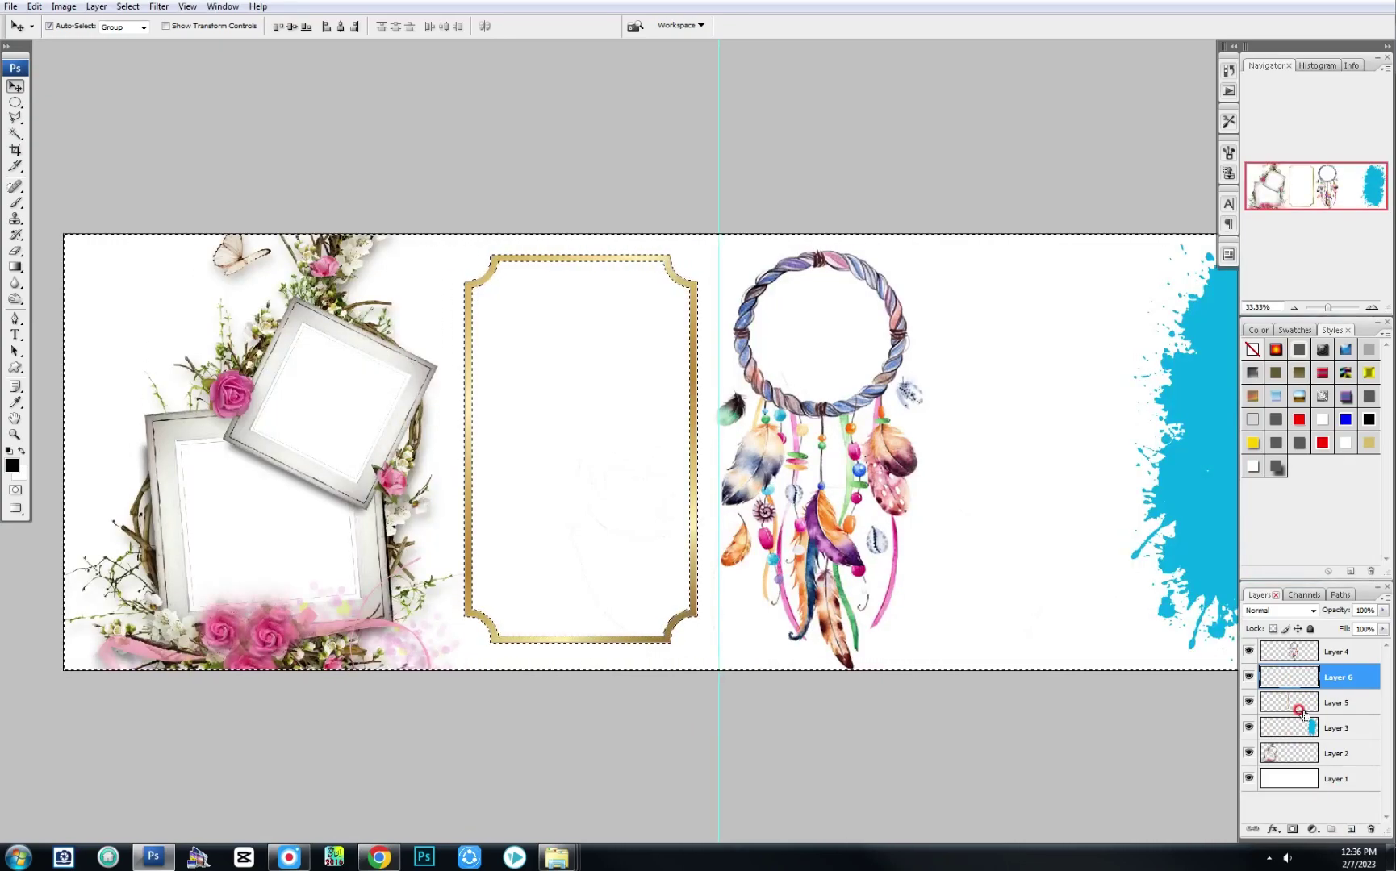
key(ctrl+d)
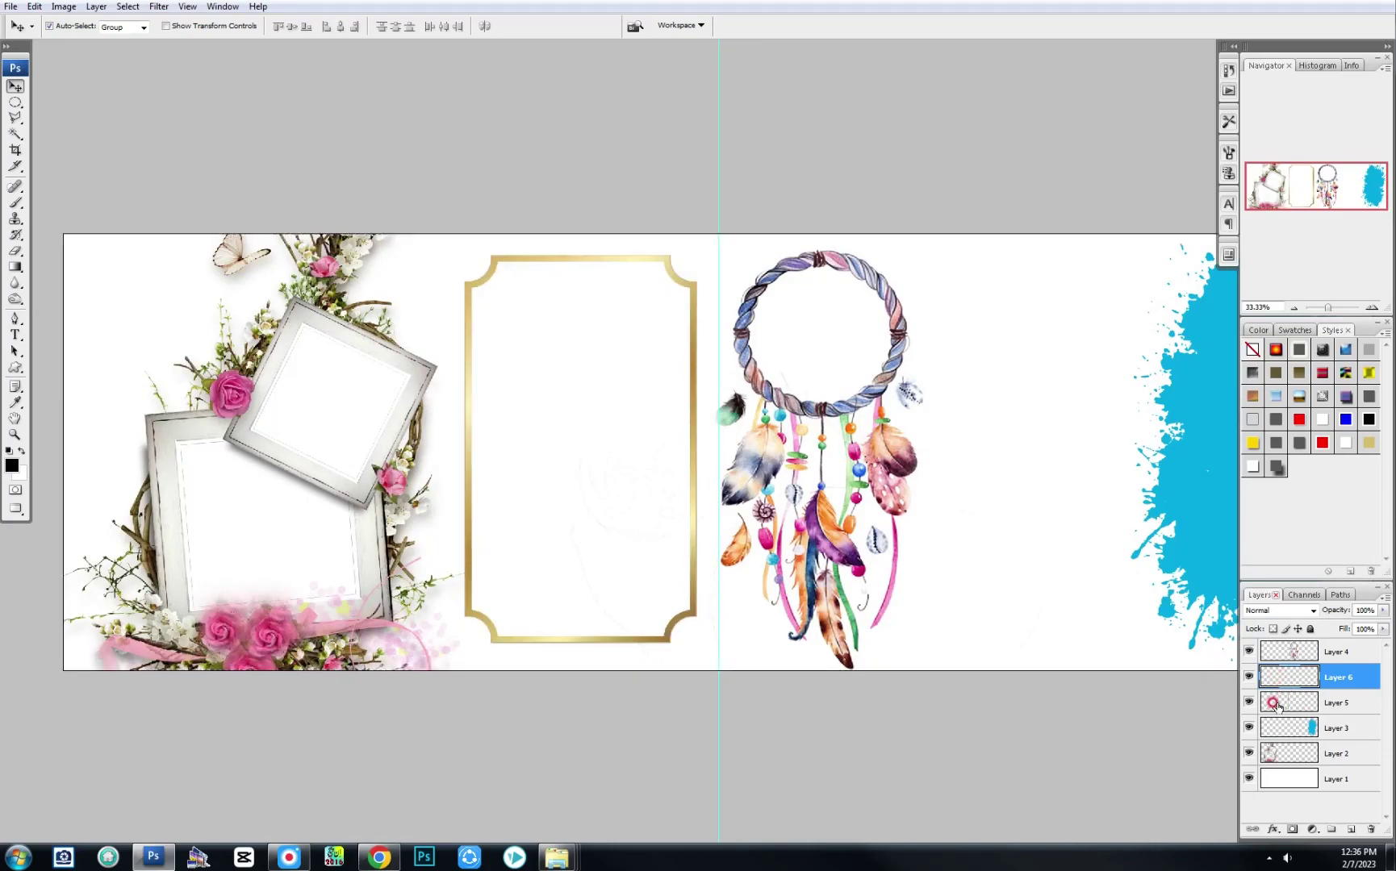
ctrl+click(1274, 704)
click(1285, 677)
key(alt+BackSpace)
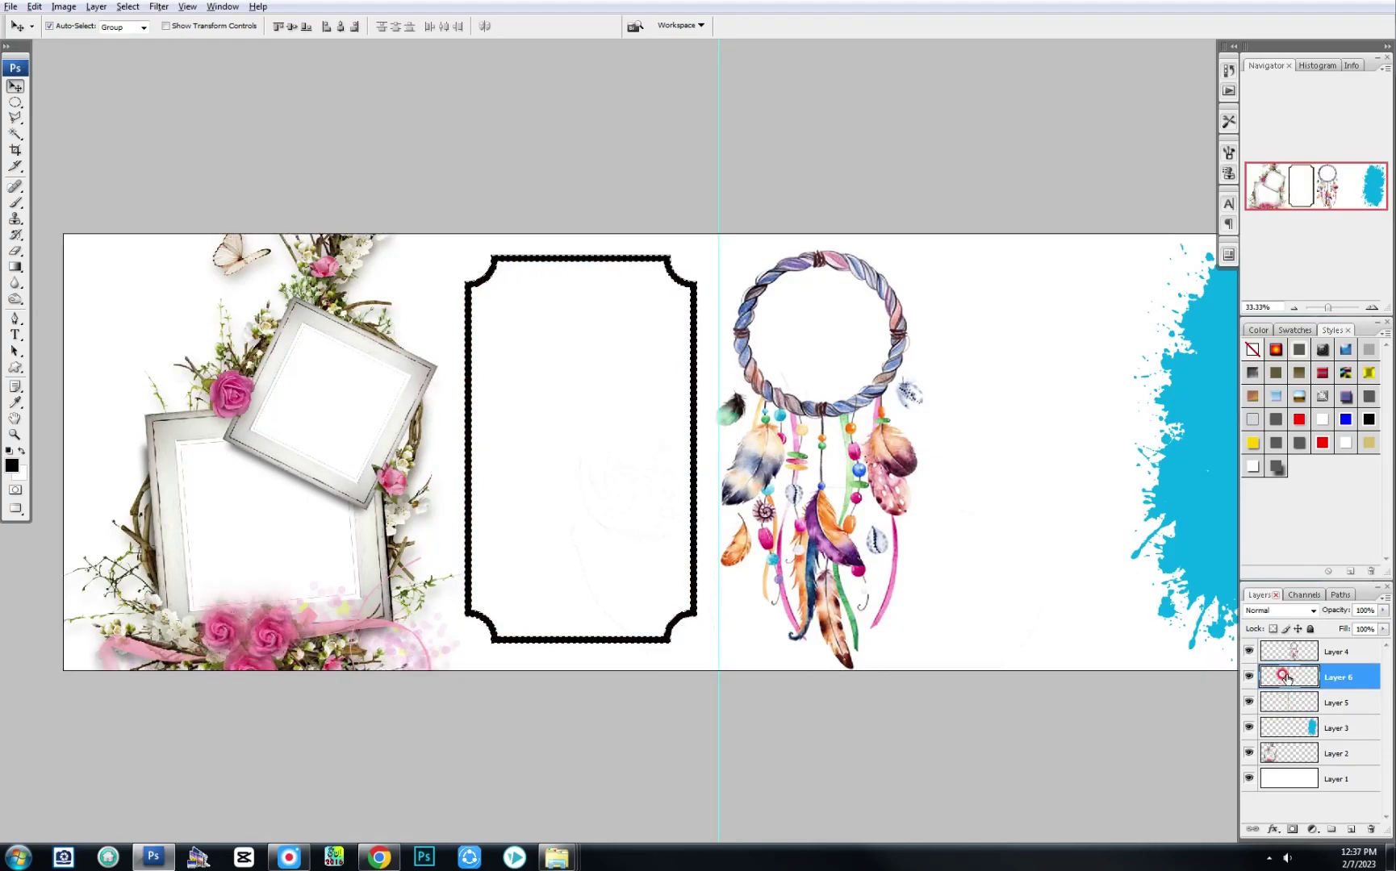
key(ctrl+alt+z)
key(ctrl+alt+z)
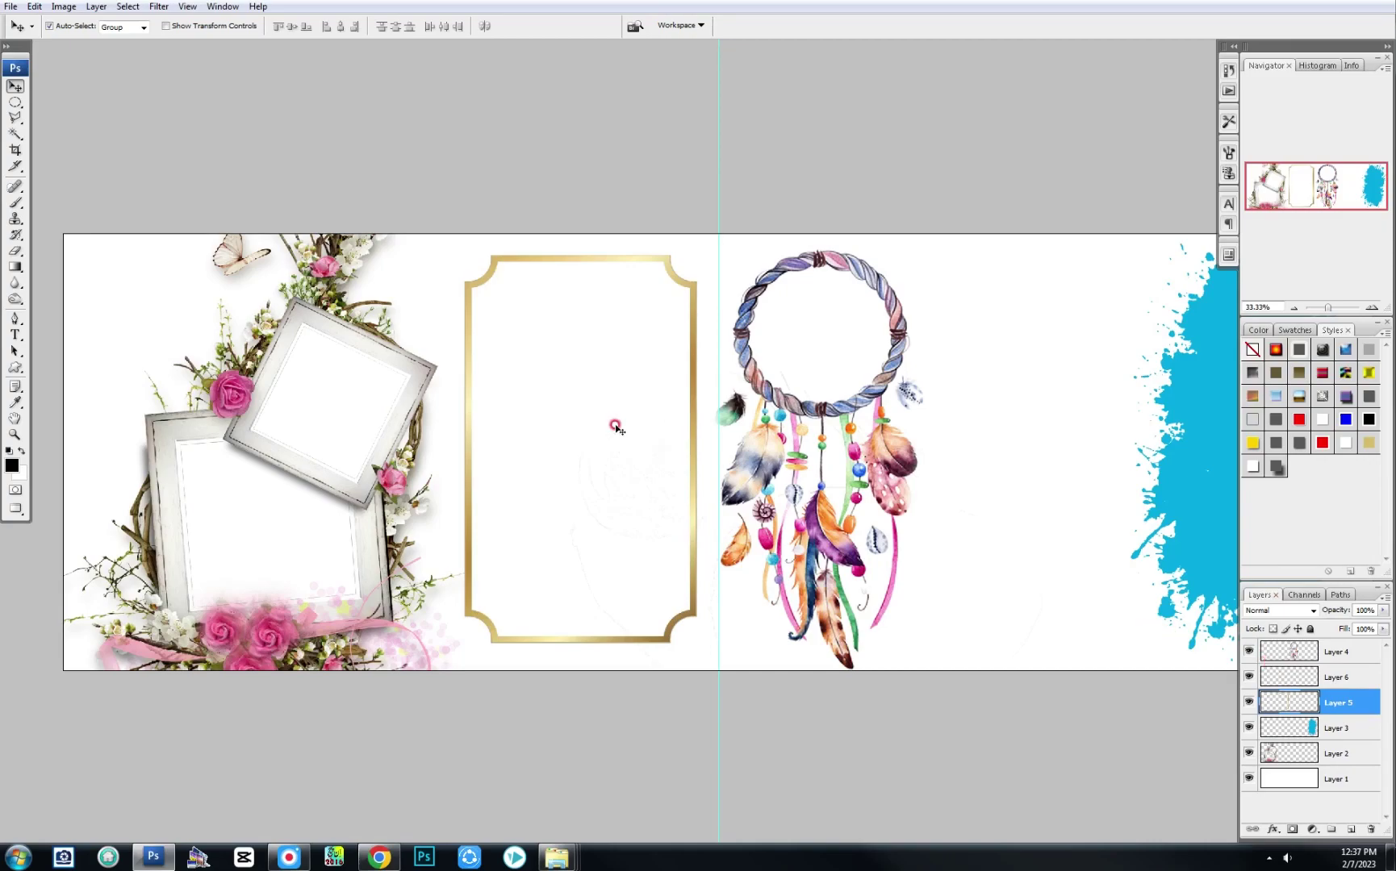
drag(1291, 678, 1370, 830)
Step: Lasso the frame's interior and fill it black on a new layer placed beneath the frame
key(l)
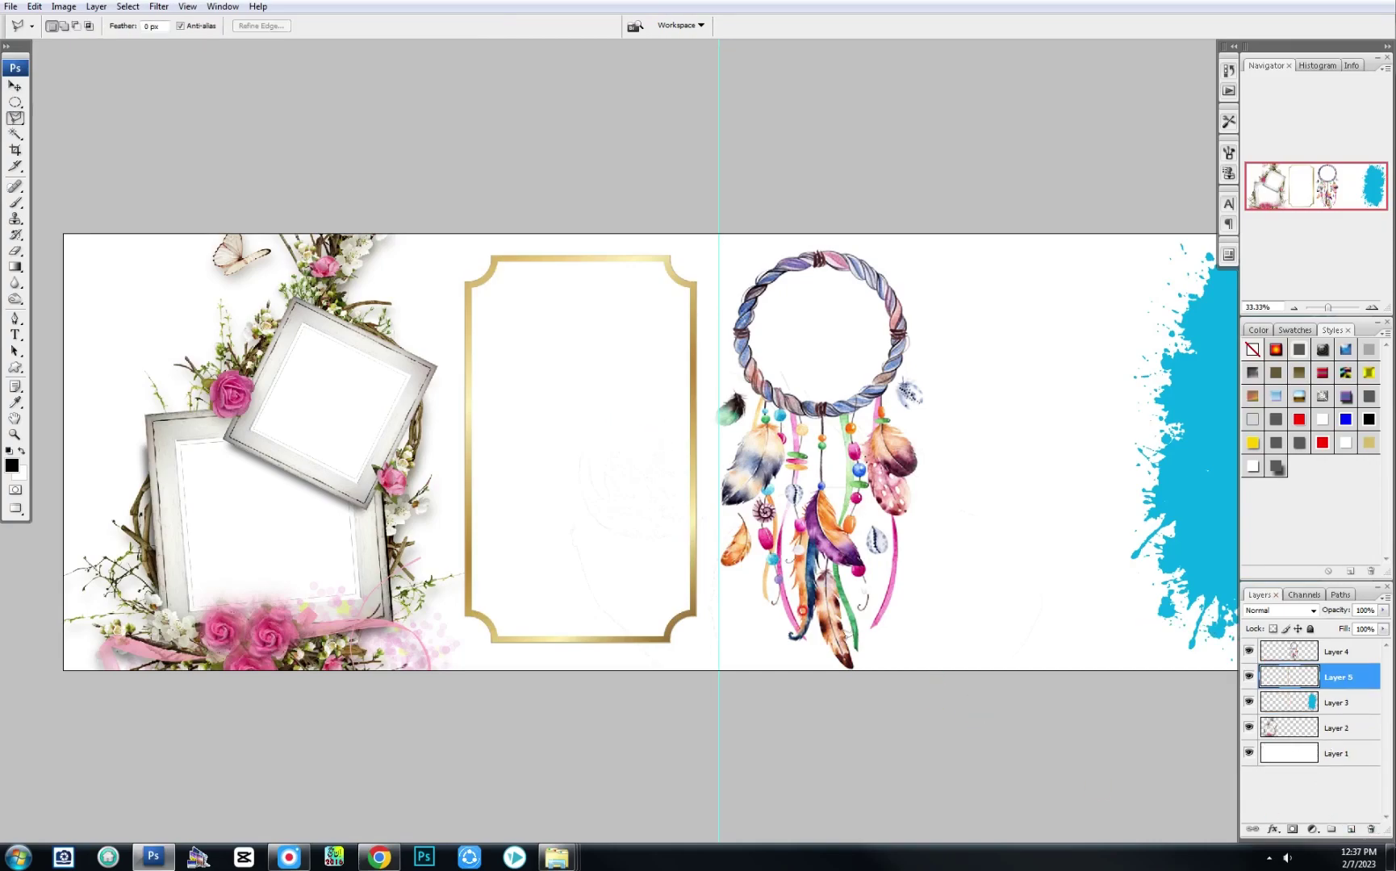
click(671, 257)
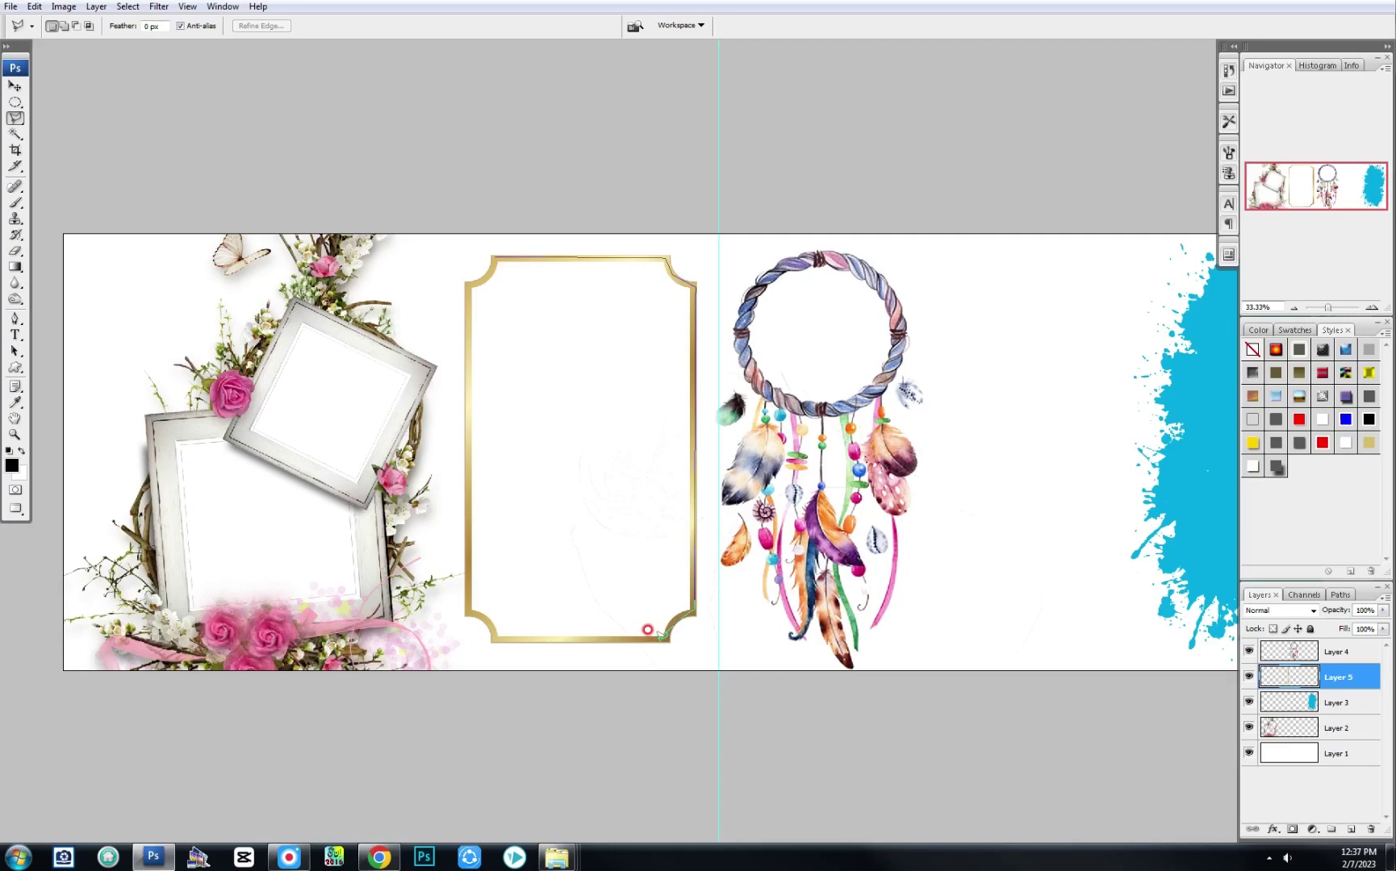
click(664, 630)
click(477, 614)
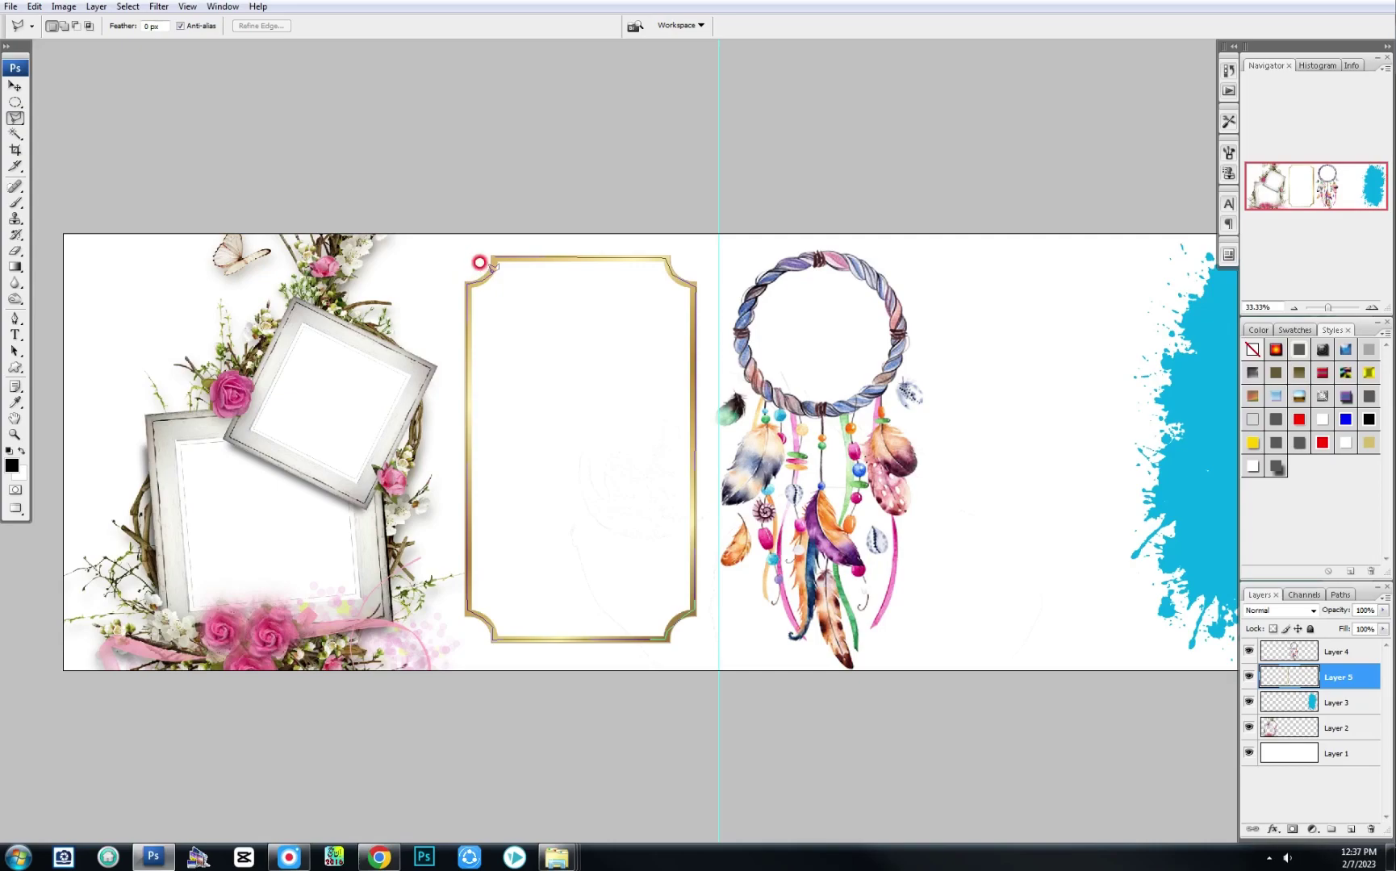
click(484, 248)
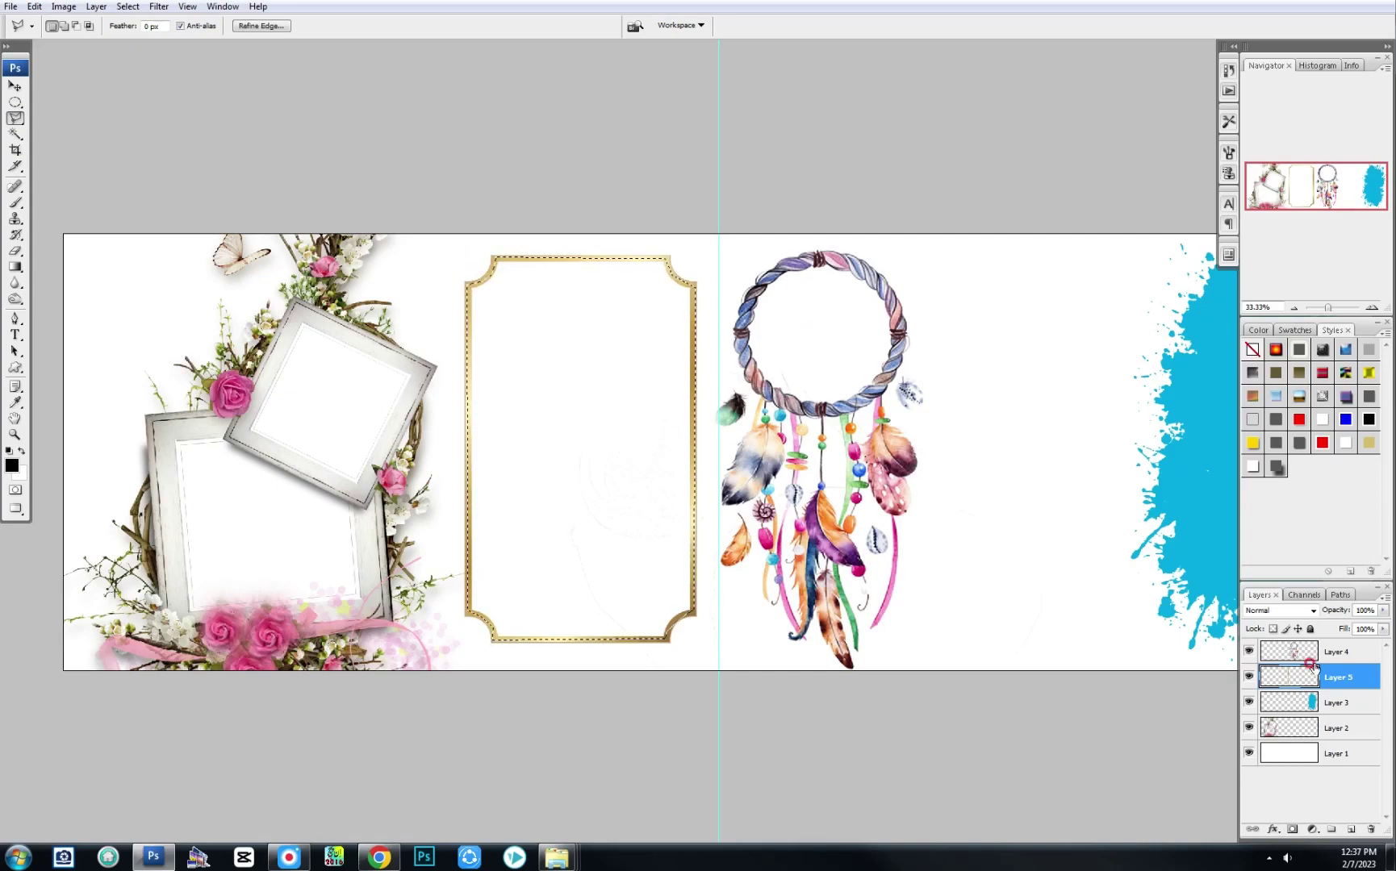
click(1339, 829)
key(alt+BackSpace)
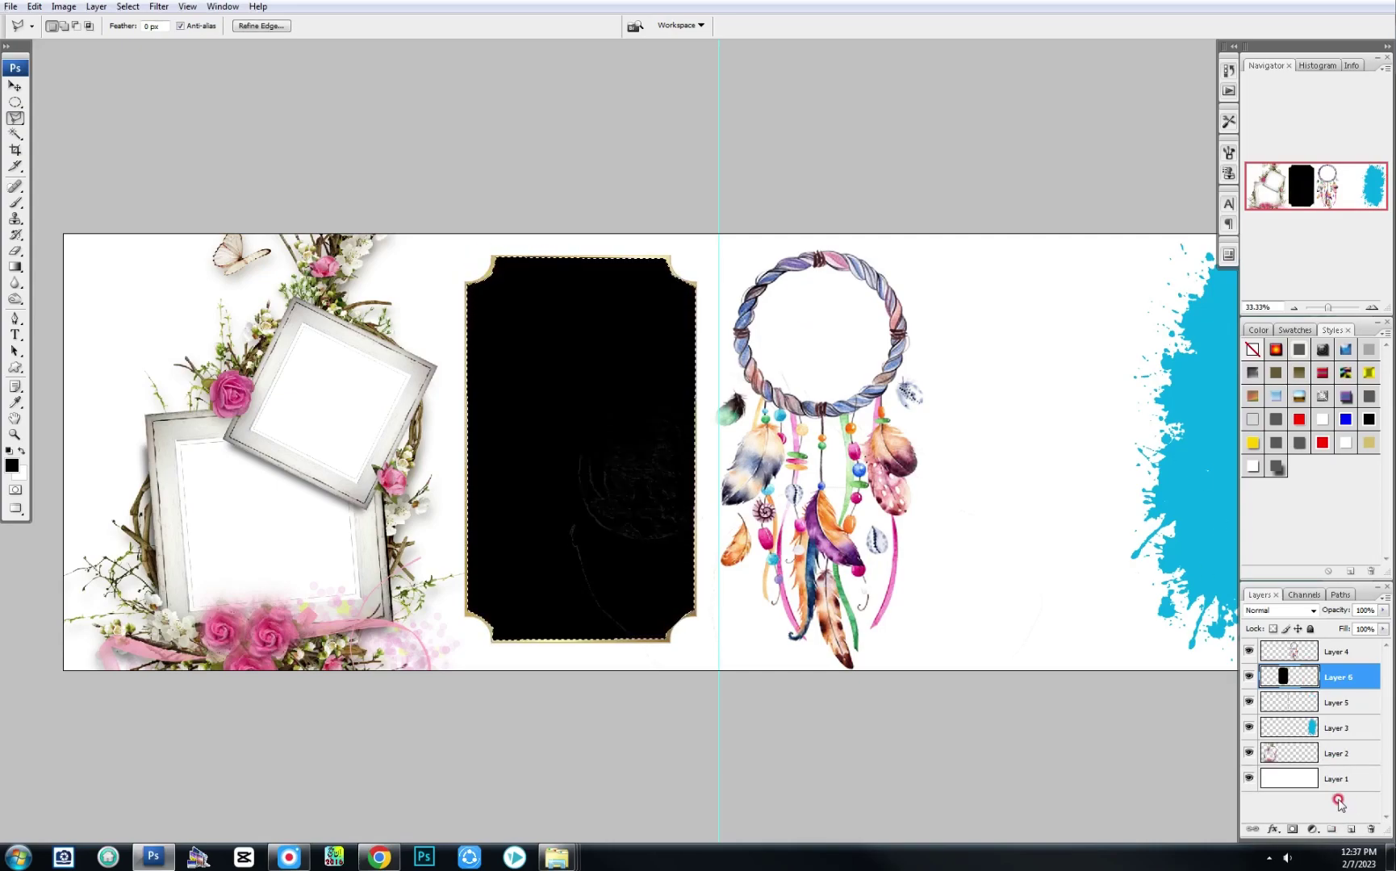
key(ctrl+d)
key(ctrl+bracketleft)
Step: Fill a black circle inside the dreamcatcher ring on a new Layer 7 below Layer 4
key(v)
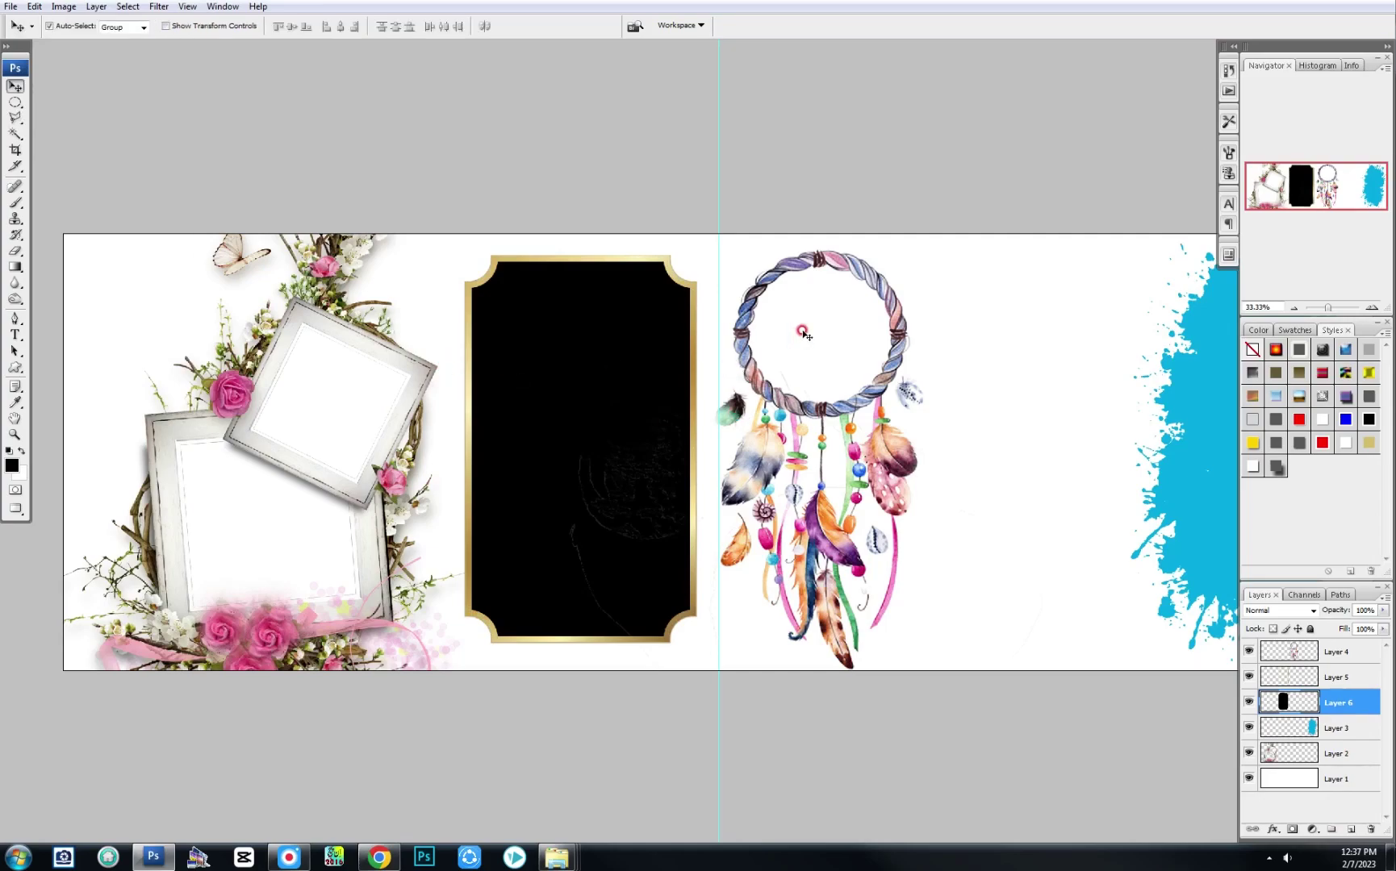
click(803, 333)
click(1292, 652)
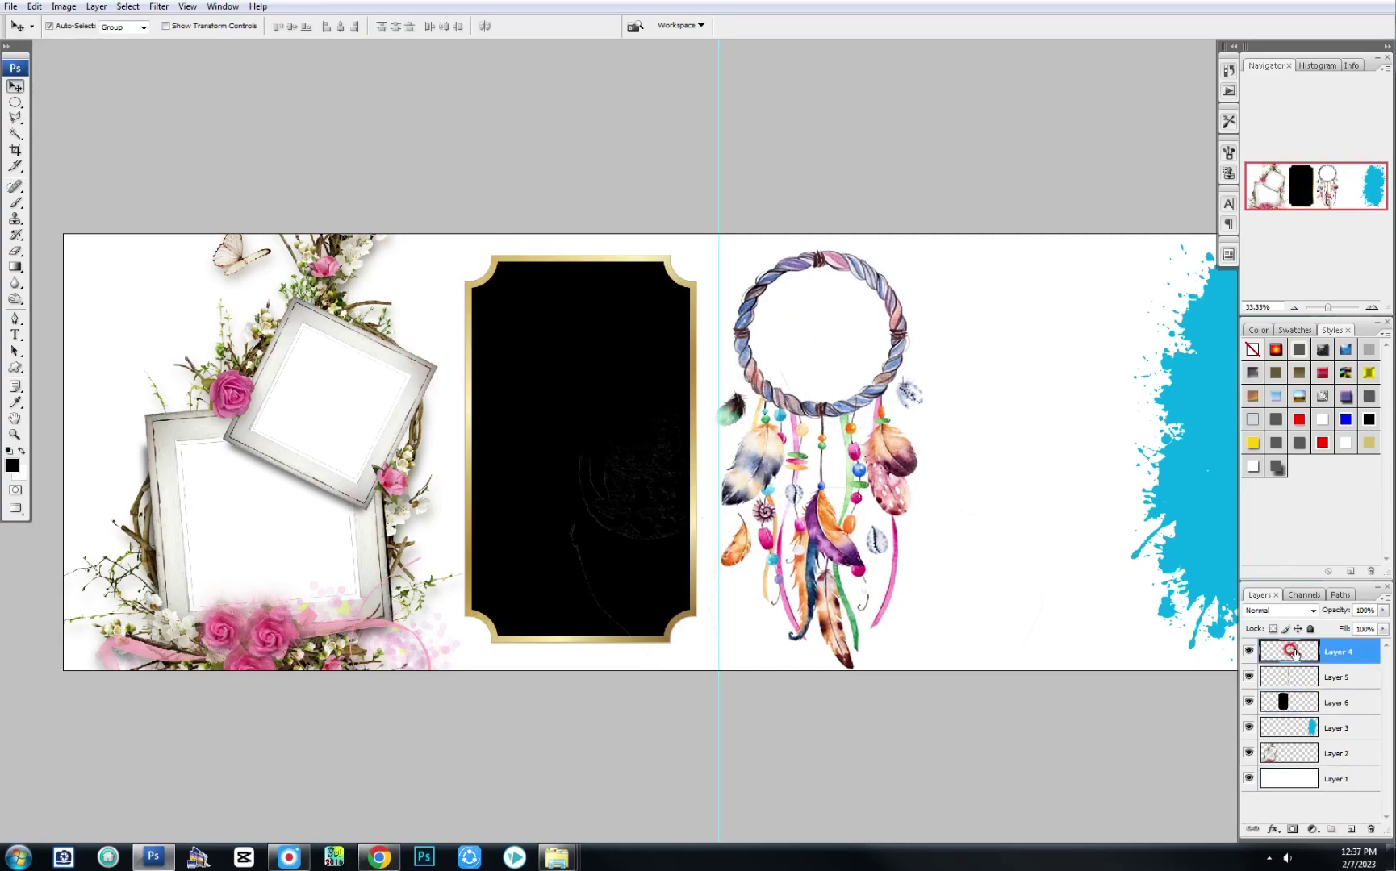
click(1349, 829)
drag(1289, 655, 1291, 646)
key(m)
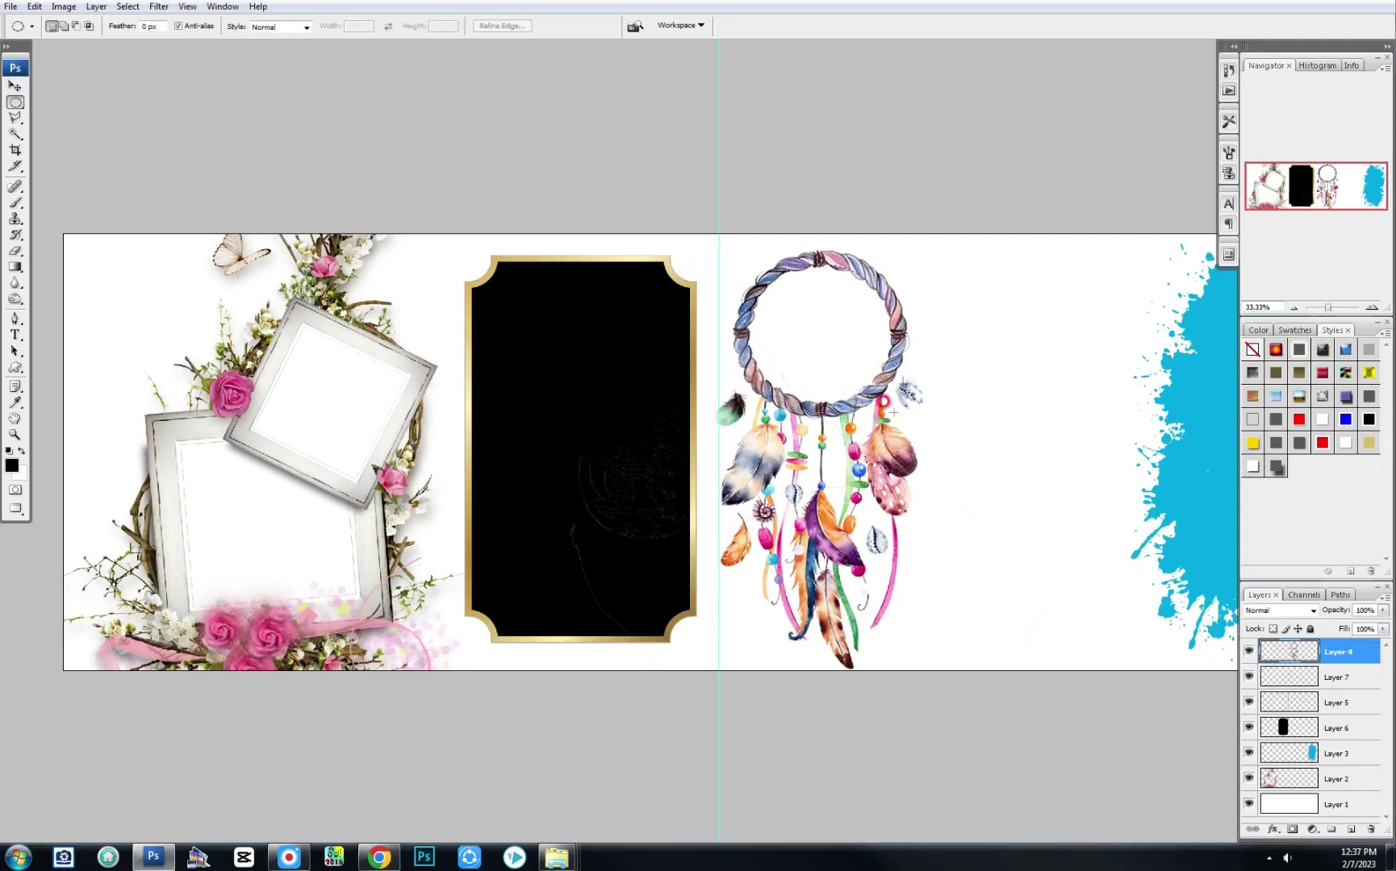
drag(896, 414, 887, 410)
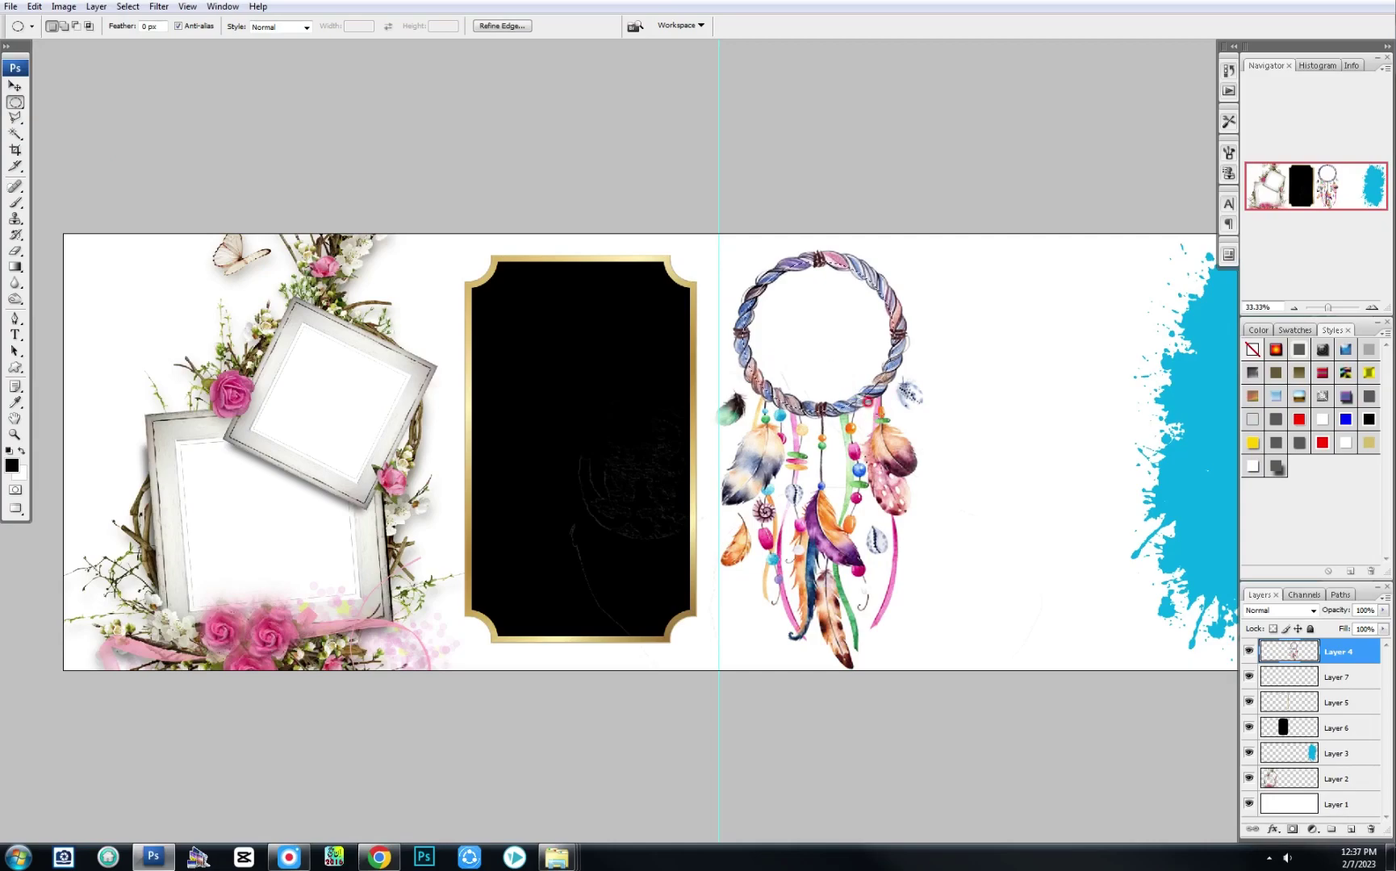
click(1288, 675)
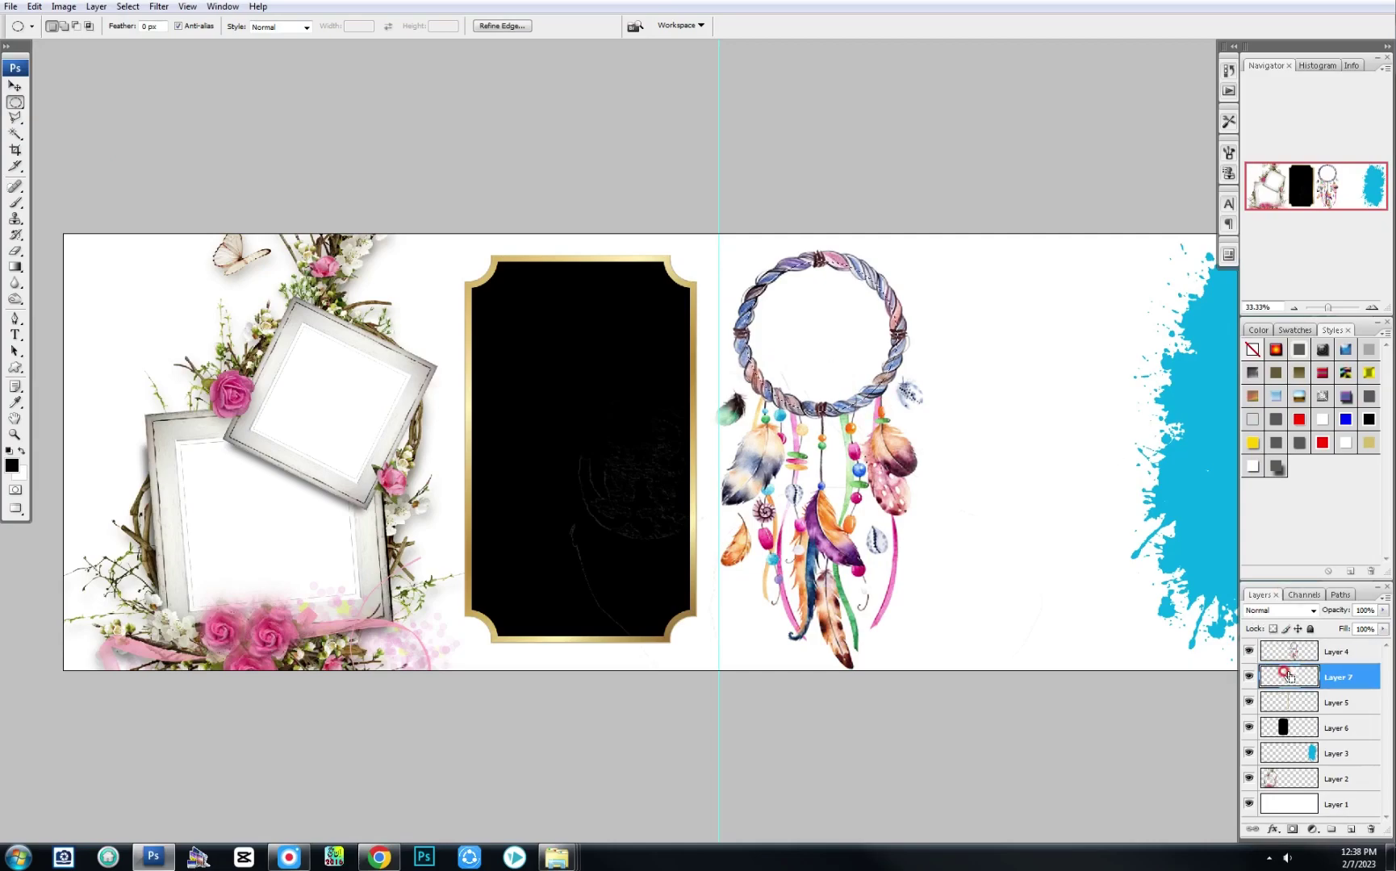
key(alt+BackSpace)
key(v)
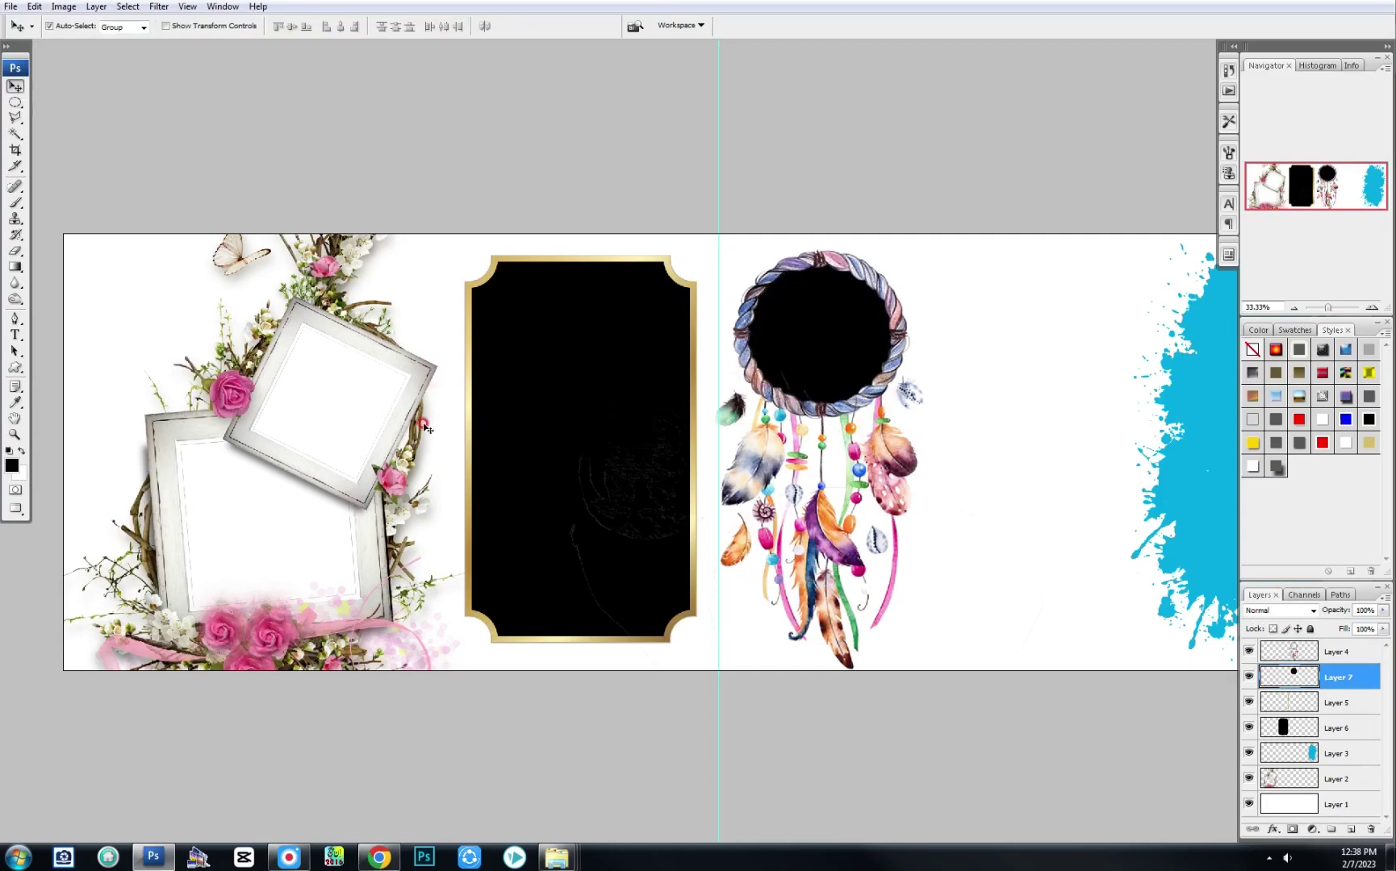
click(406, 412)
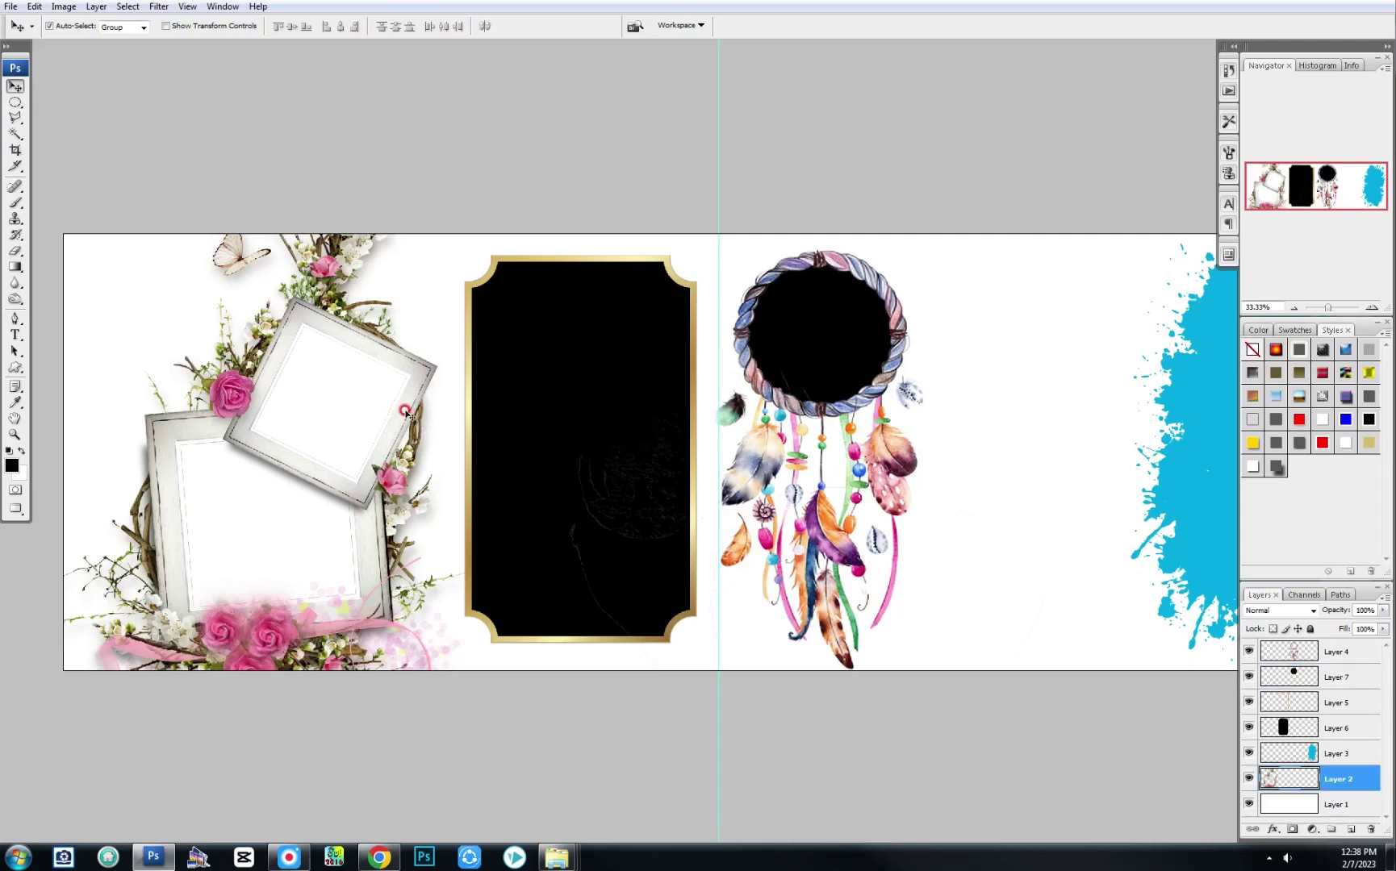
Step: Add Layer 8 below the frames and fill the upper tilted frame's outline with black
click(1350, 830)
drag(1298, 790, 1293, 779)
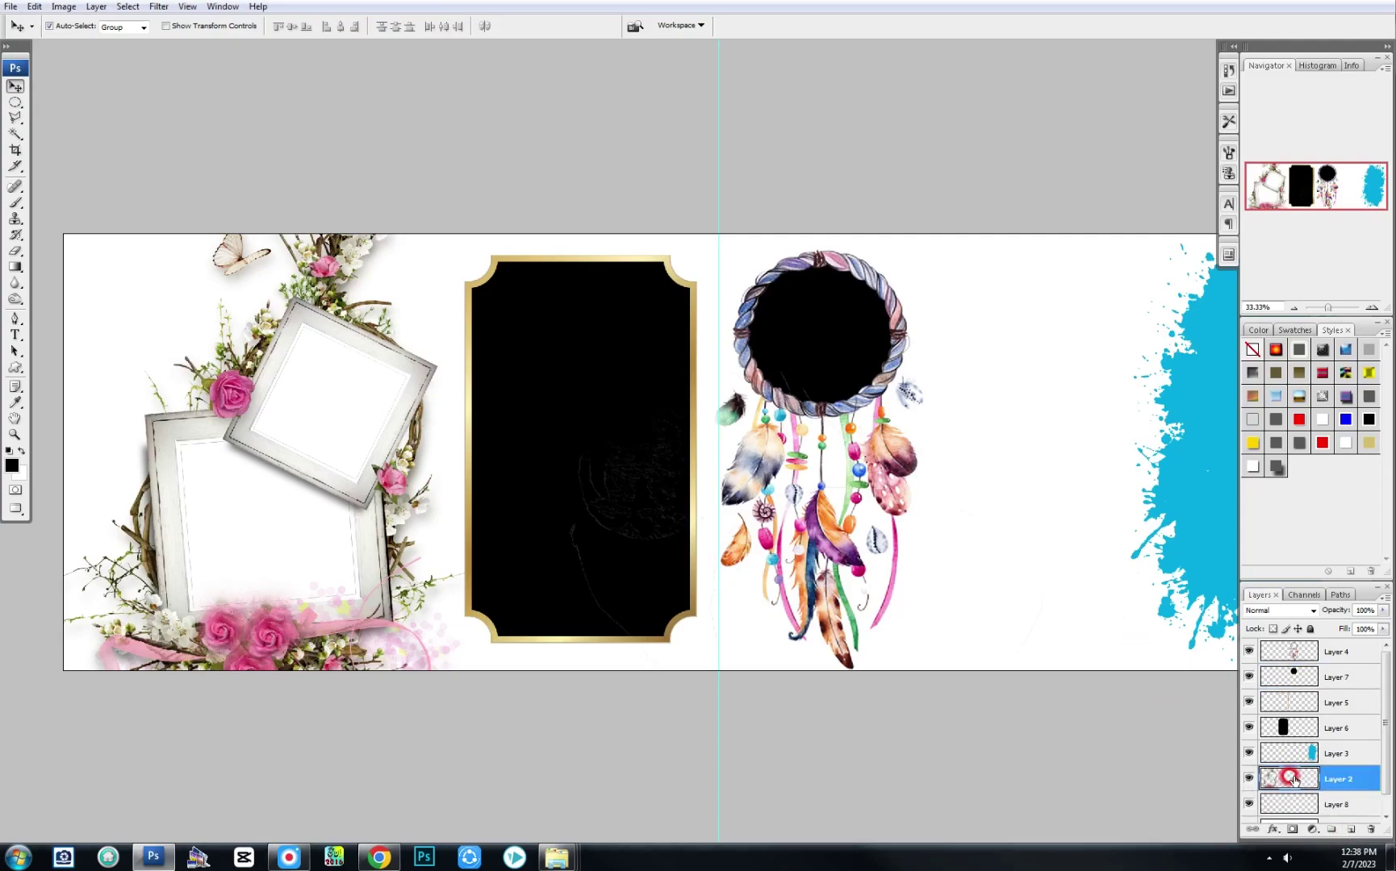
key(l)
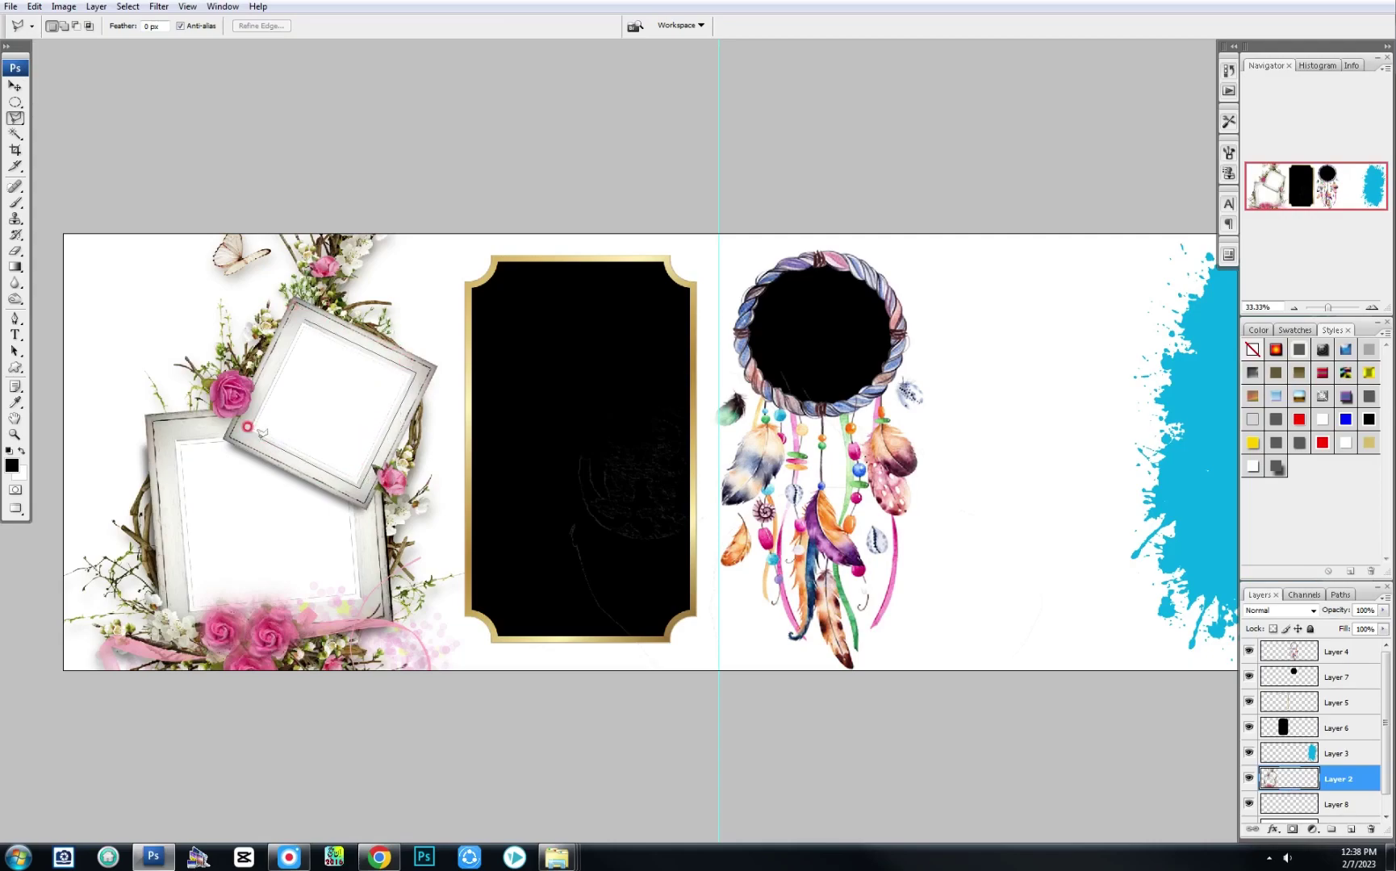
click(300, 320)
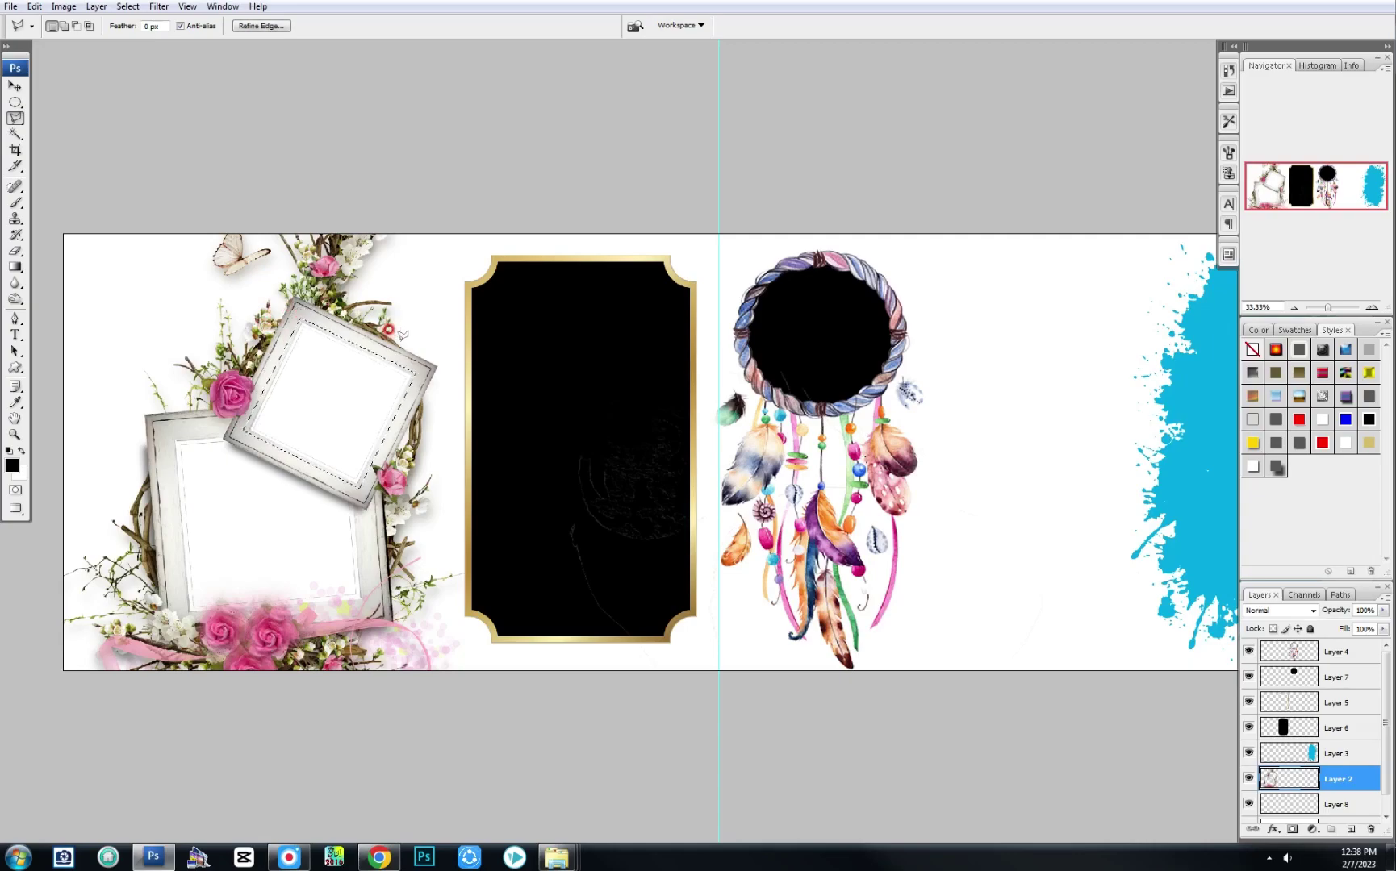
key(alt+BackSpace)
key(ctrl+d)
Step: Rearrange the frames layer order and delete the black fill placed on the frames layer
key(ctrl+bracketleft)
key(ctrl+bracketright)
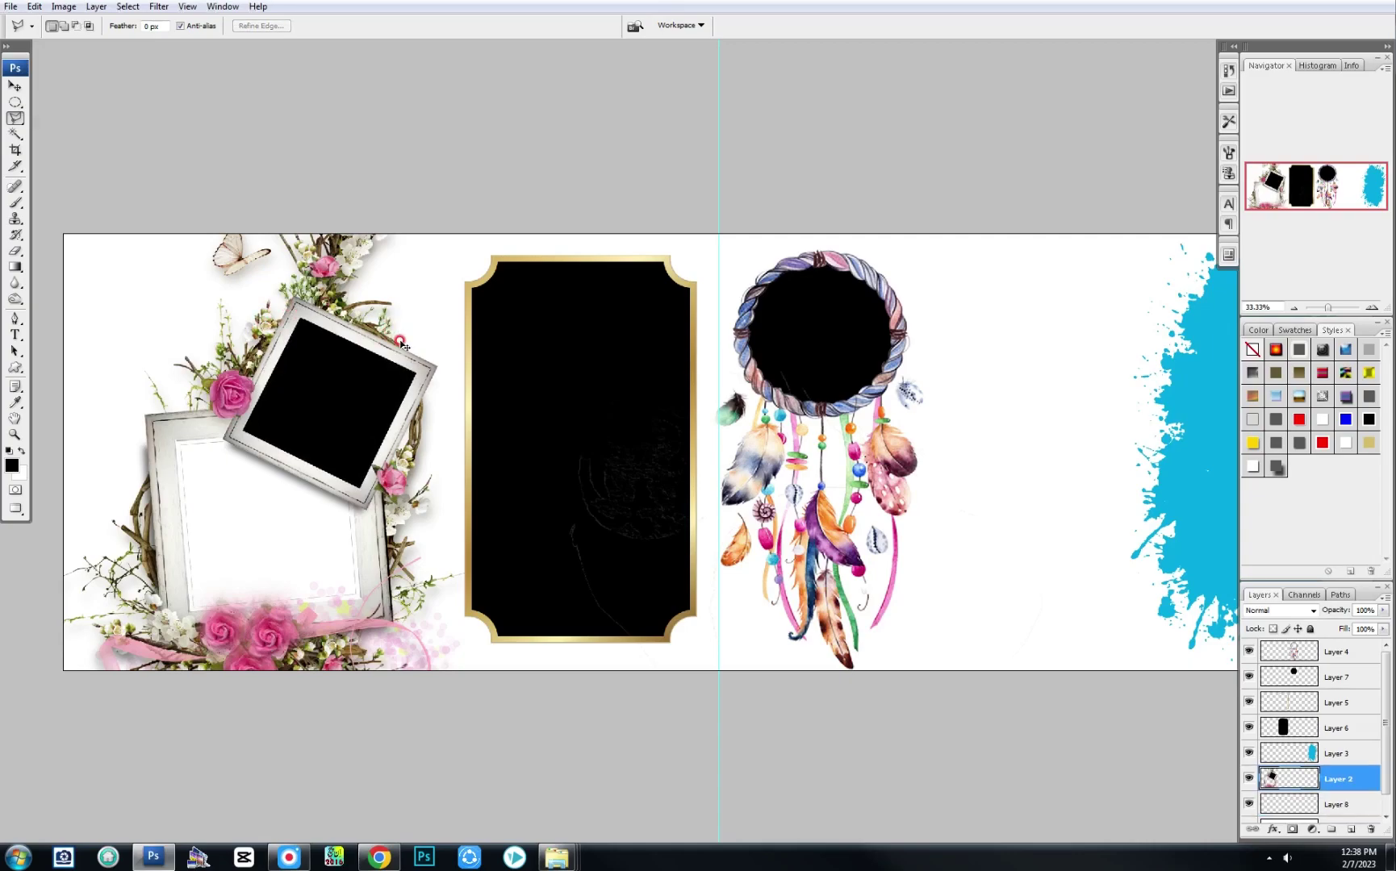
key(ctrl+bracketright)
key(v)
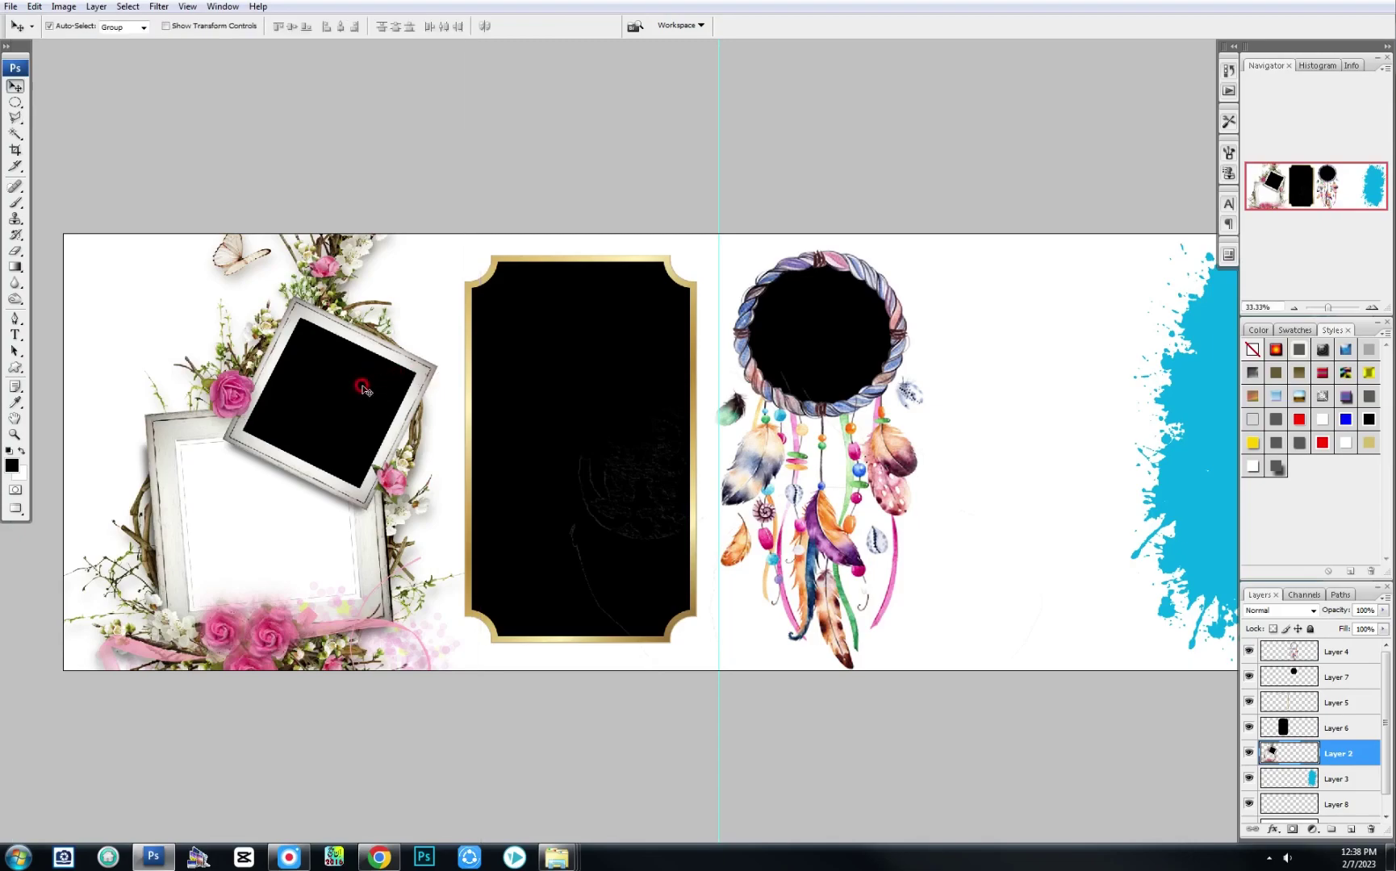
key(ctrl+t)
key(Return)
key(ctrl+bracketleft)
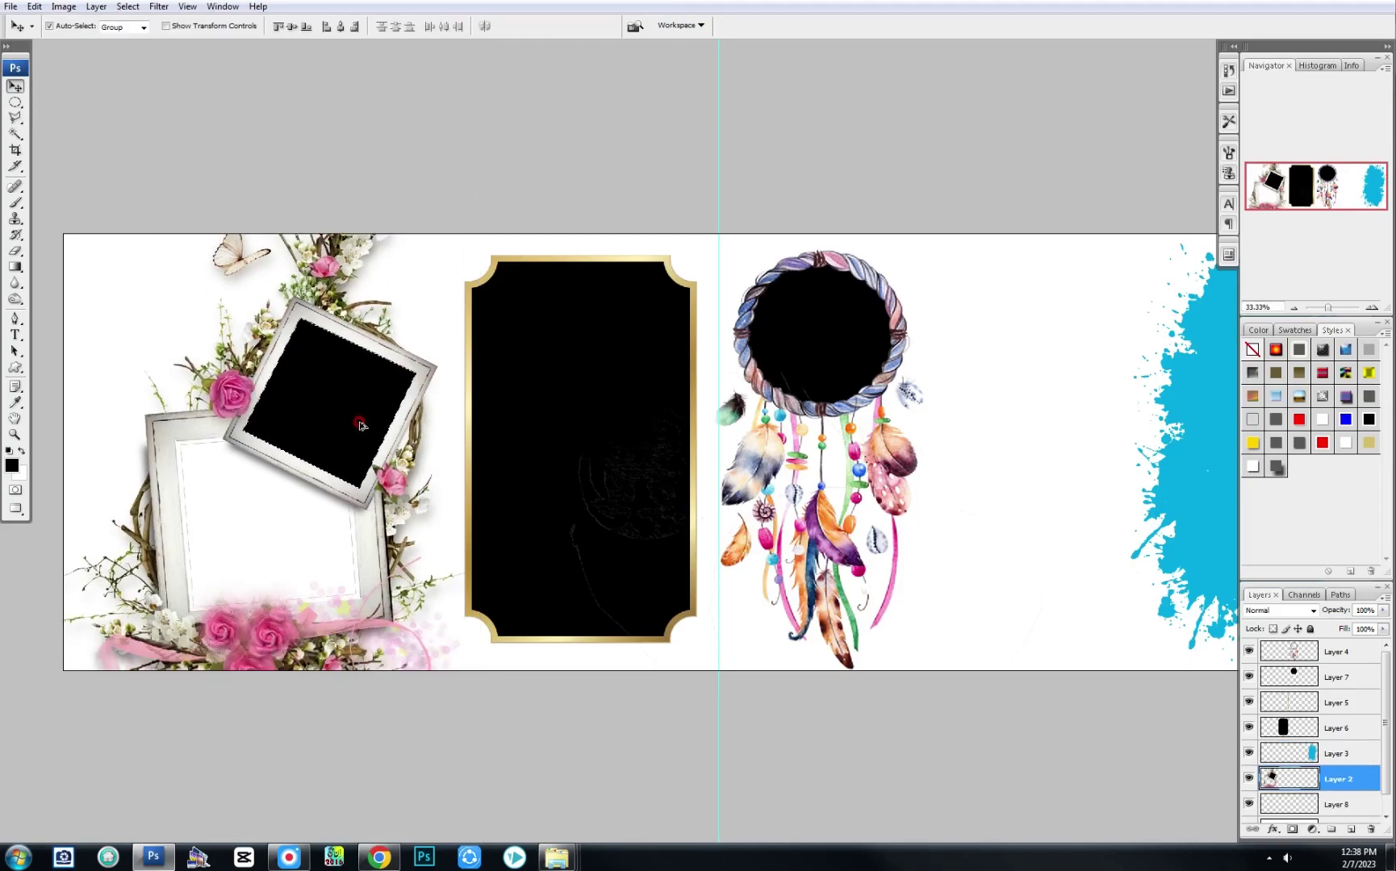
key(Delete)
Step: On Layer 8, fill the upper frame black, add a rotated copy in the lower frame, and zoom out
click(1291, 805)
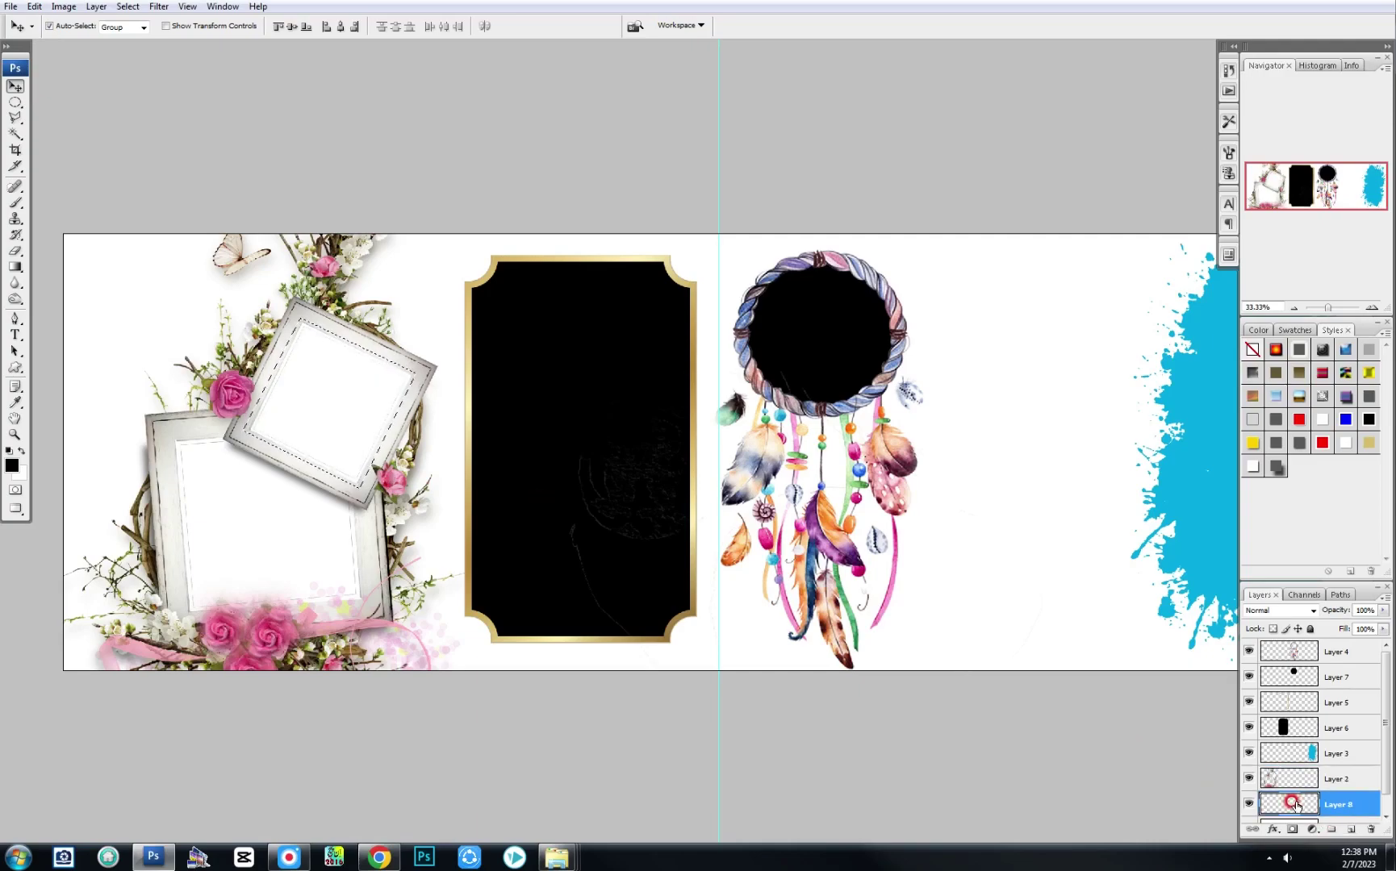
key(alt+BackSpace)
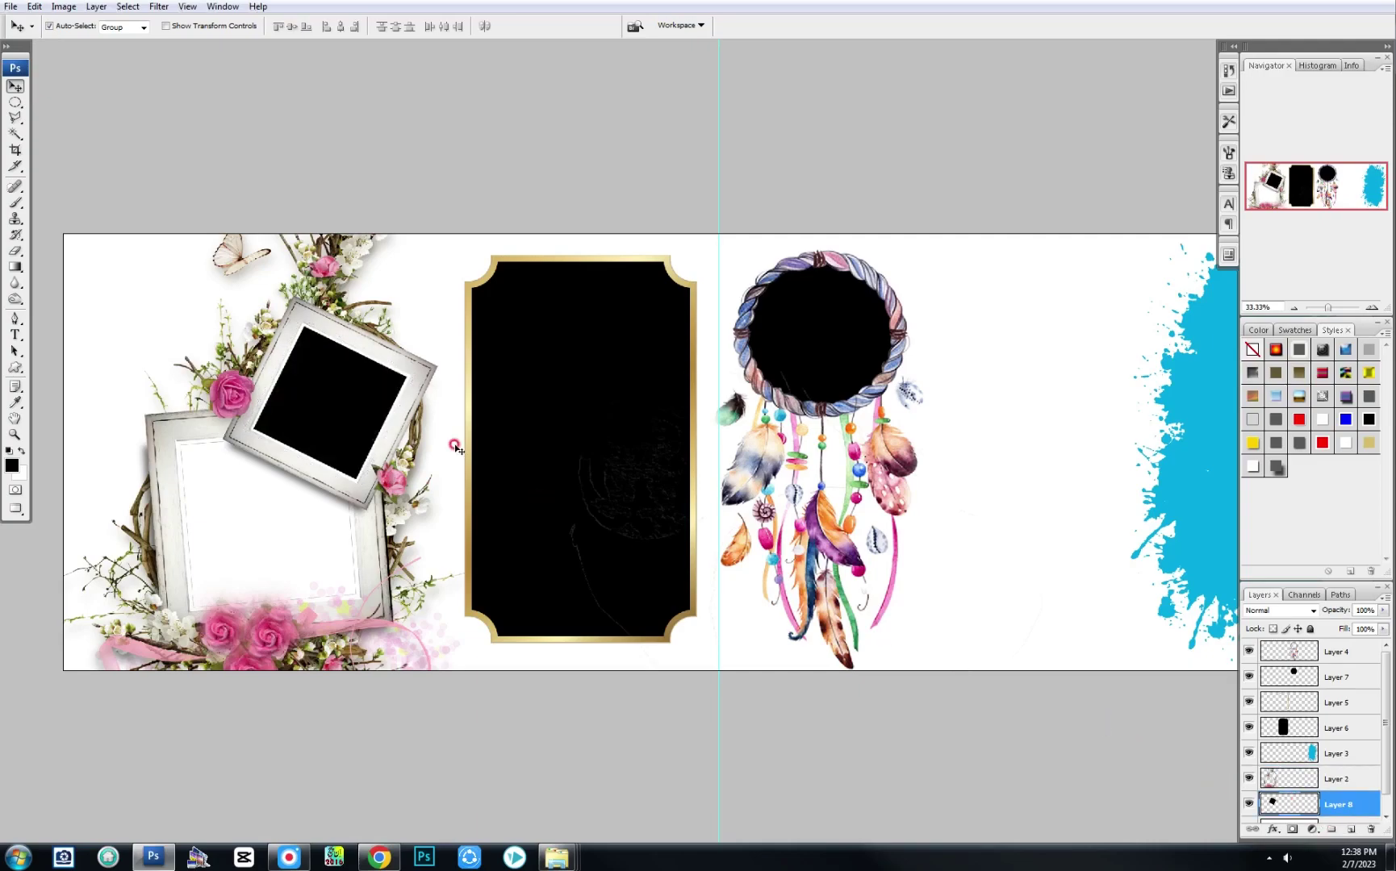
drag(360, 417, 302, 535)
key(ctrl+t)
mouse_move(375, 484)
mouse_down()
mouse_move(341, 444)
mouse_move(338, 359)
mouse_up()
key(Return)
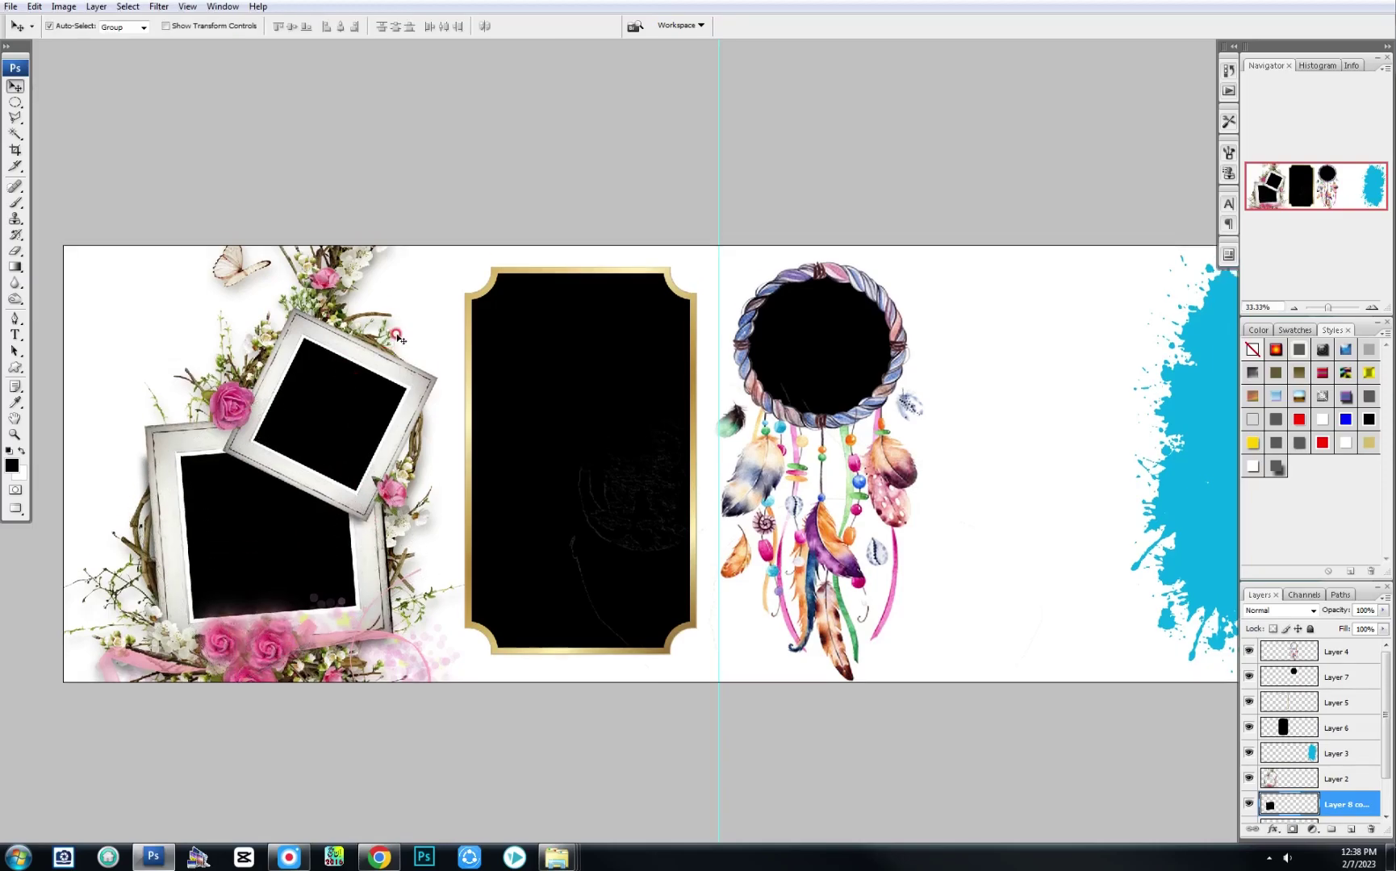
key(ctrl+minus)
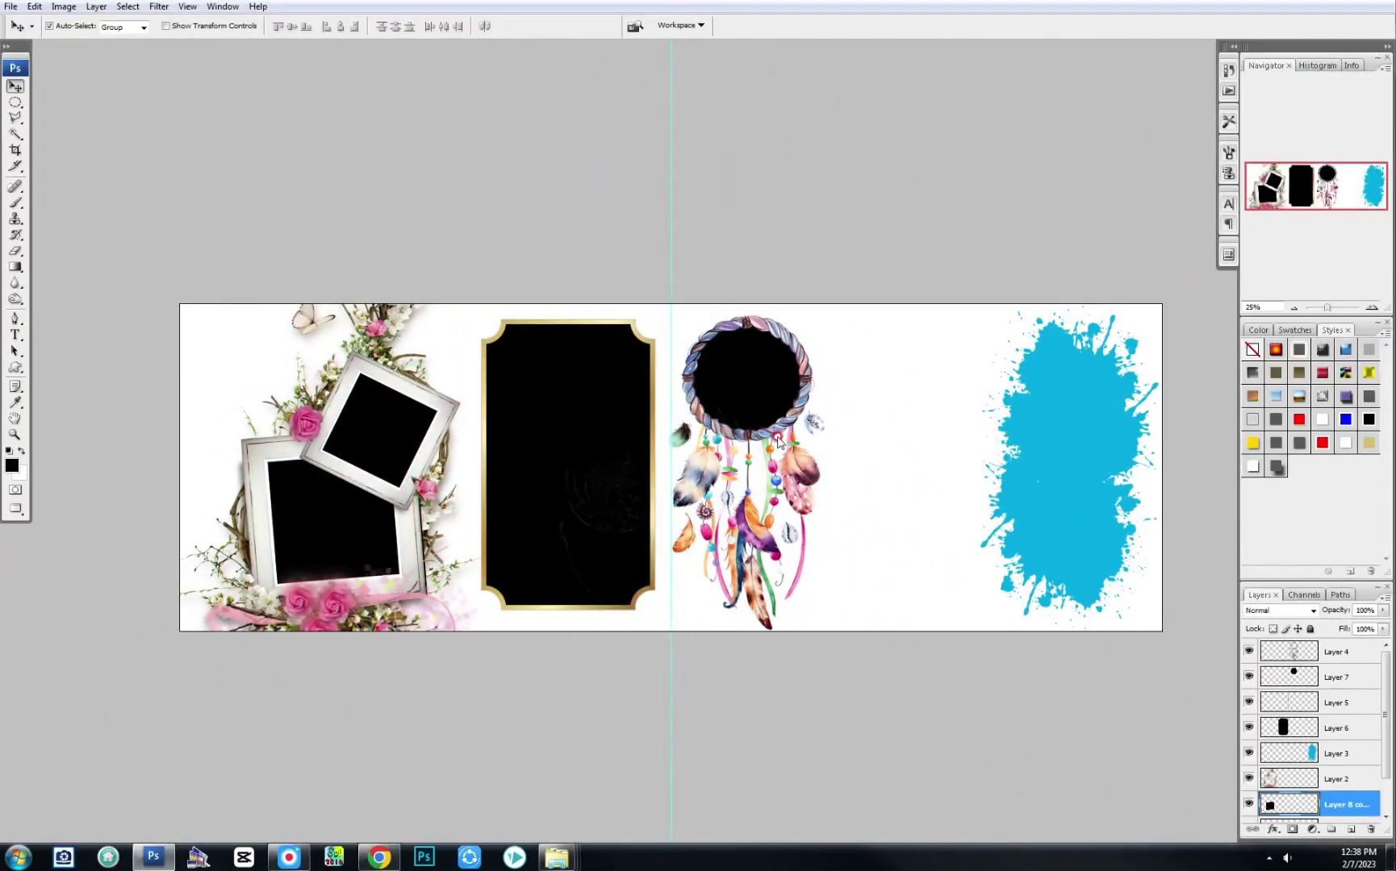
key(ctrl+Tab)
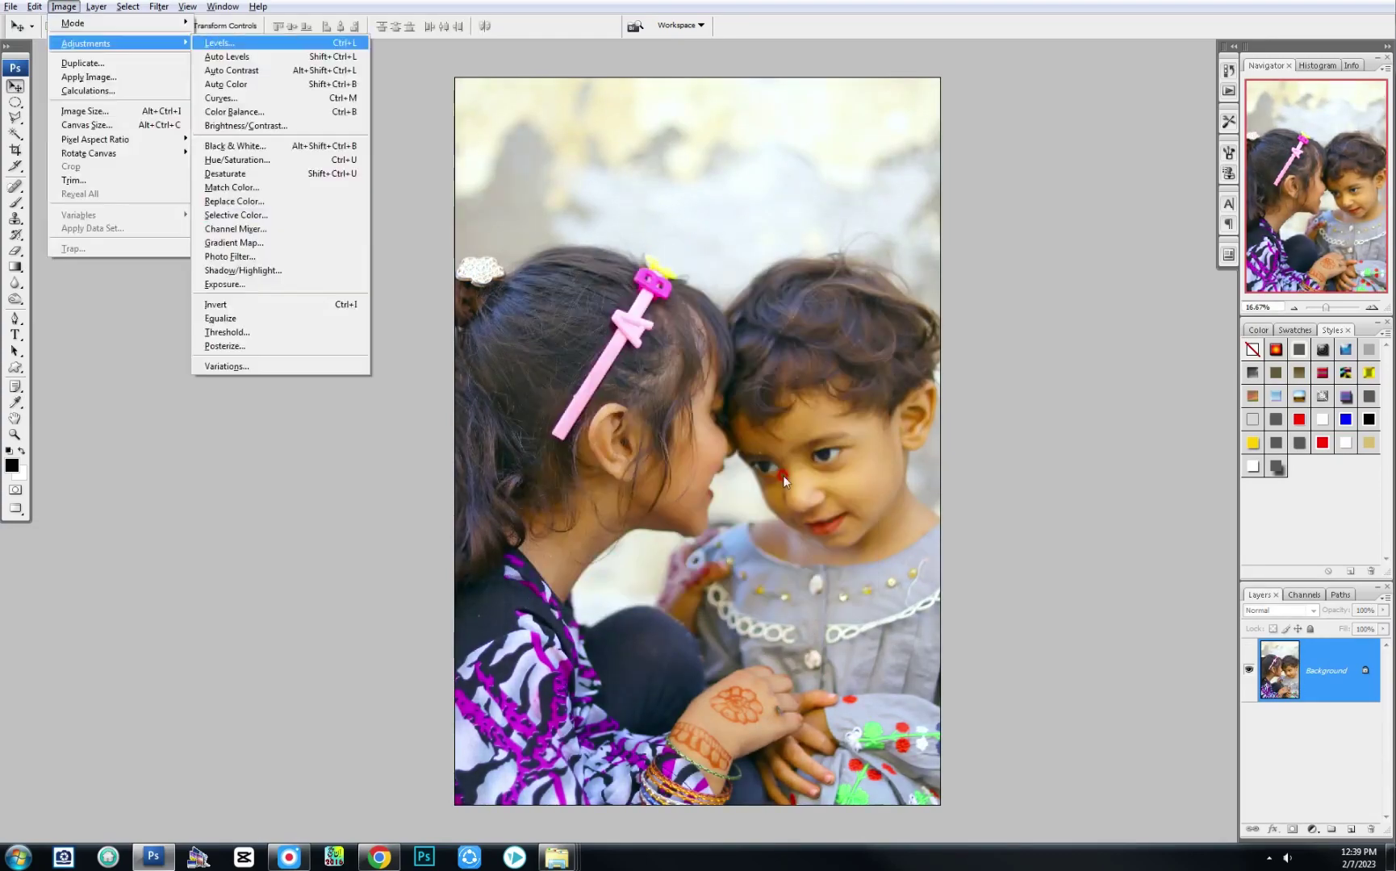
Step: Apply the Imagenomic Portraiture filter to the children's photo, then close it without saving
key(Return)
key(Return)
click(128, 10)
mouse_move(183, 393)
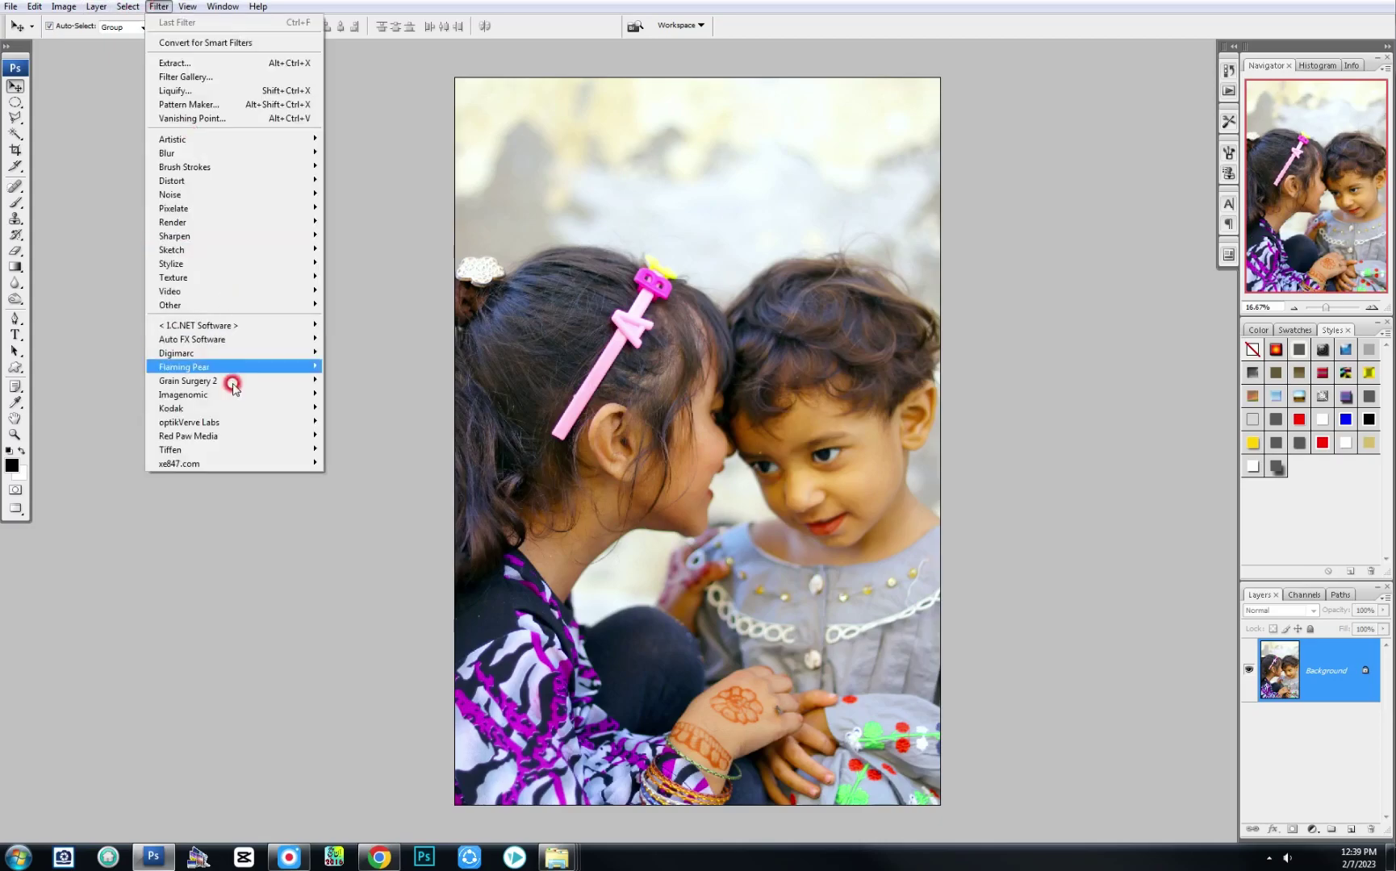
click(334, 406)
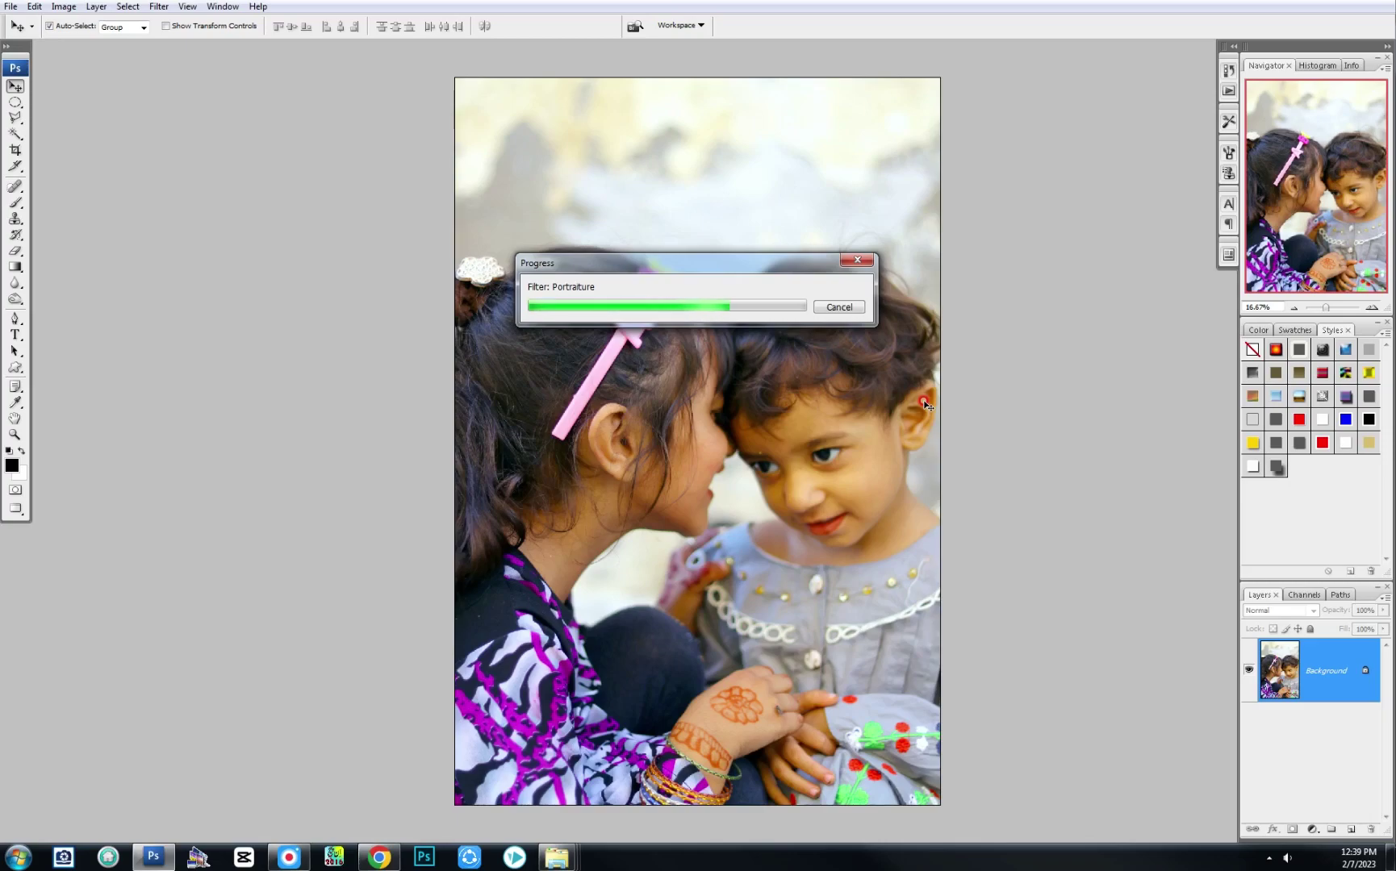
key(ctrl+w)
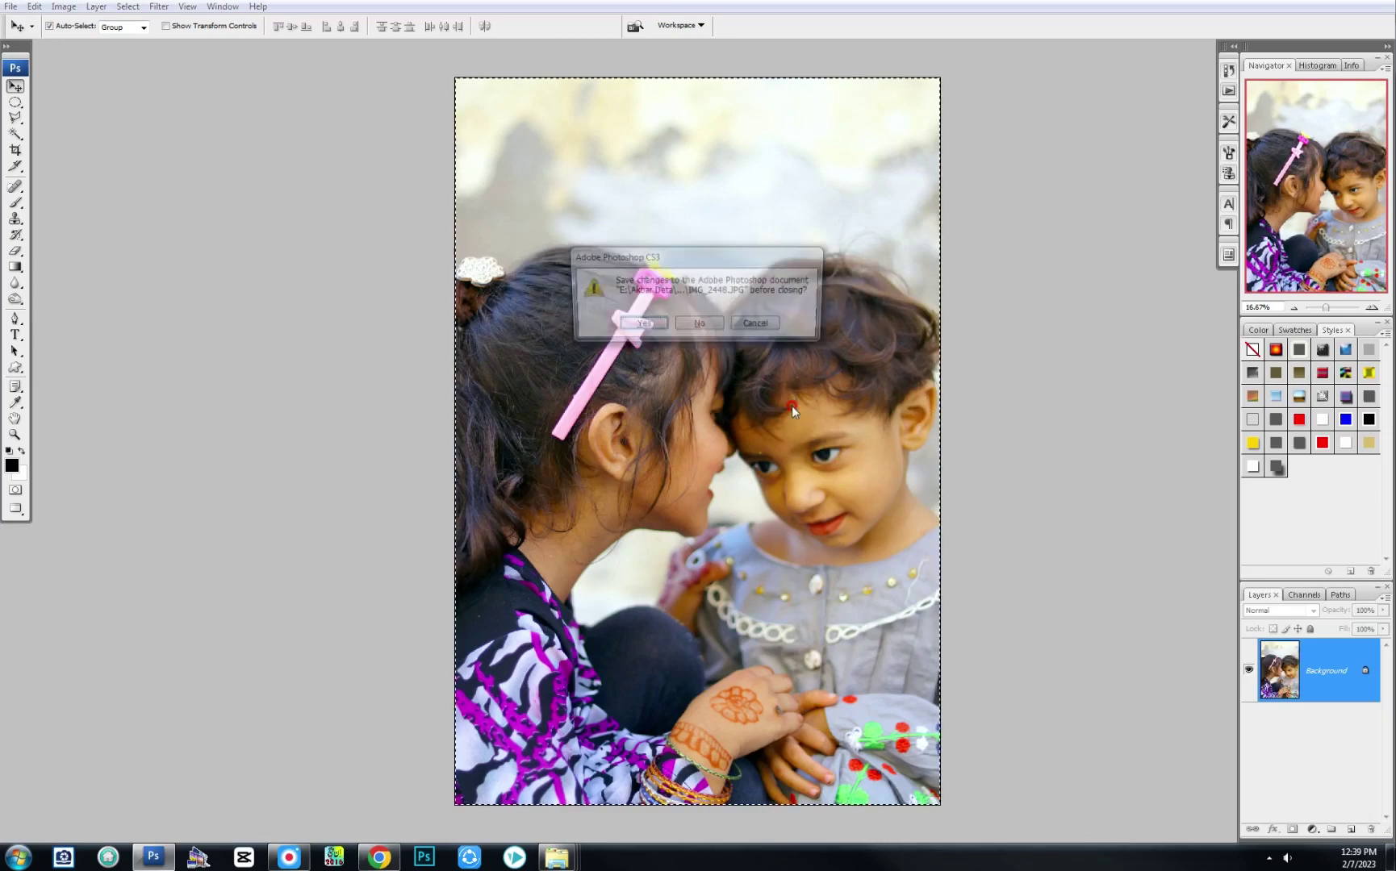
click(687, 325)
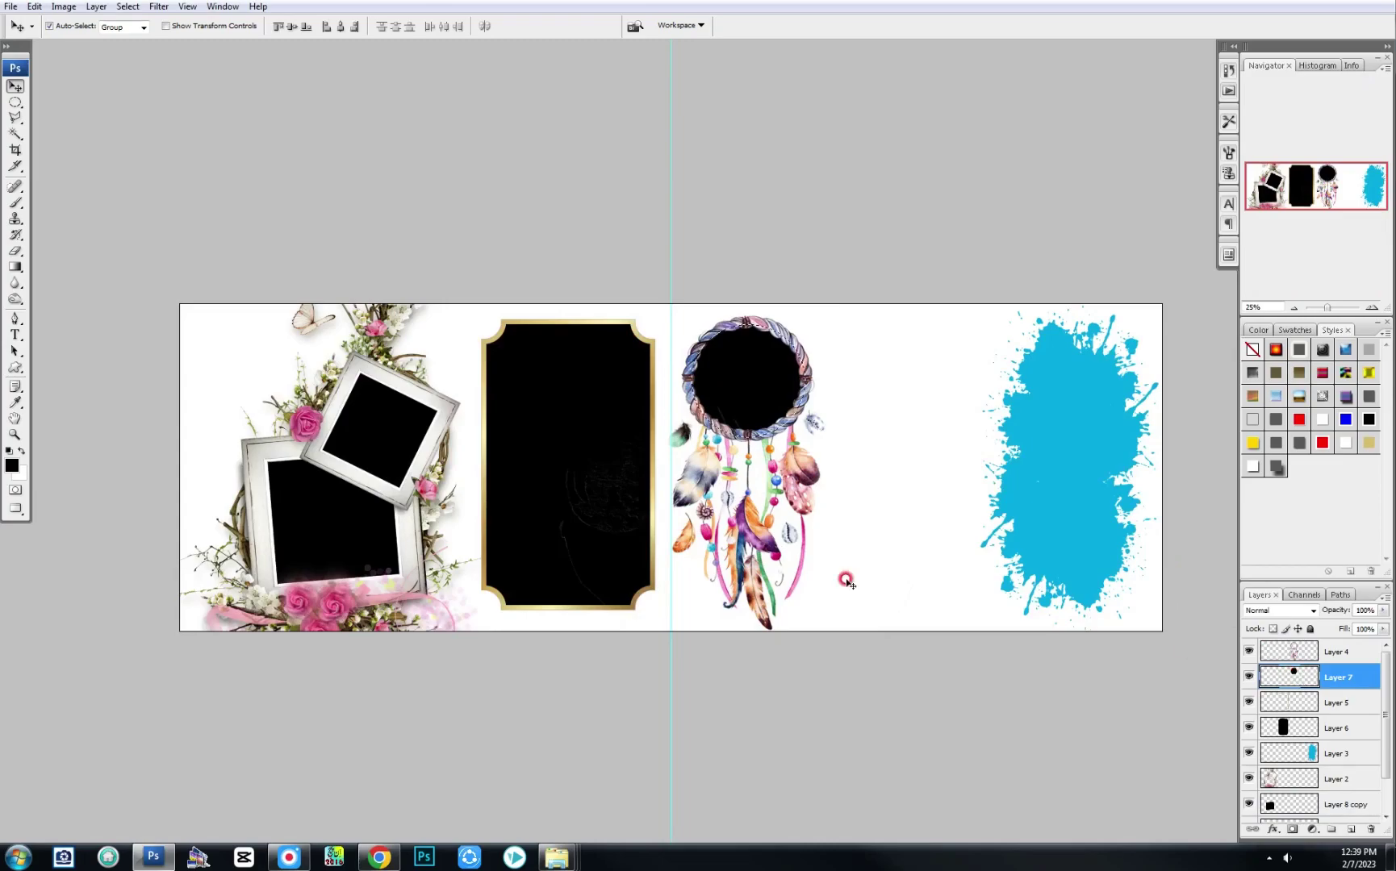
Step: Paste the children's photo into the album as a trial, then discard that placement
key(ctrl+shift+v)
key(ctrl+t)
drag(1112, 301, 836, 718)
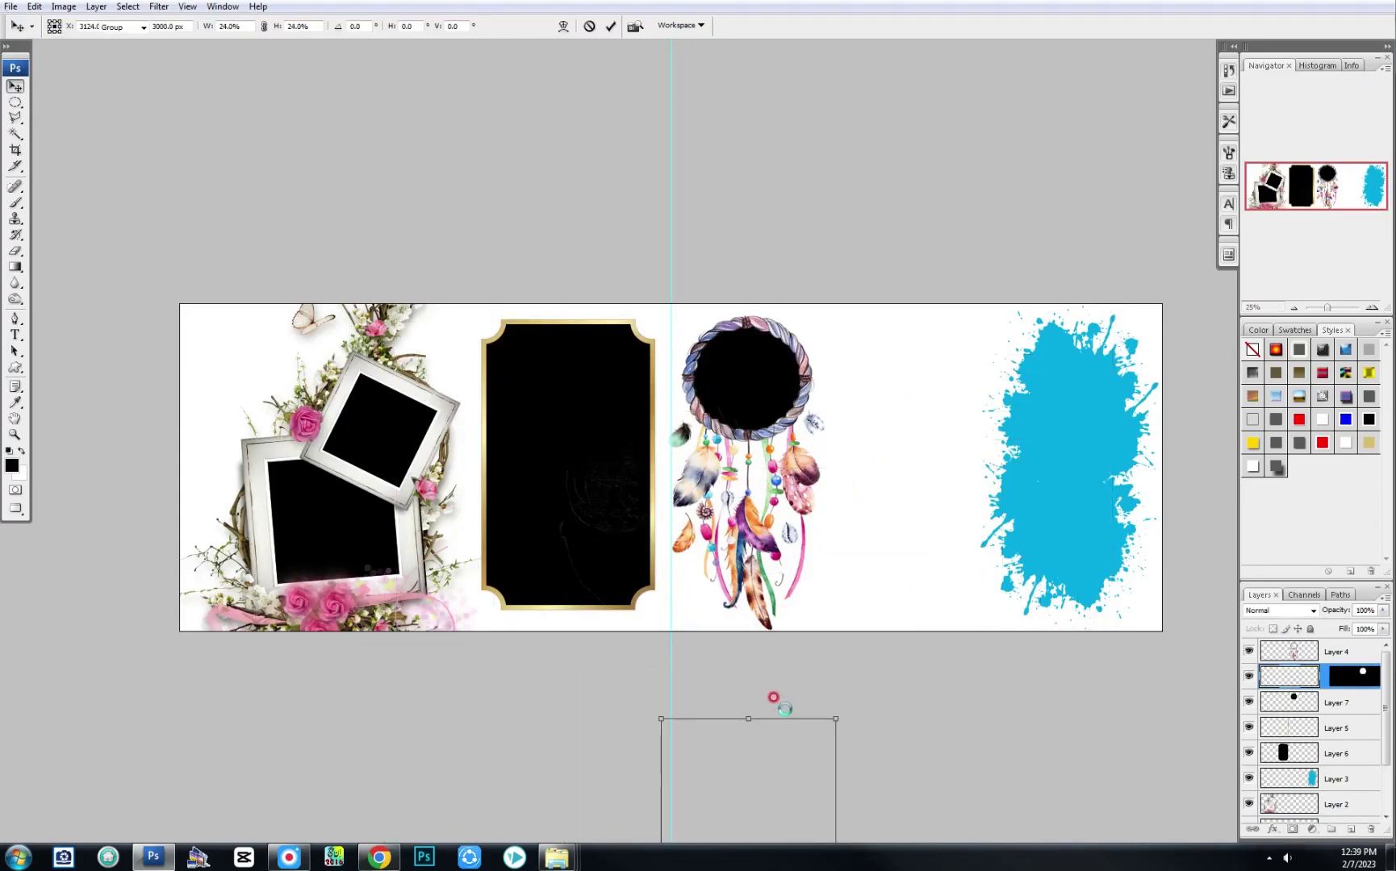
key(Escape)
key(ctrl+z)
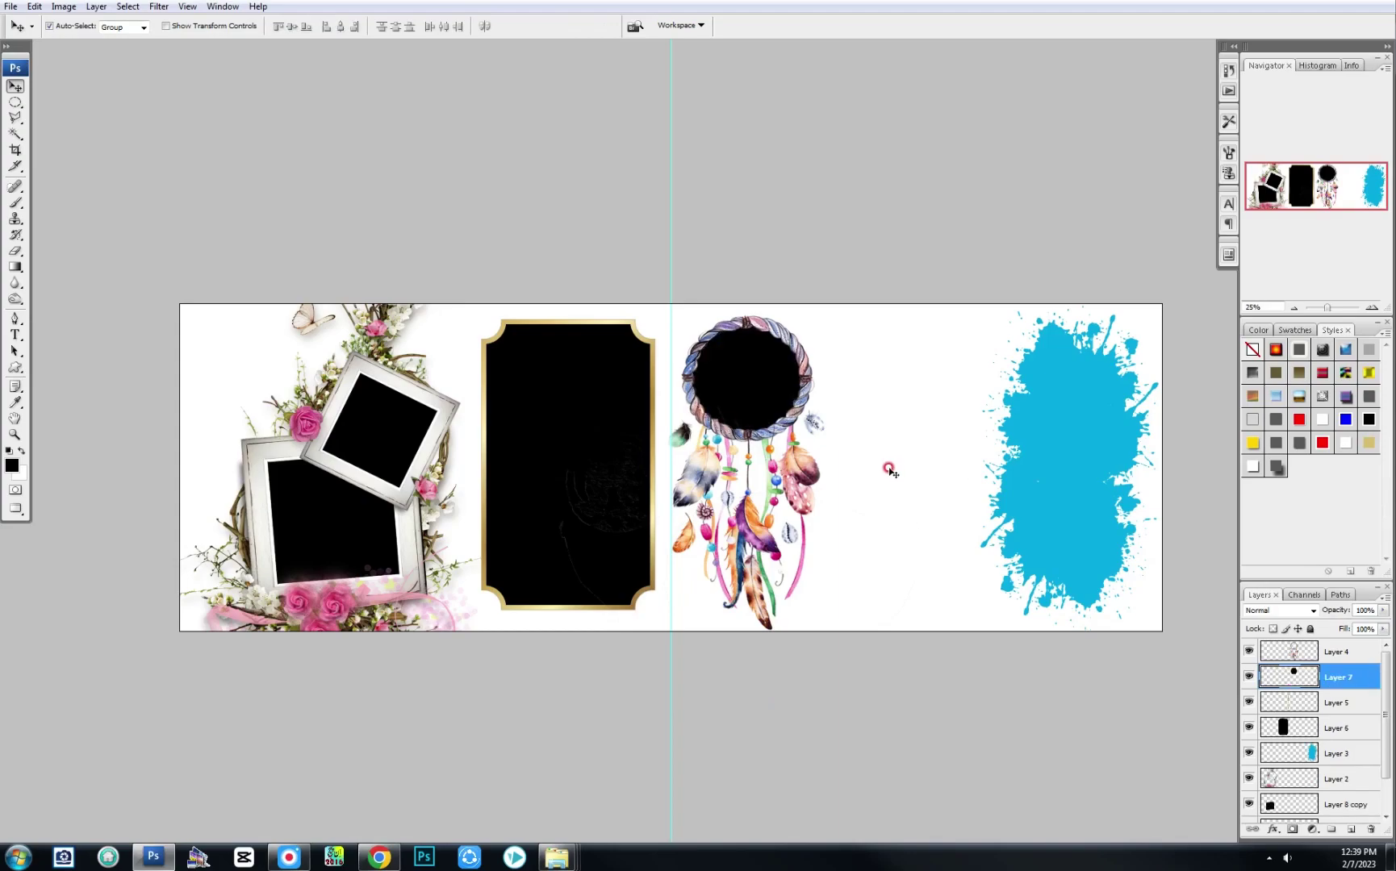
Step: Paste the children's photo into an oval between the dreamcatcher and splash, on the bottom layer
key(m)
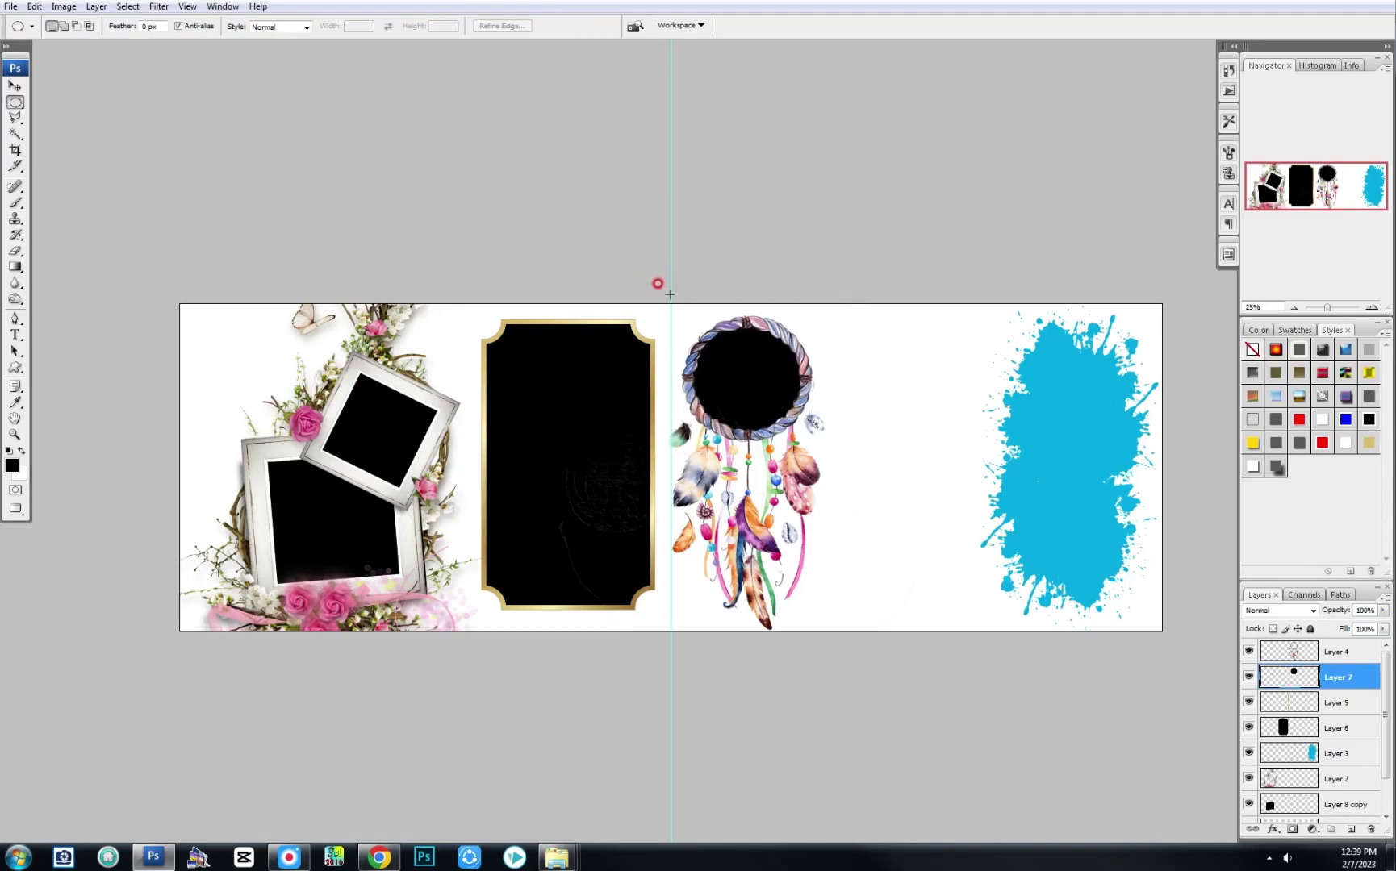
drag(670, 294, 990, 628)
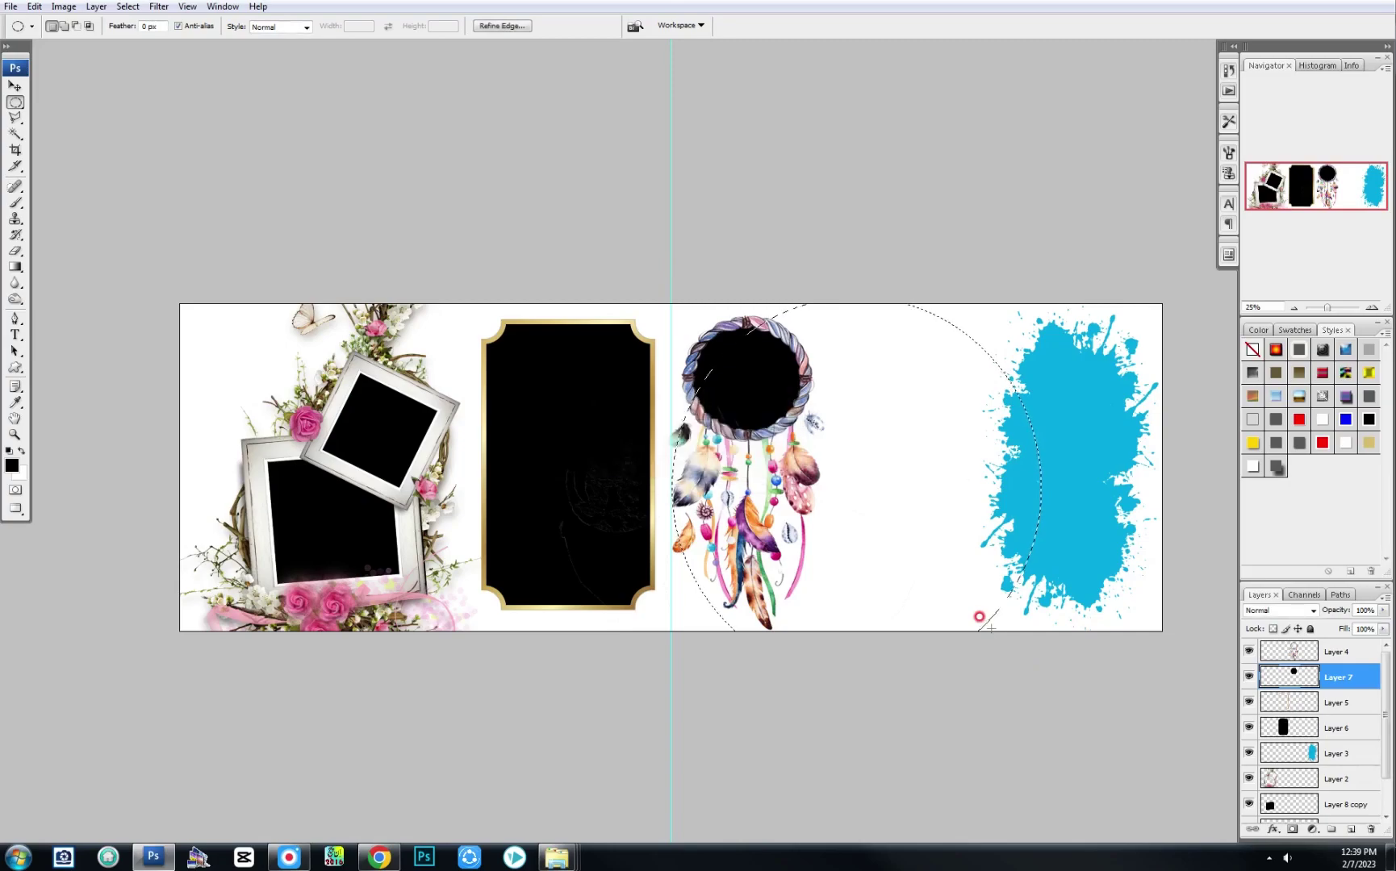
scroll(1307, 767, down, 2)
click(1290, 807)
key(ctrl+shift+v)
key(ctrl+t)
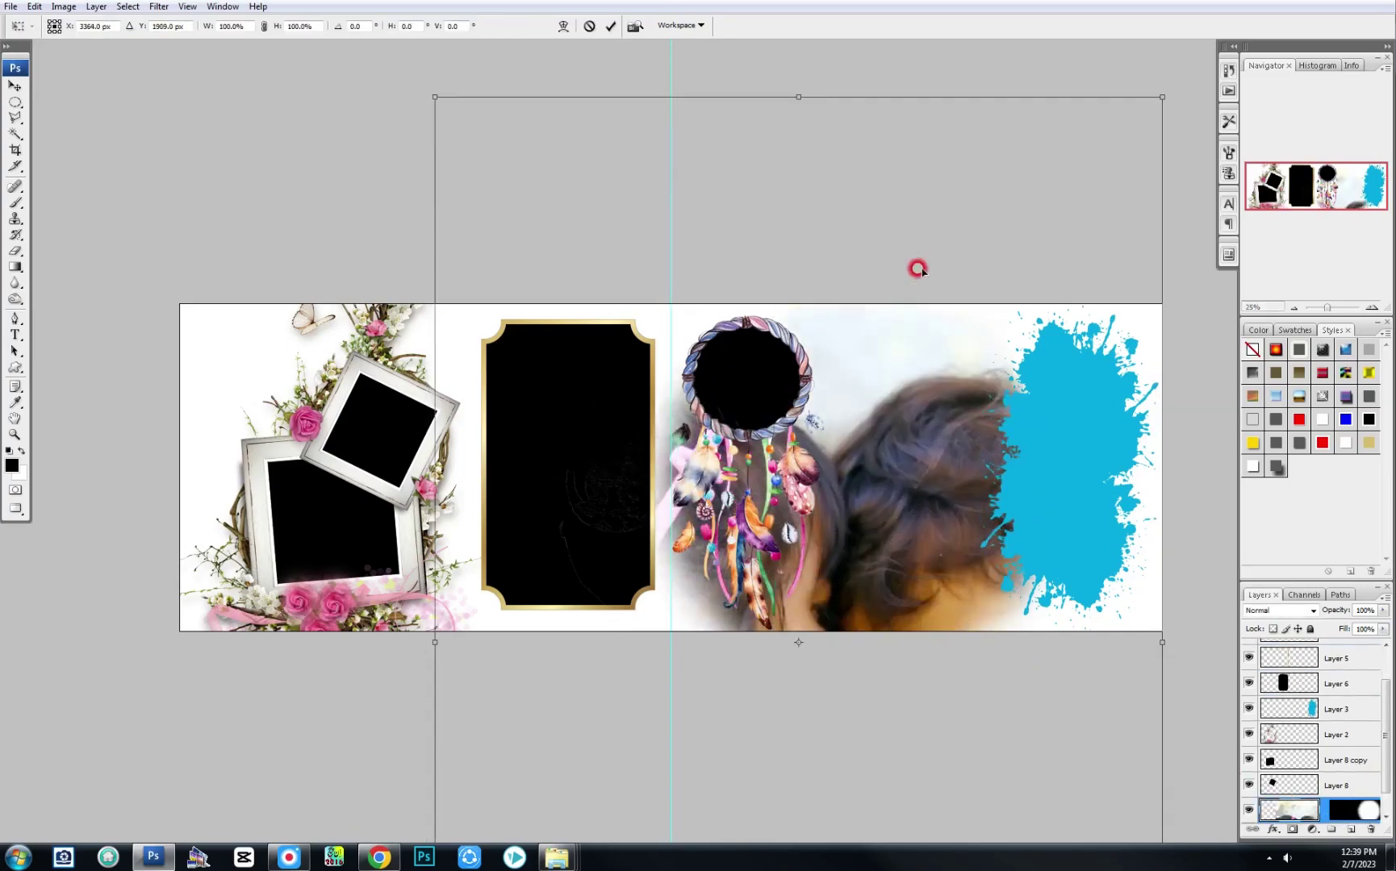
Step: Enlarge and reposition the children's photo within the oval, then fade it to 50% opacity
mouse_move(918, 268)
mouse_down()
mouse_move(1150, 56)
mouse_move(1026, 353)
mouse_move(1073, 323)
mouse_up()
drag(1043, 196, 1085, 137)
drag(991, 305, 969, 312)
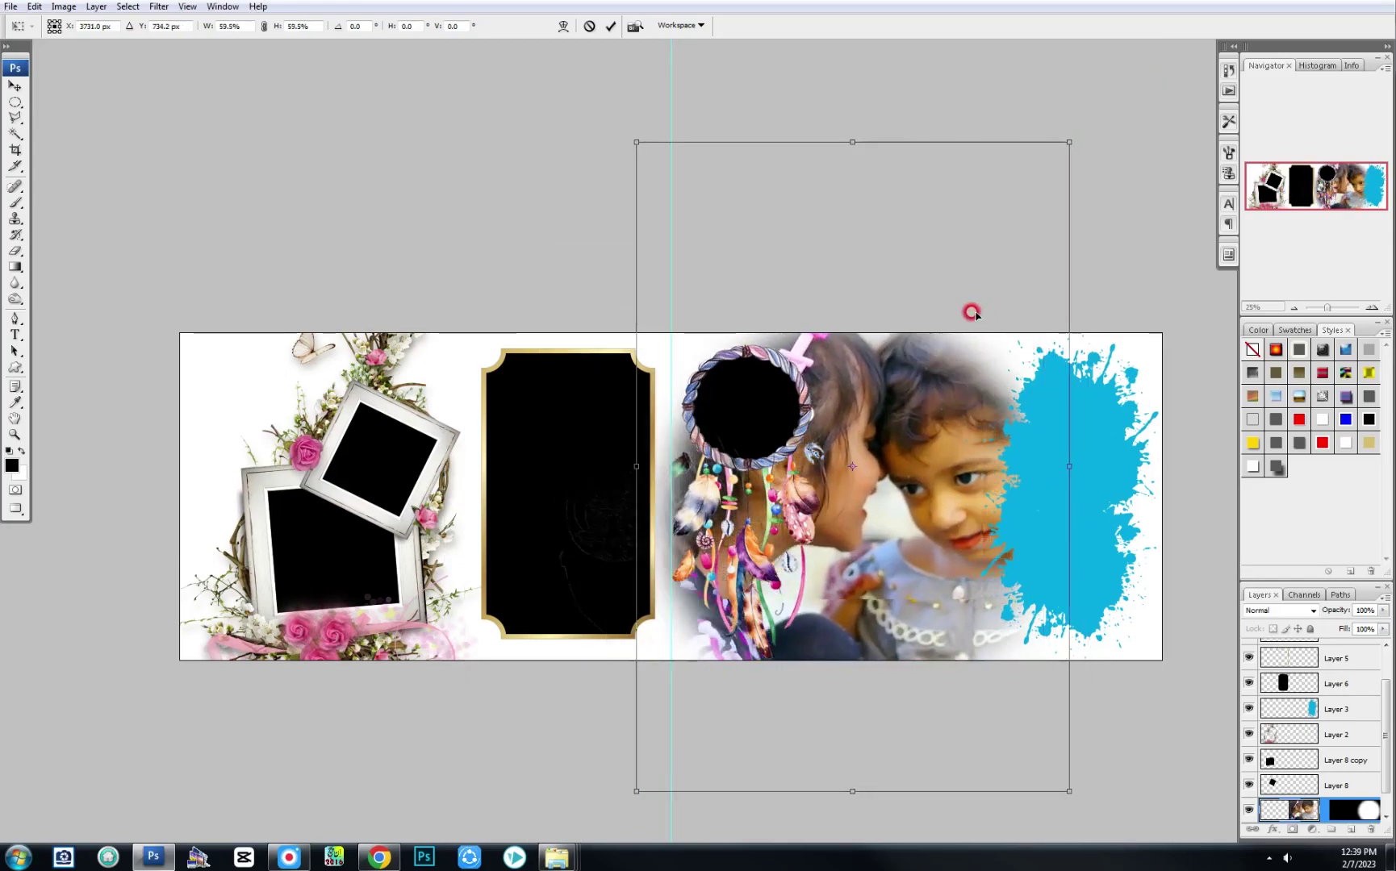
key(Return)
key(5)
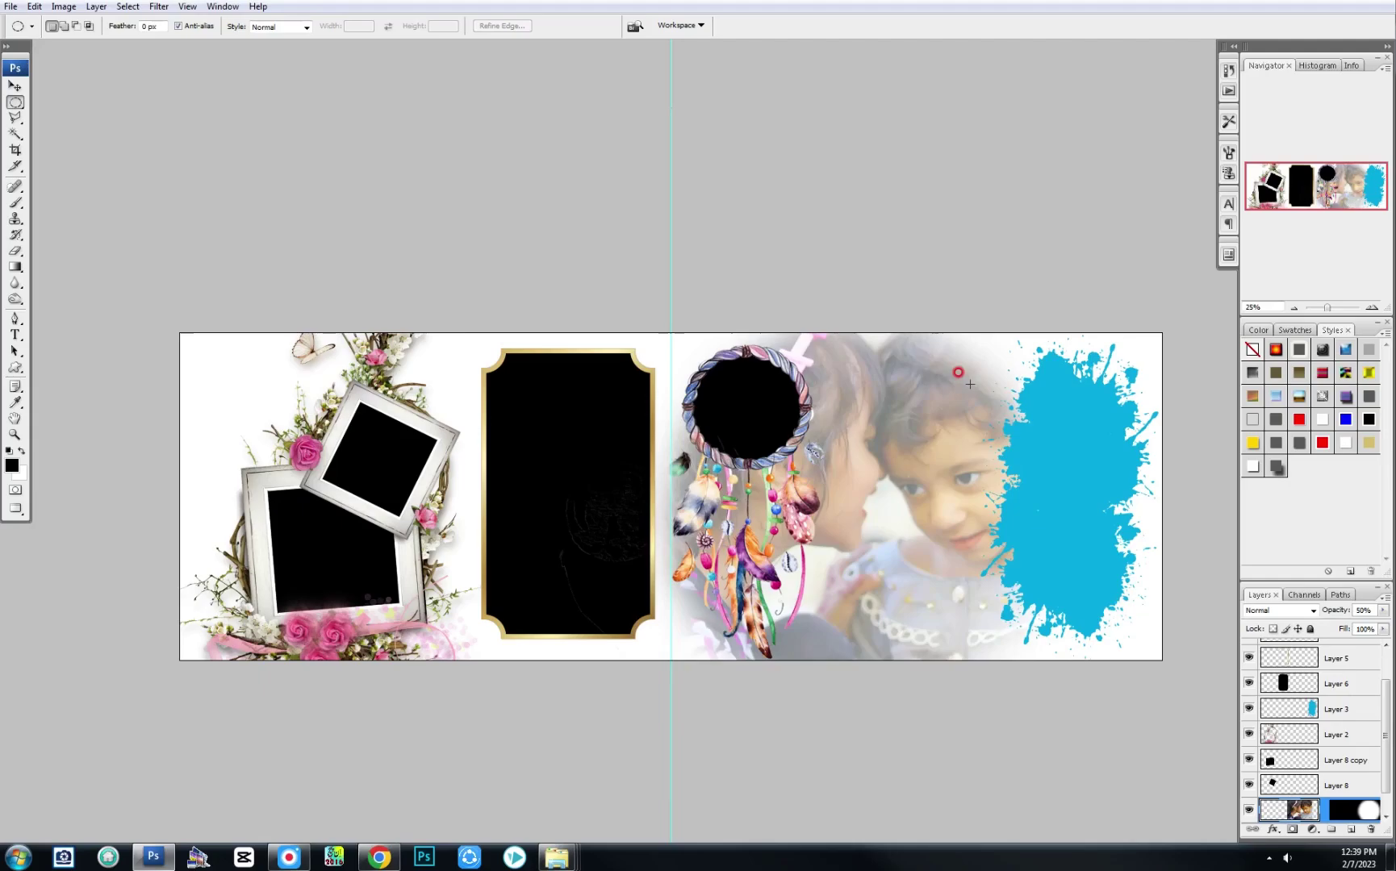
key(v)
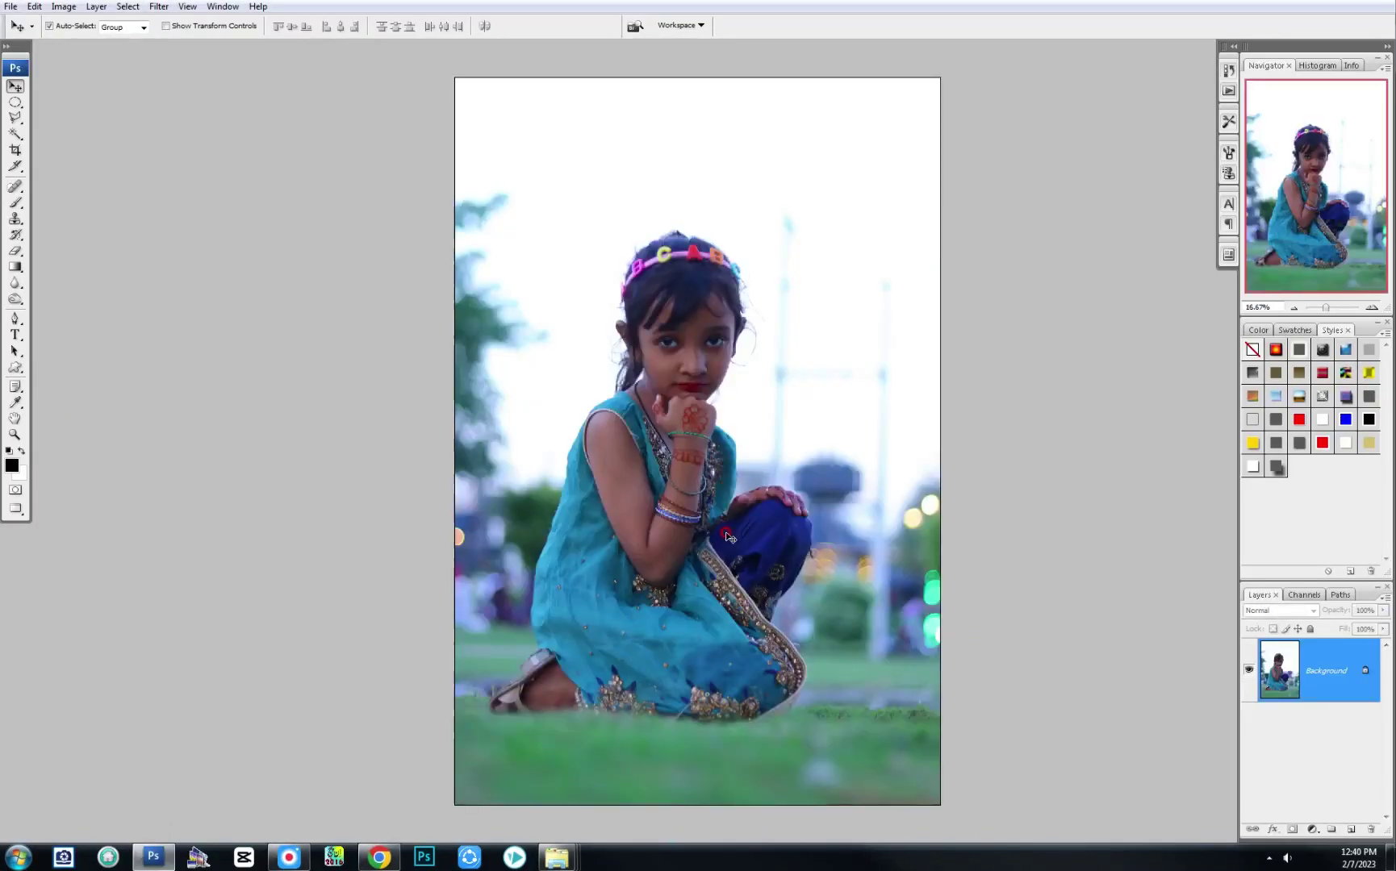
Step: Copy the whole kneeling-girl photo and close it without saving
key(ctrl+a)
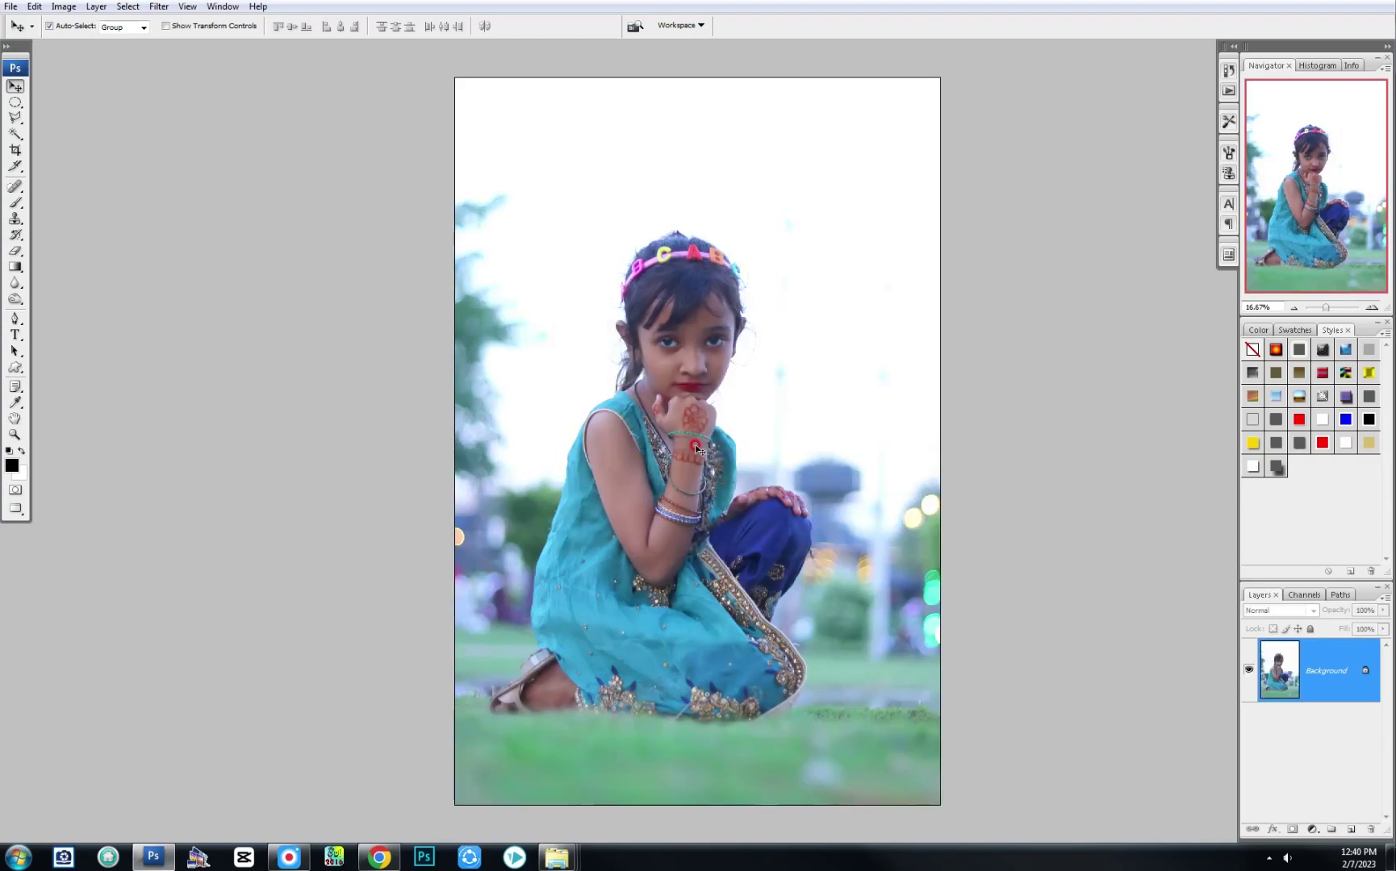
key(ctrl+w)
click(704, 320)
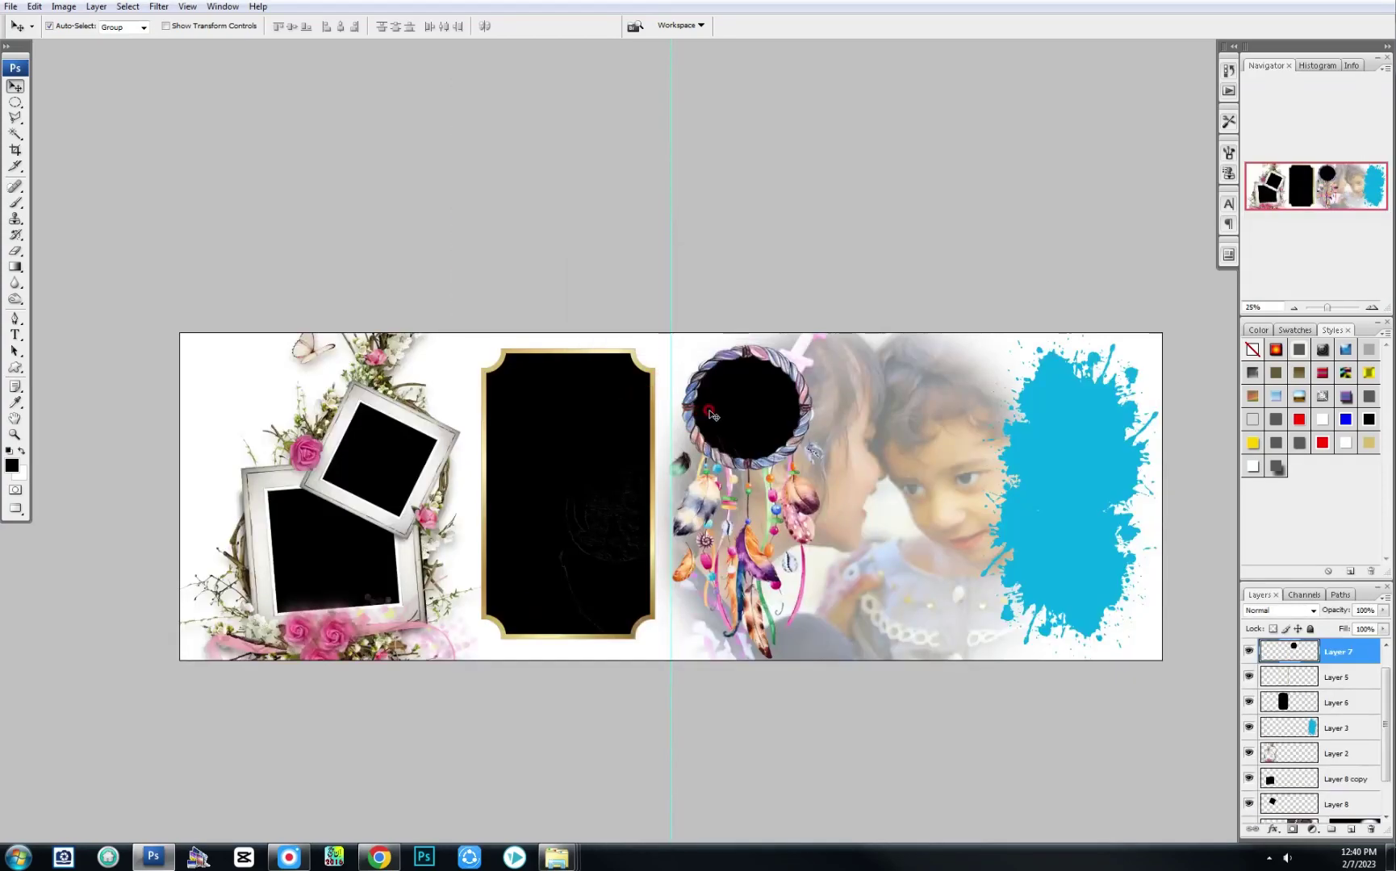
Step: Paste the photo into the dreamcatcher's black circle, moved up and shrunk to fit the ring
ctrl+click(1275, 647)
key(ctrl+shift+v)
key(ctrl+t)
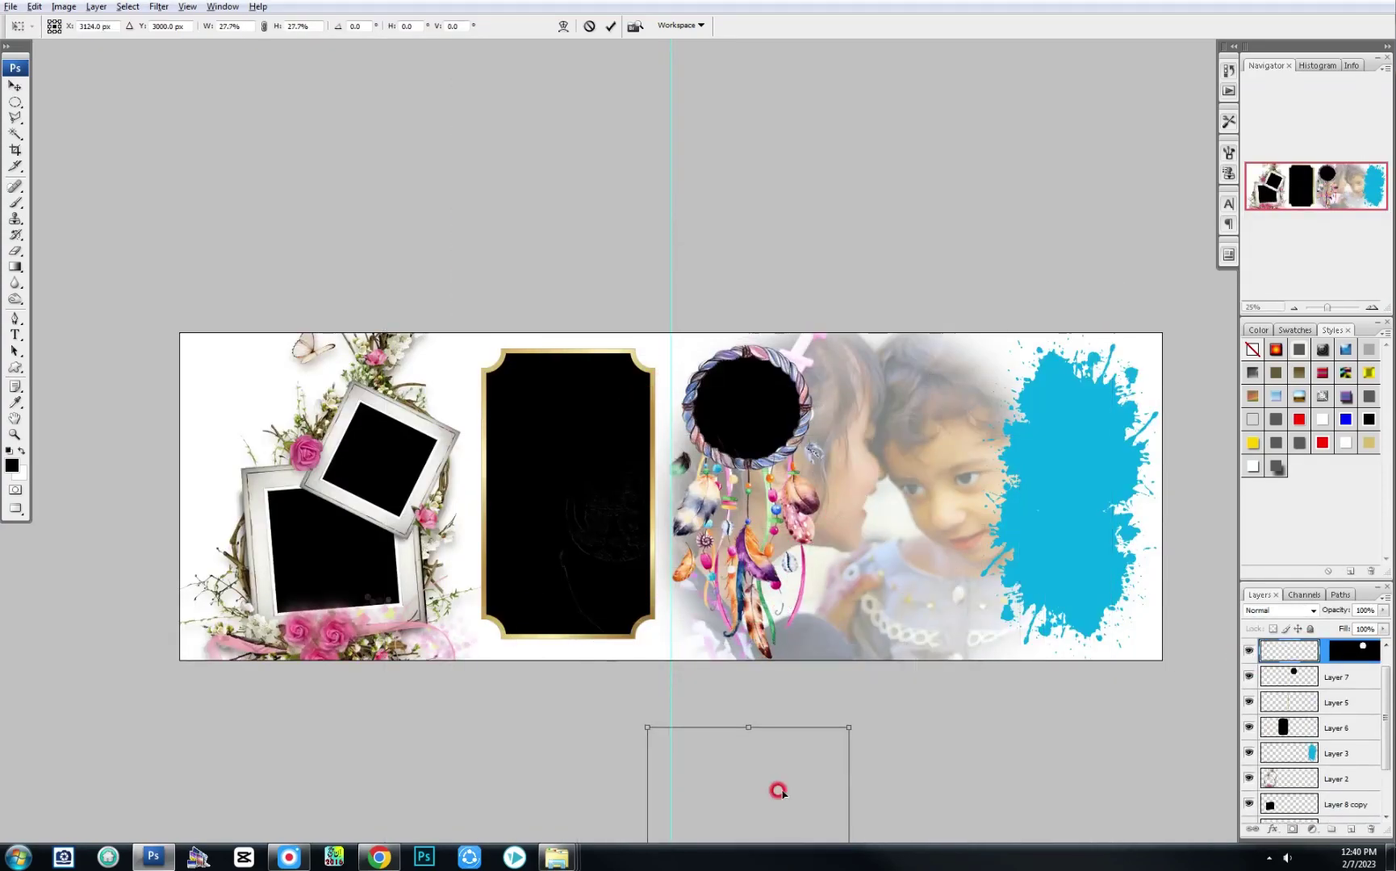
drag(778, 791, 778, 353)
drag(835, 305, 809, 410)
key(Return)
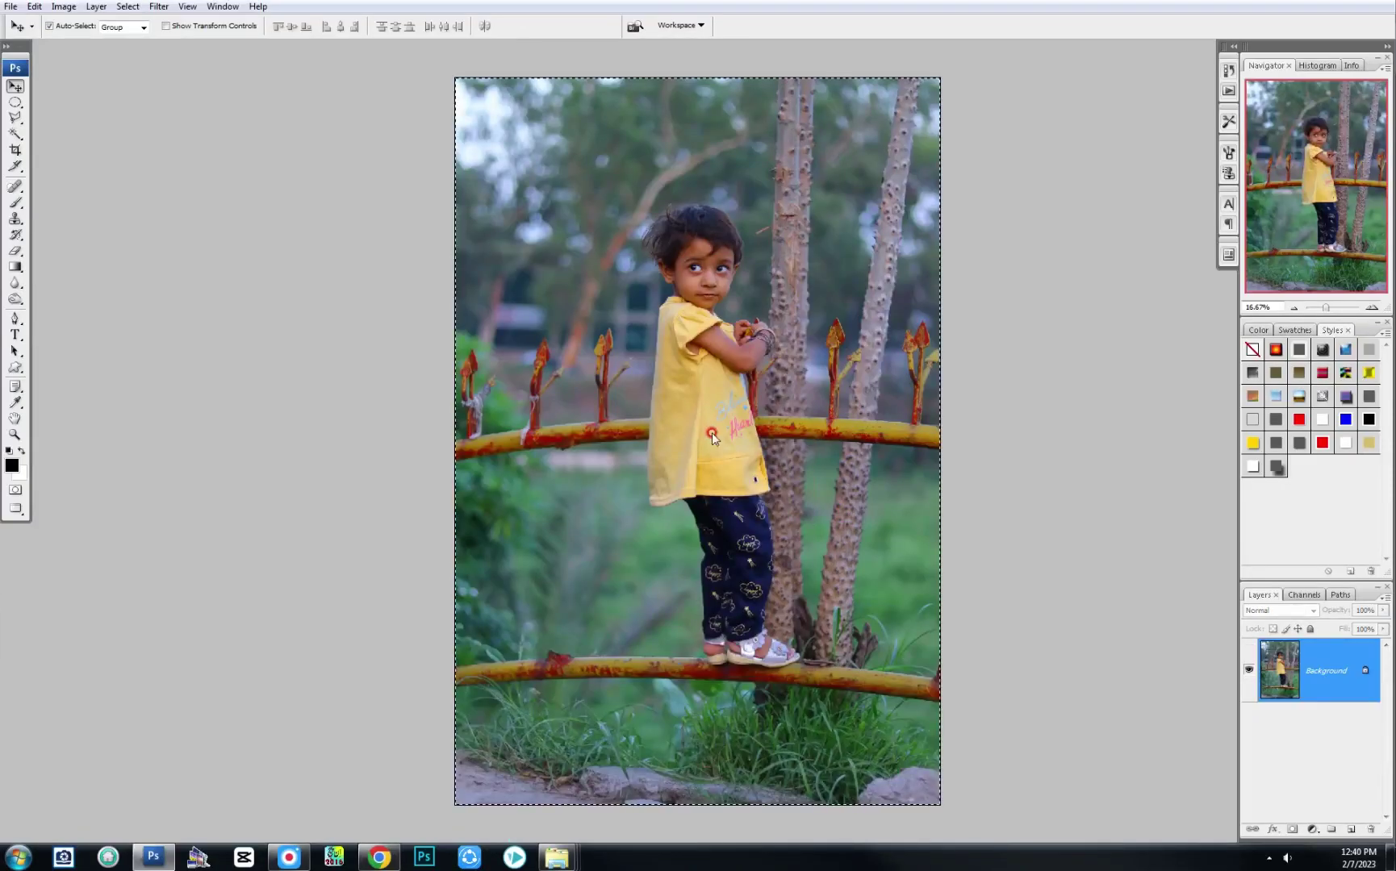
Step: Paste the girl-in-yellow photo into the blue splash shape, scaled to about 34.5% over it
click(909, 462)
key(ctrl+shift+v)
key(ctrl+t)
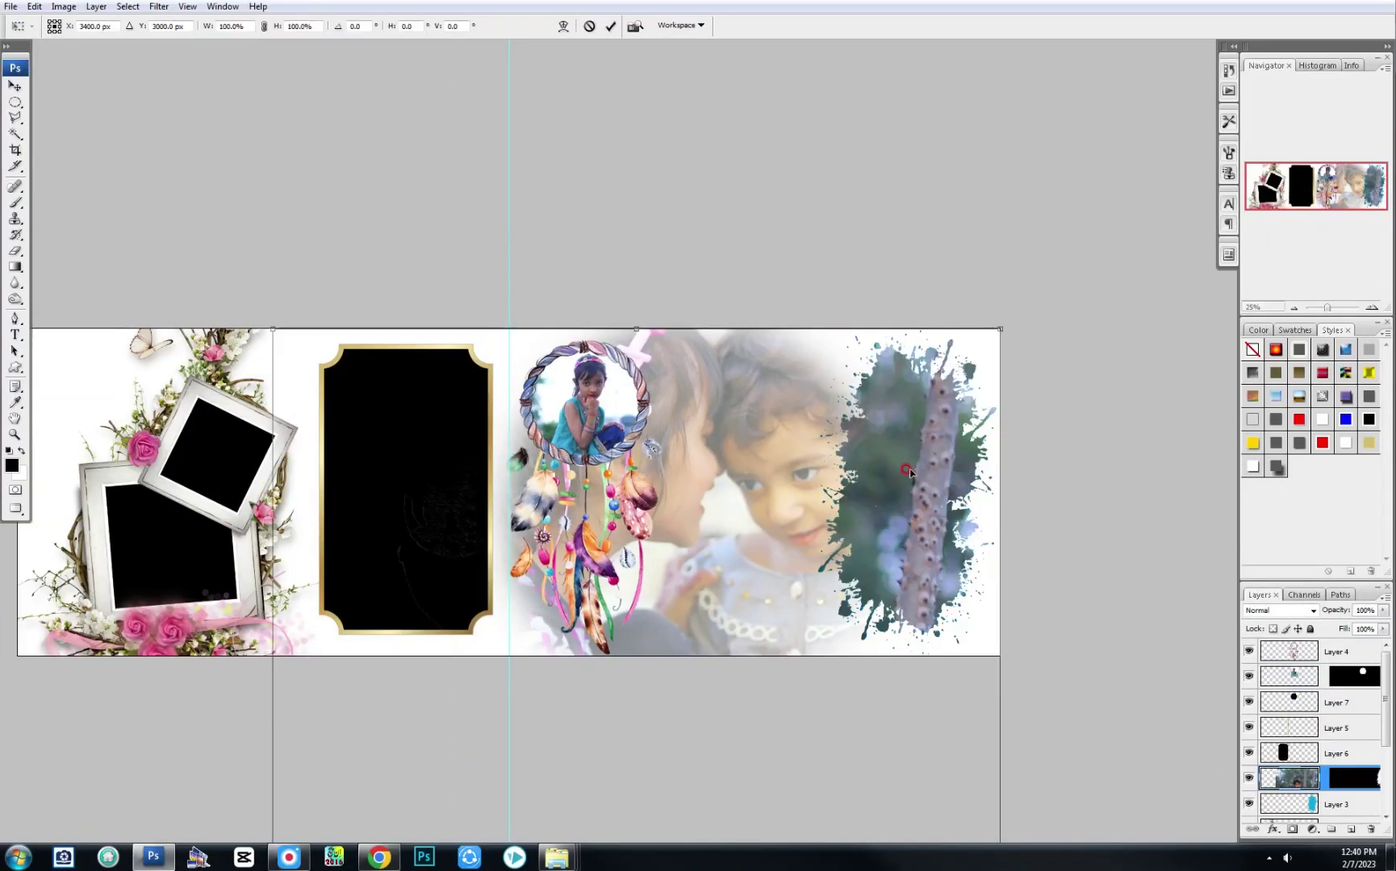
drag(910, 472, 1157, 281)
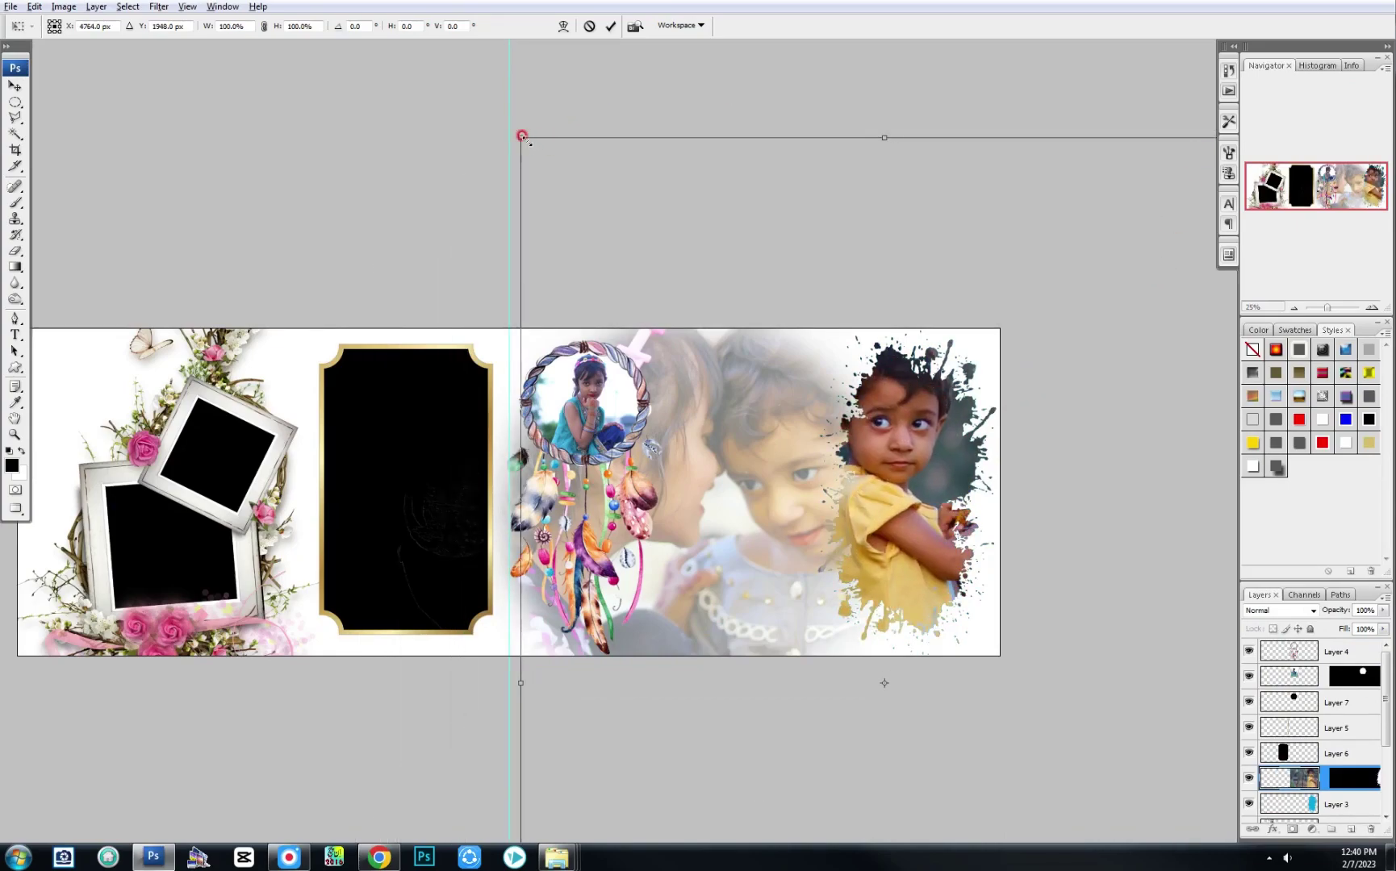
drag(522, 136, 765, 313)
mouse_move(907, 407)
mouse_down()
mouse_move(894, 392)
mouse_move(891, 407)
mouse_up()
key(Return)
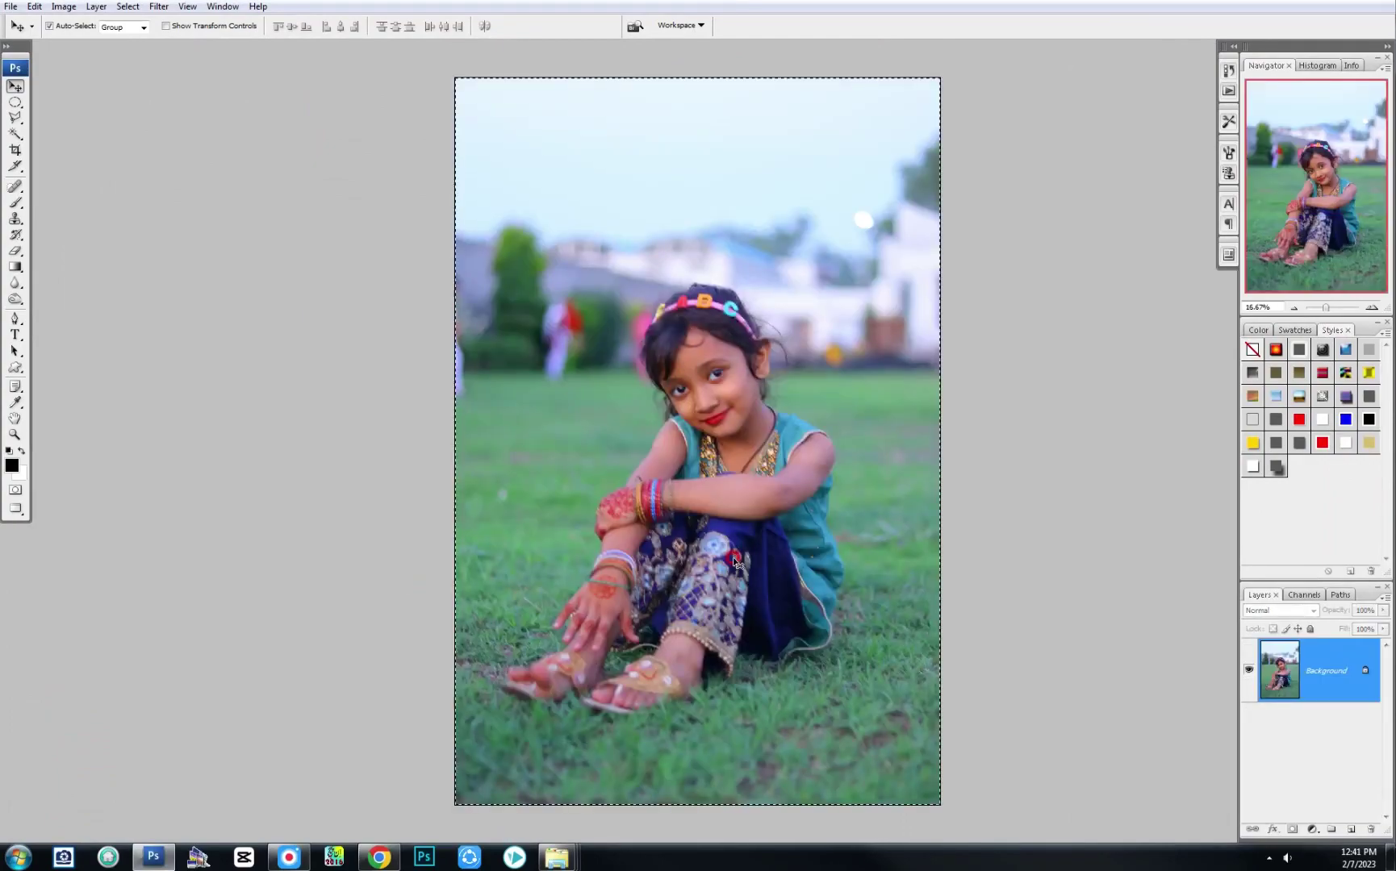
Step: Paste the sitting girl's photo into the gold frame at about 34.5%, then bring up the yellow-shirt portrait
key(ctrl+Tab)
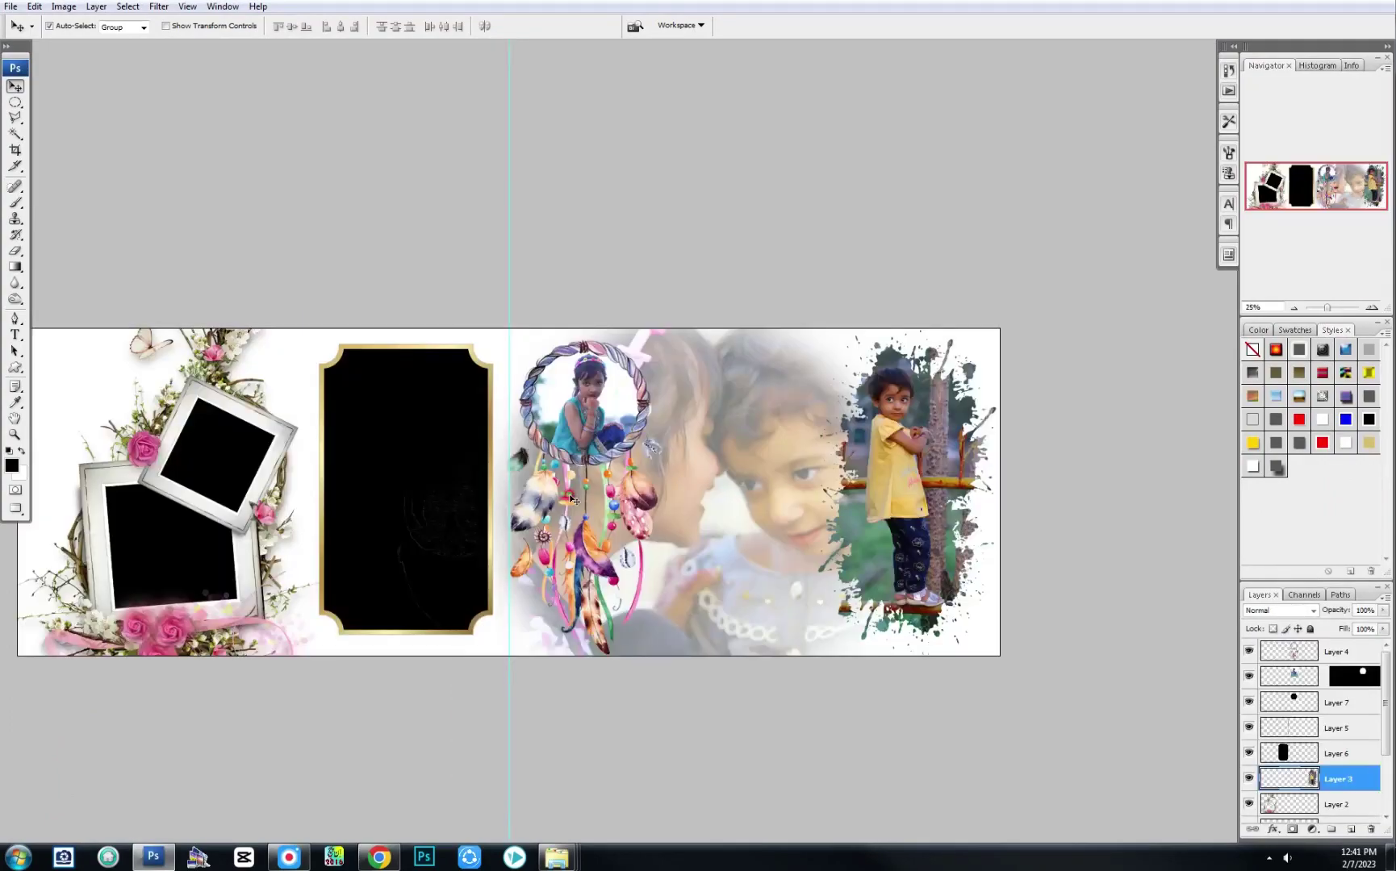
ctrl+click(1288, 754)
key(ctrl+shift+v)
key(ctrl+t)
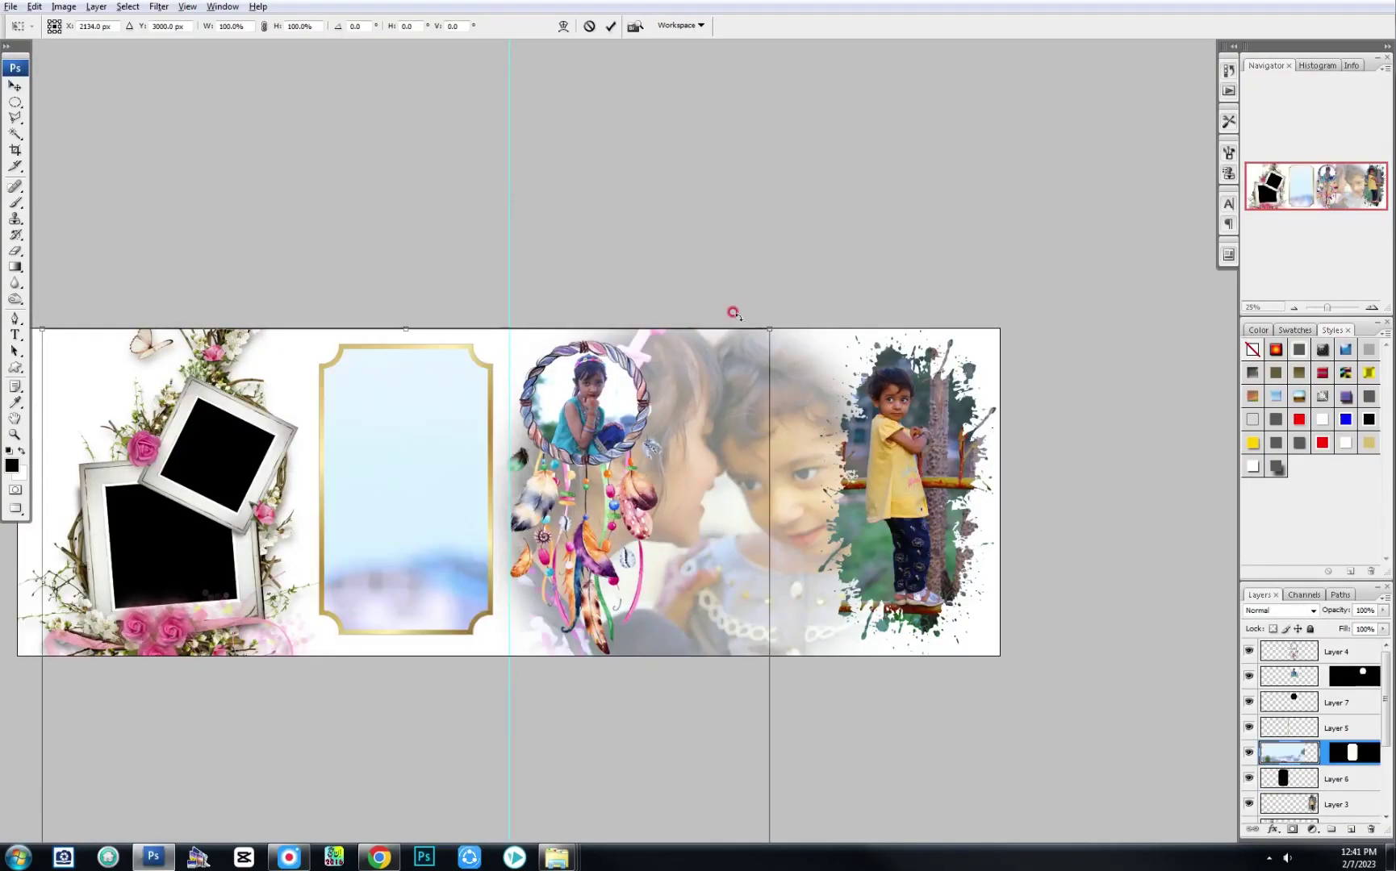
drag(705, 364, 474, 634)
drag(452, 710, 440, 306)
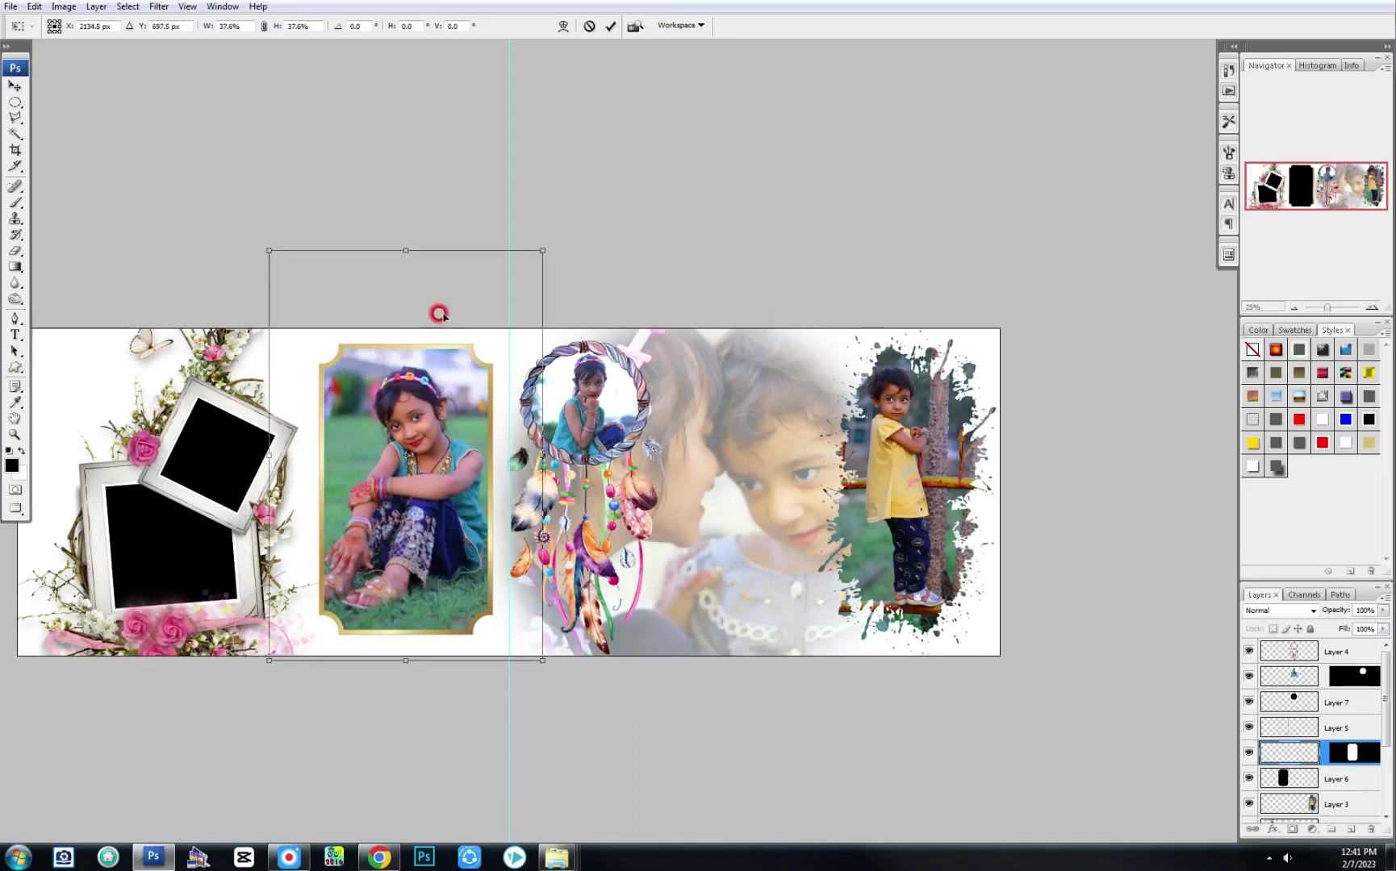
drag(542, 246, 463, 346)
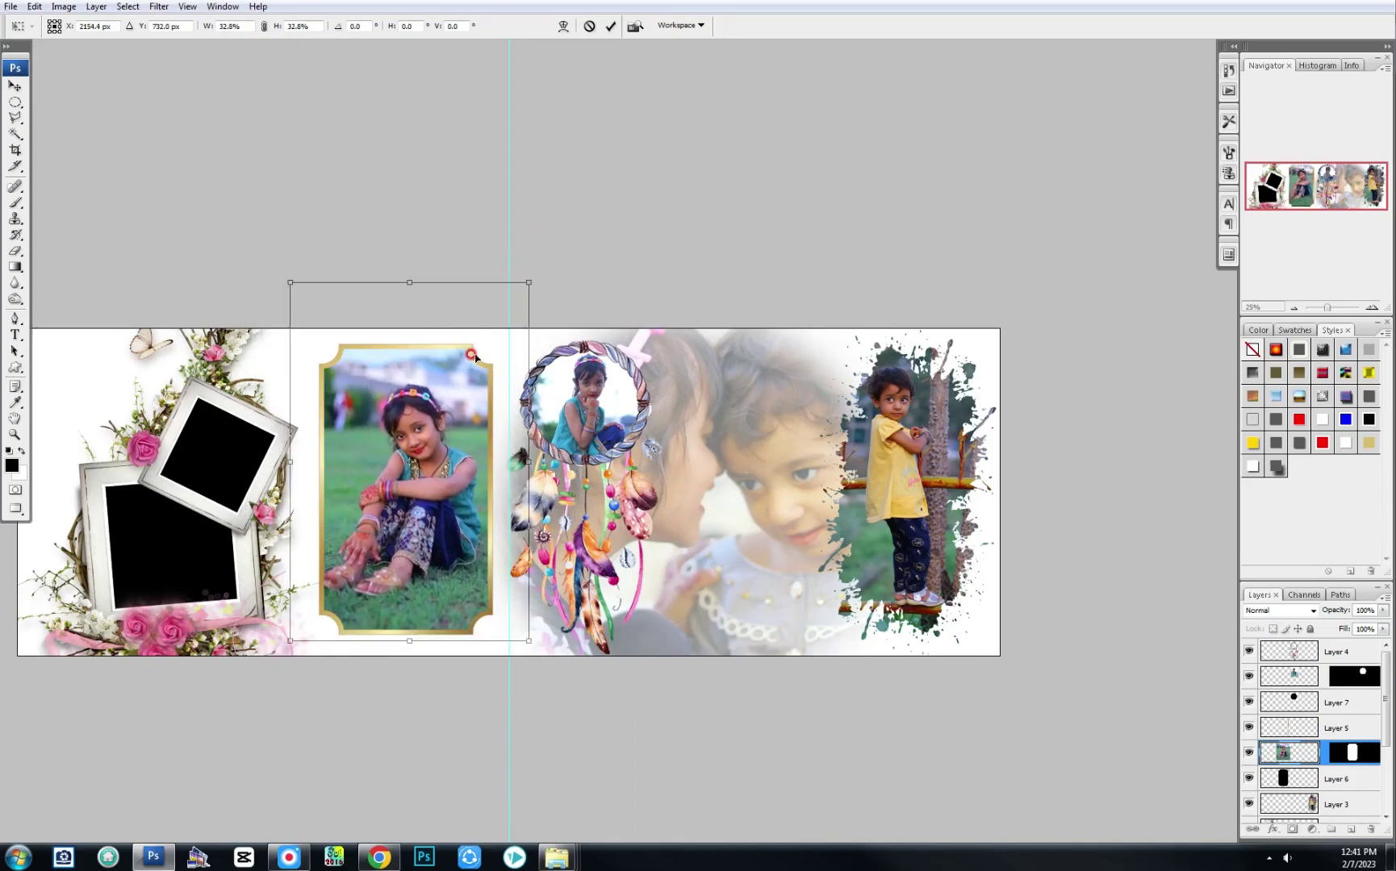
key(Return)
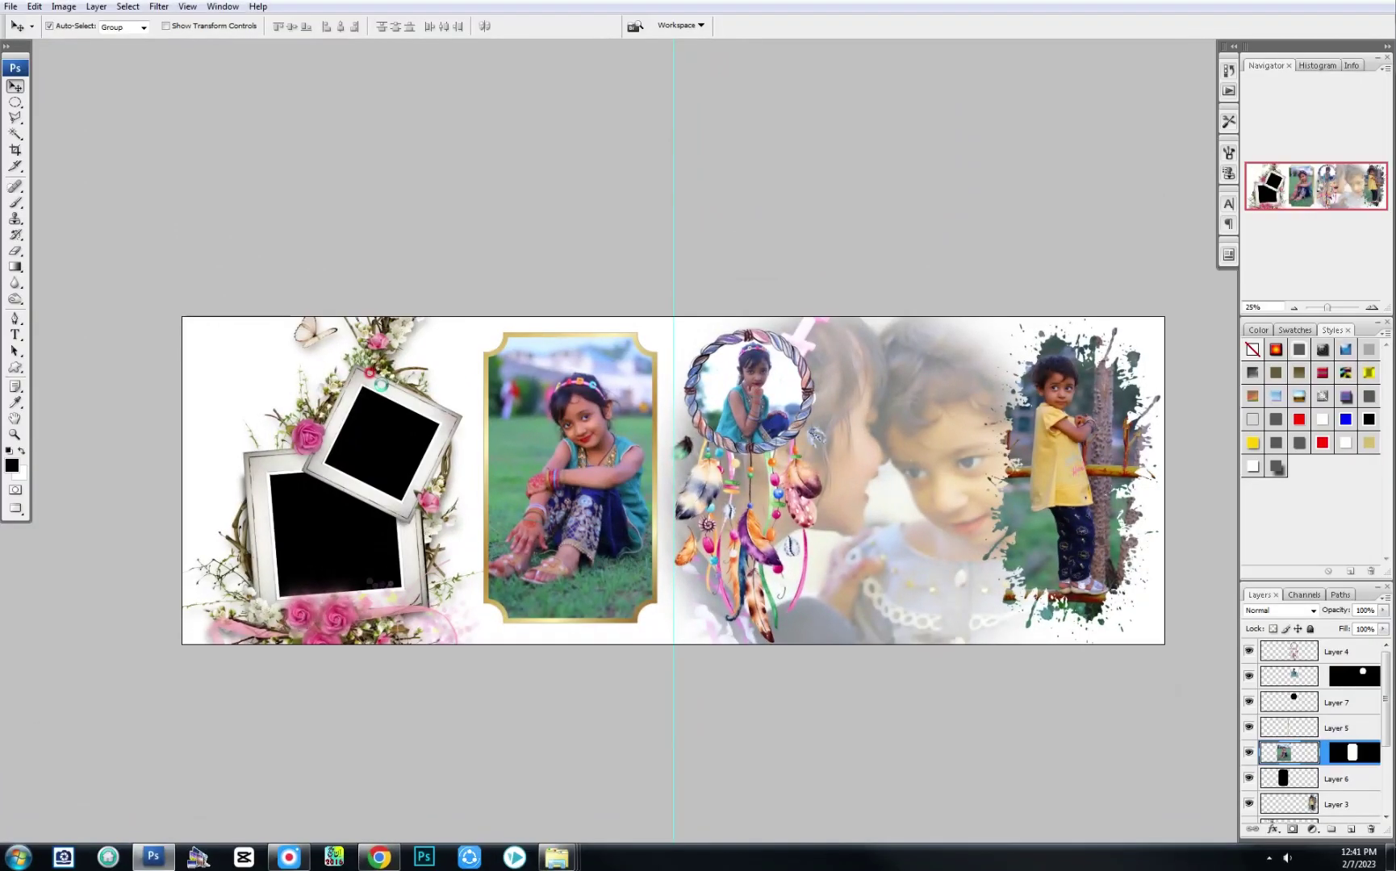
key(ctrl+Tab)
click(693, 401)
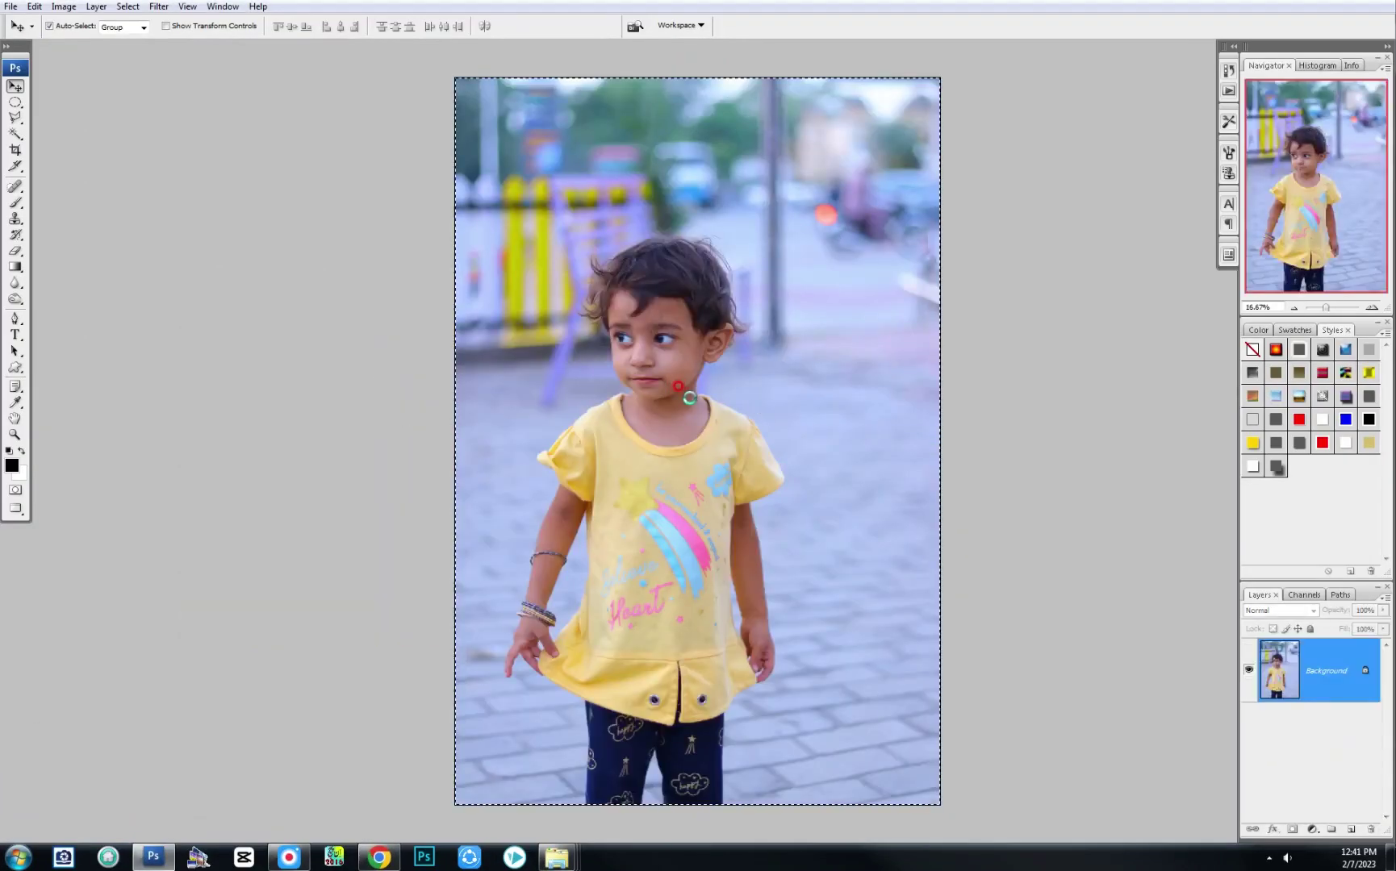
Step: Paste the yellow-shirt girl's photo into the upper polaroid, raise its layer, and rotate it about 25°
key(ctrl+Tab)
key(ctrl+shift+v)
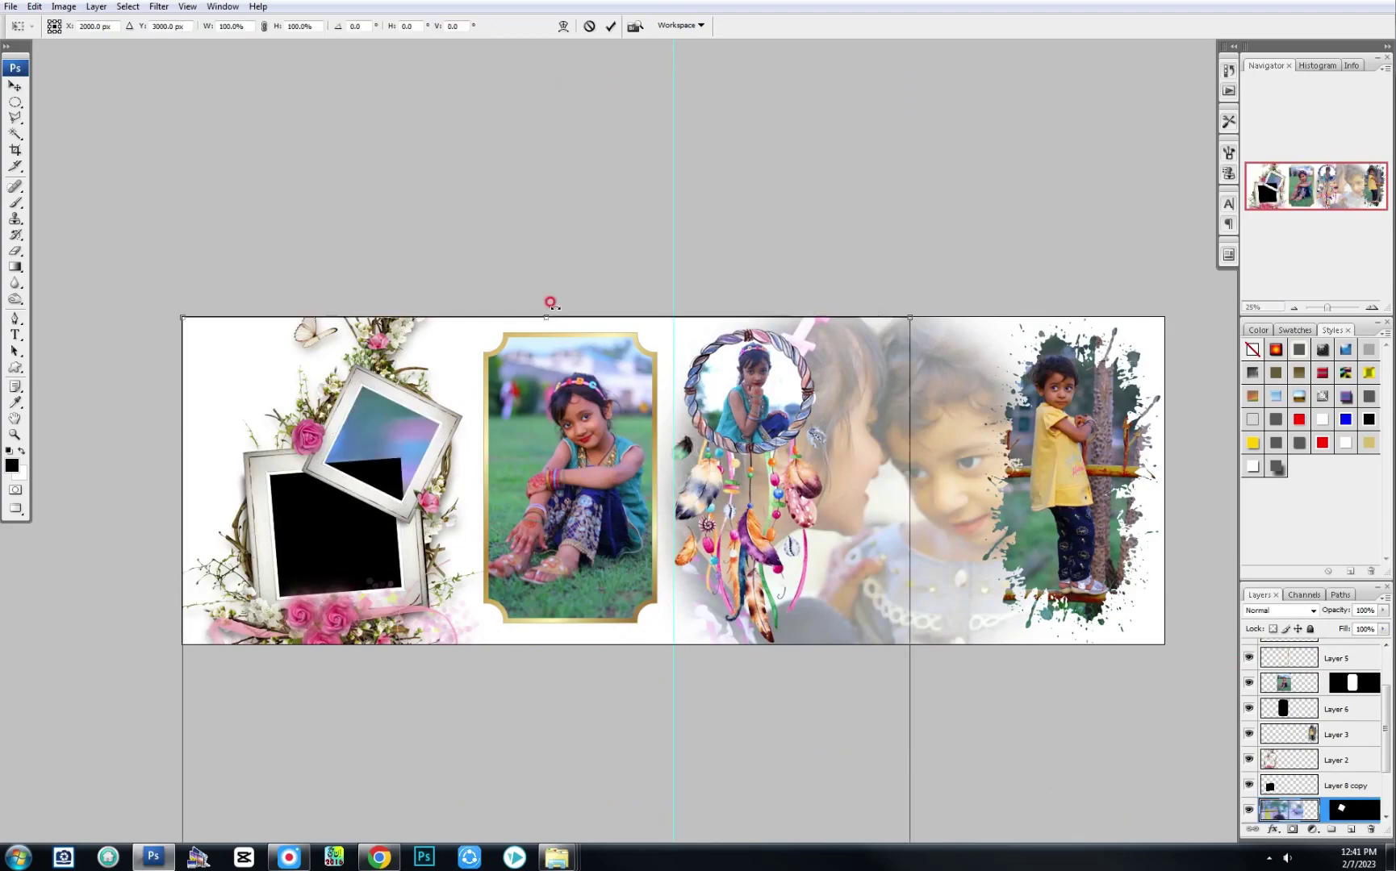
key(ctrl+t)
mouse_move(556, 775)
mouse_down()
mouse_move(420, 391)
mouse_move(484, 407)
mouse_move(424, 440)
mouse_move(410, 430)
mouse_up()
key(Return)
key(ctrl+bracketright)
key(ctrl+t)
key(Return)
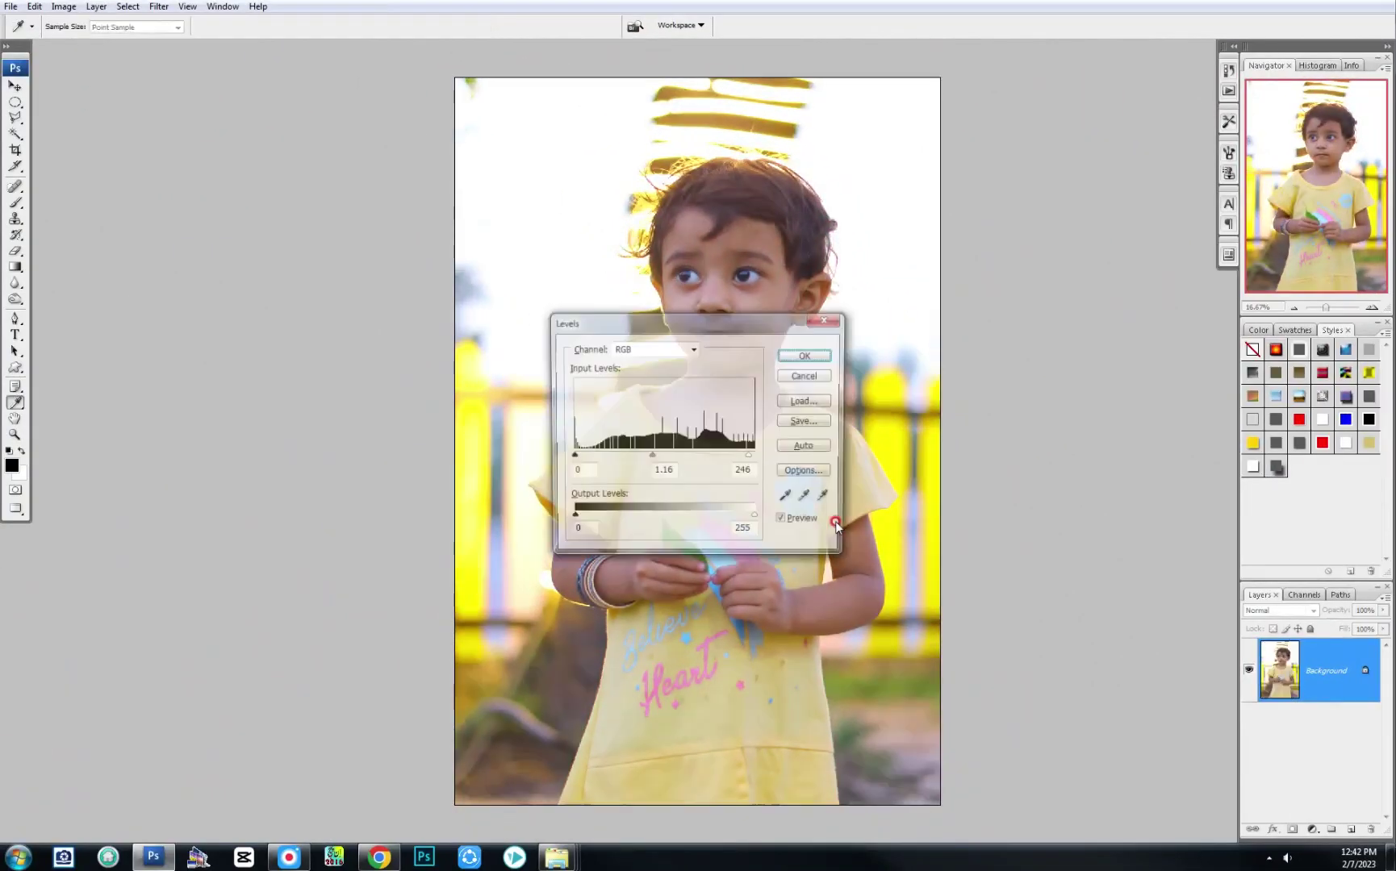
Step: Copy the adjusted portrait, close it unsaved, and paste it into the lower-left polaroid at about a quarter size
key(ctrl+a)
key(ctrl+w)
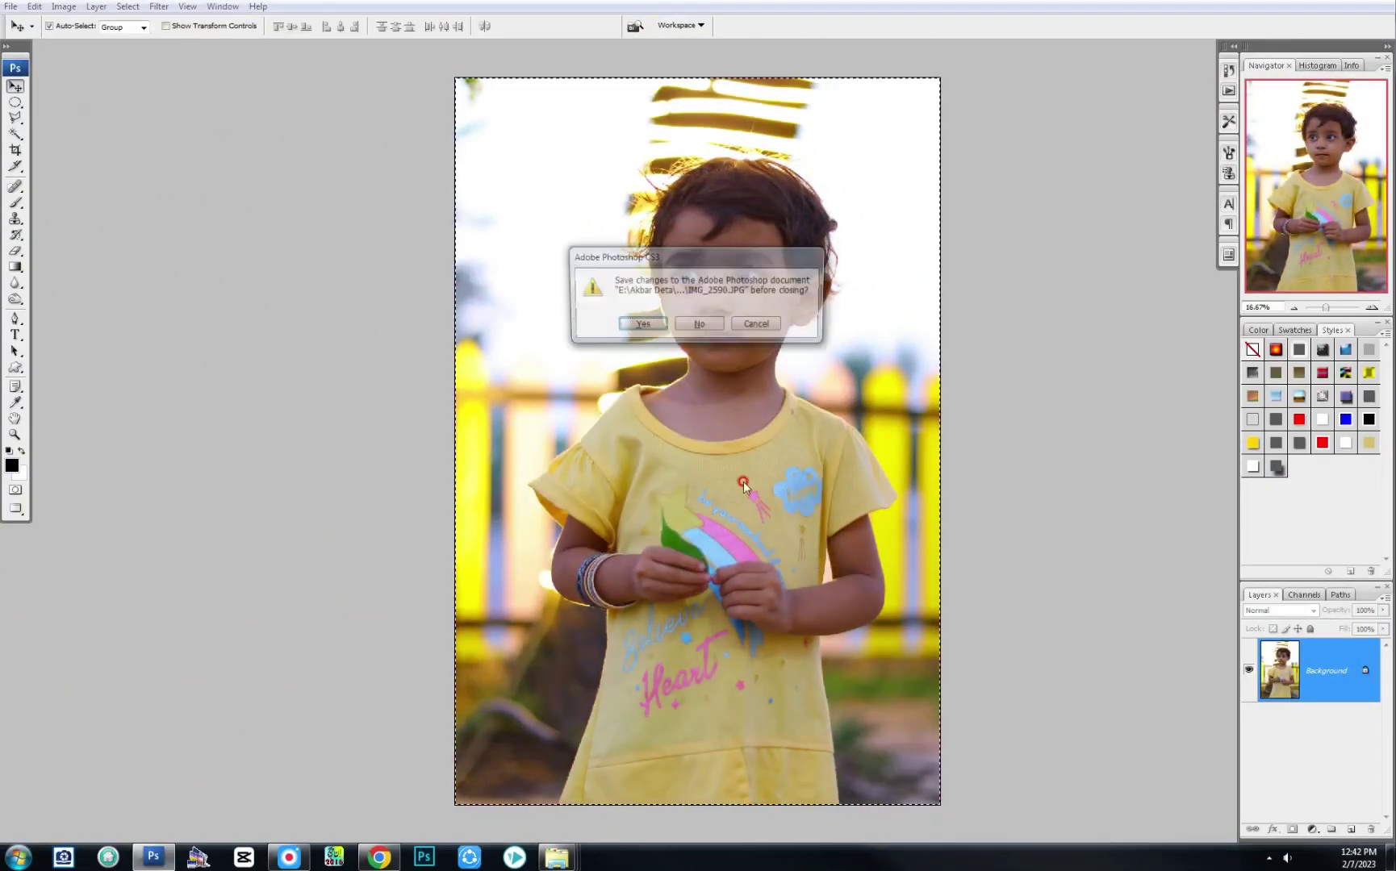
key(n)
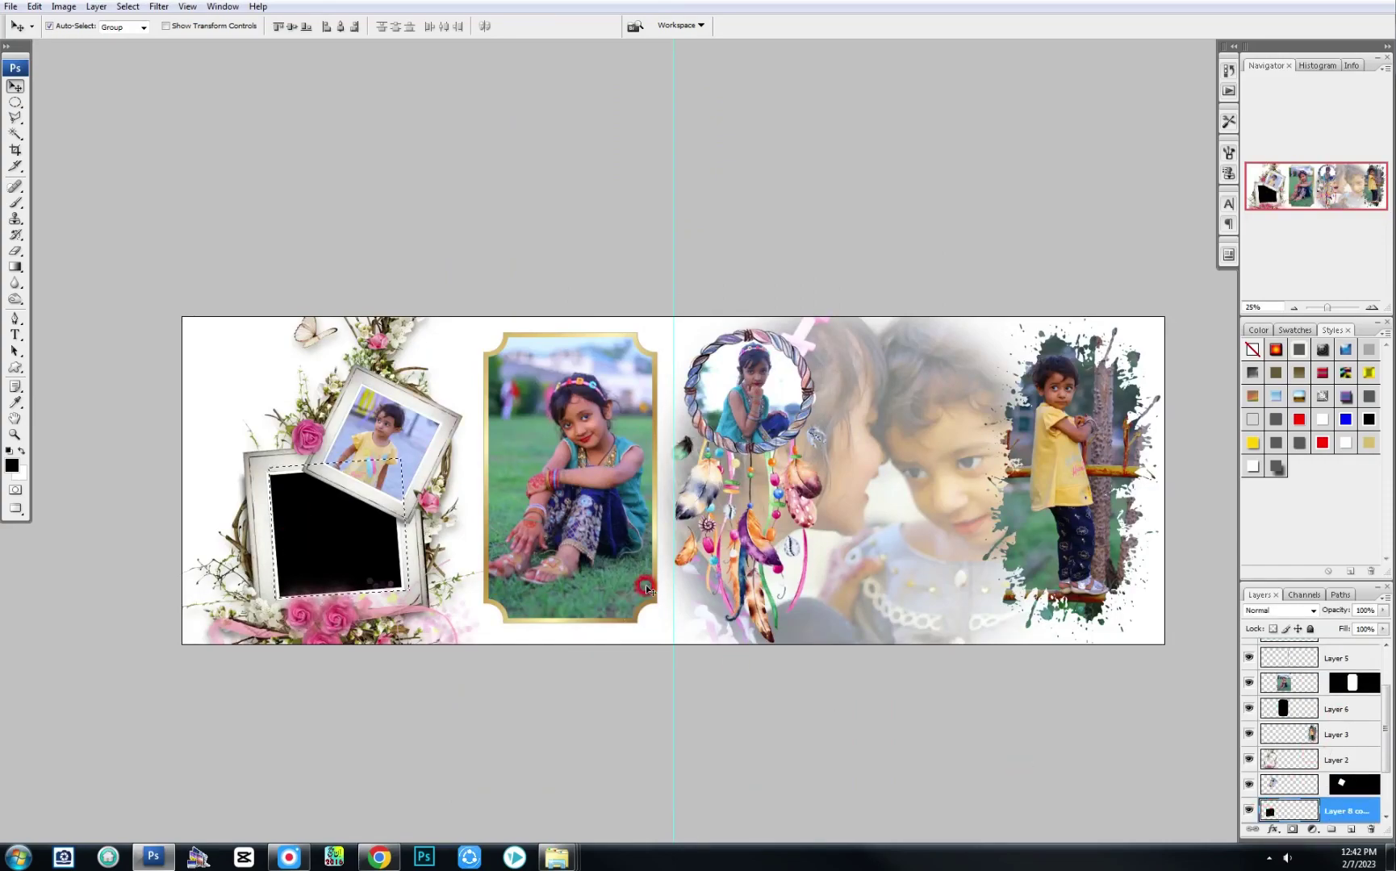
key(ctrl+shift+v)
key(ctrl+t)
drag(894, 307, 639, 729)
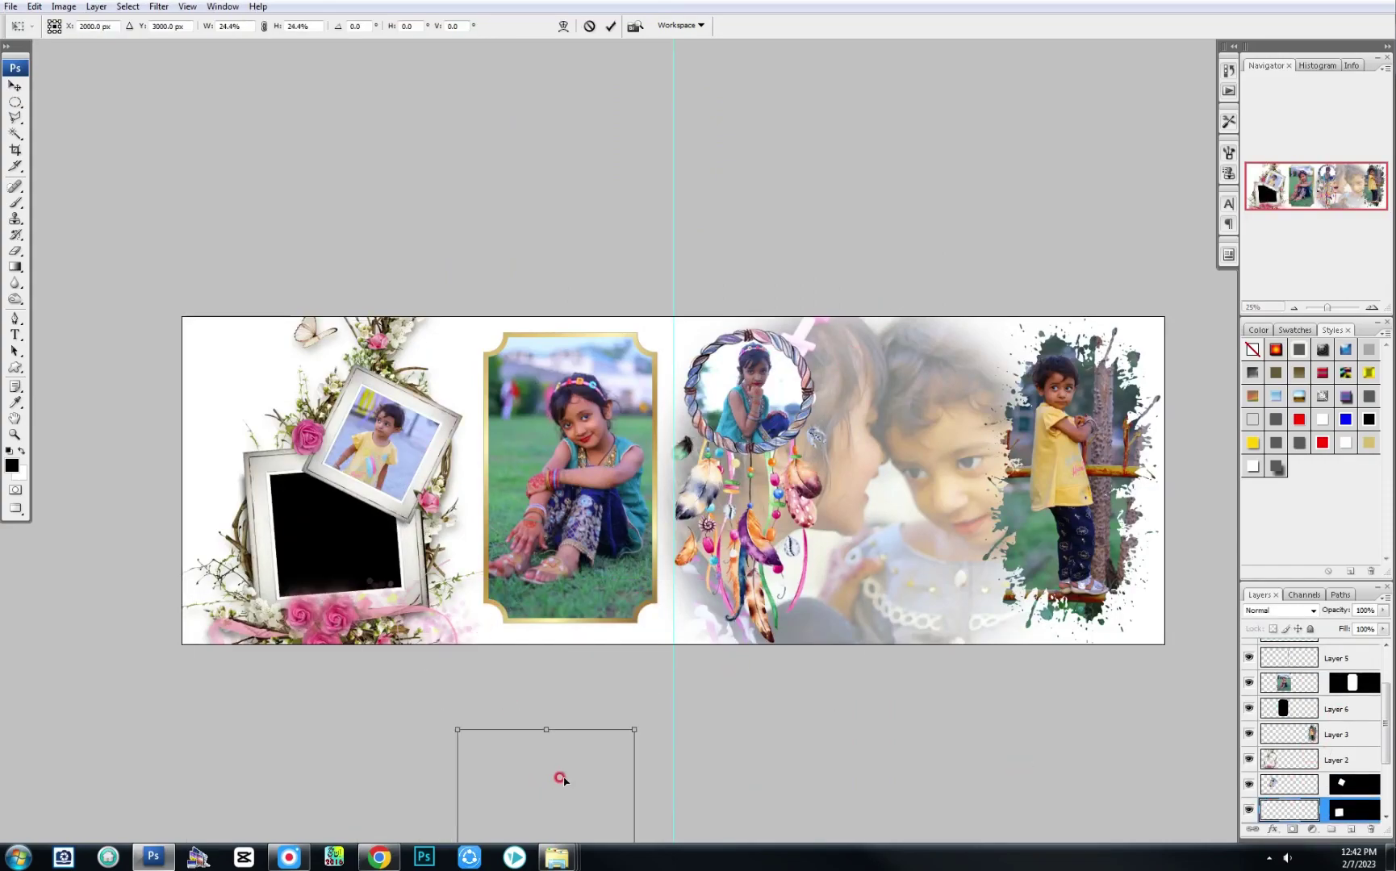
mouse_move(560, 775)
mouse_down()
mouse_move(332, 487)
mouse_move(383, 486)
mouse_move(377, 391)
mouse_move(351, 507)
mouse_up()
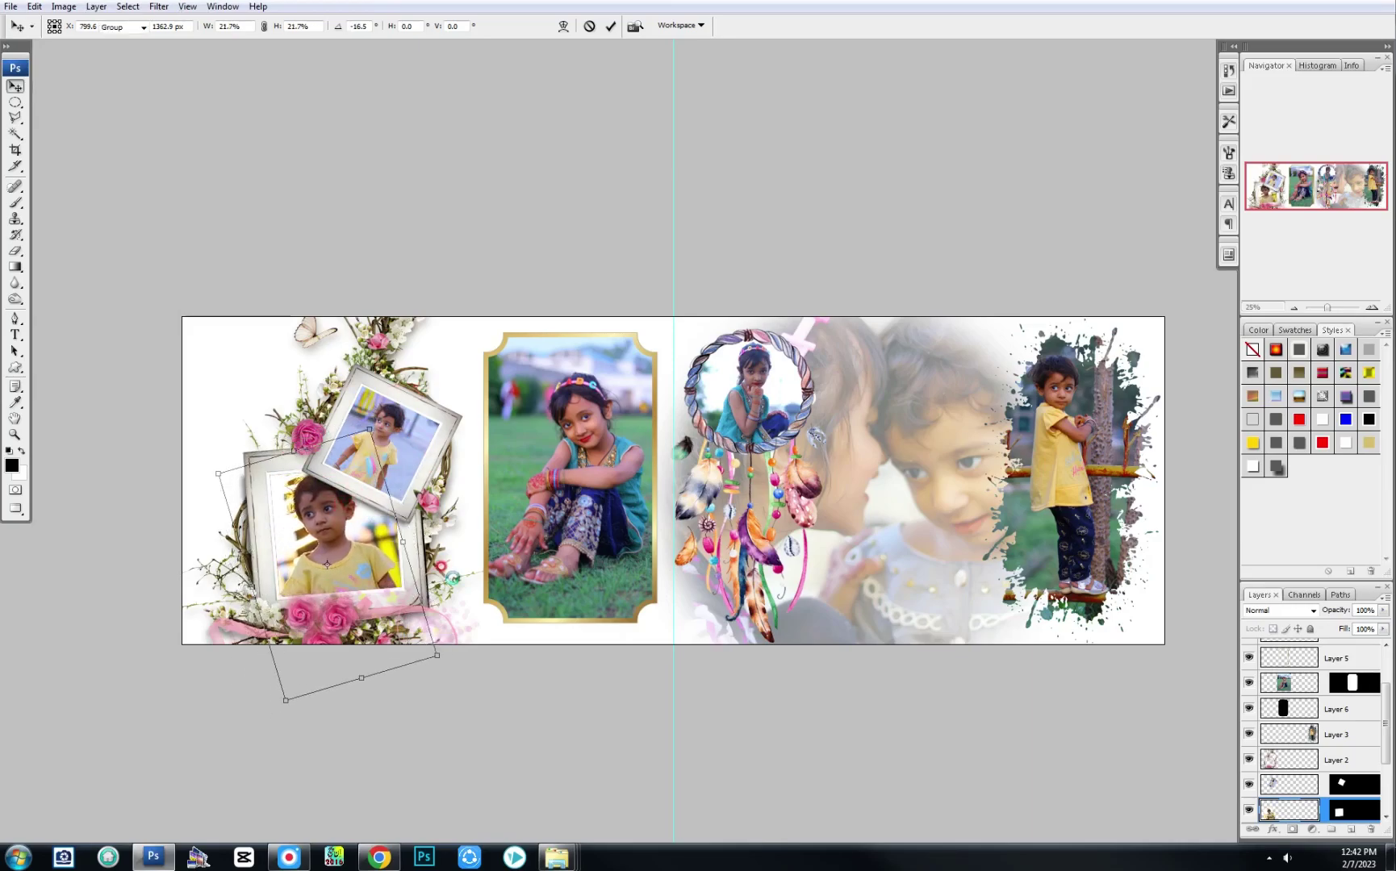
key(Return)
Step: Flip the portrait horizontally, rotate and nudge it to fit the lower-left frame, then bring up the PNG clip-art folder
key(ctrl+t)
right_click(367, 530)
click(439, 735)
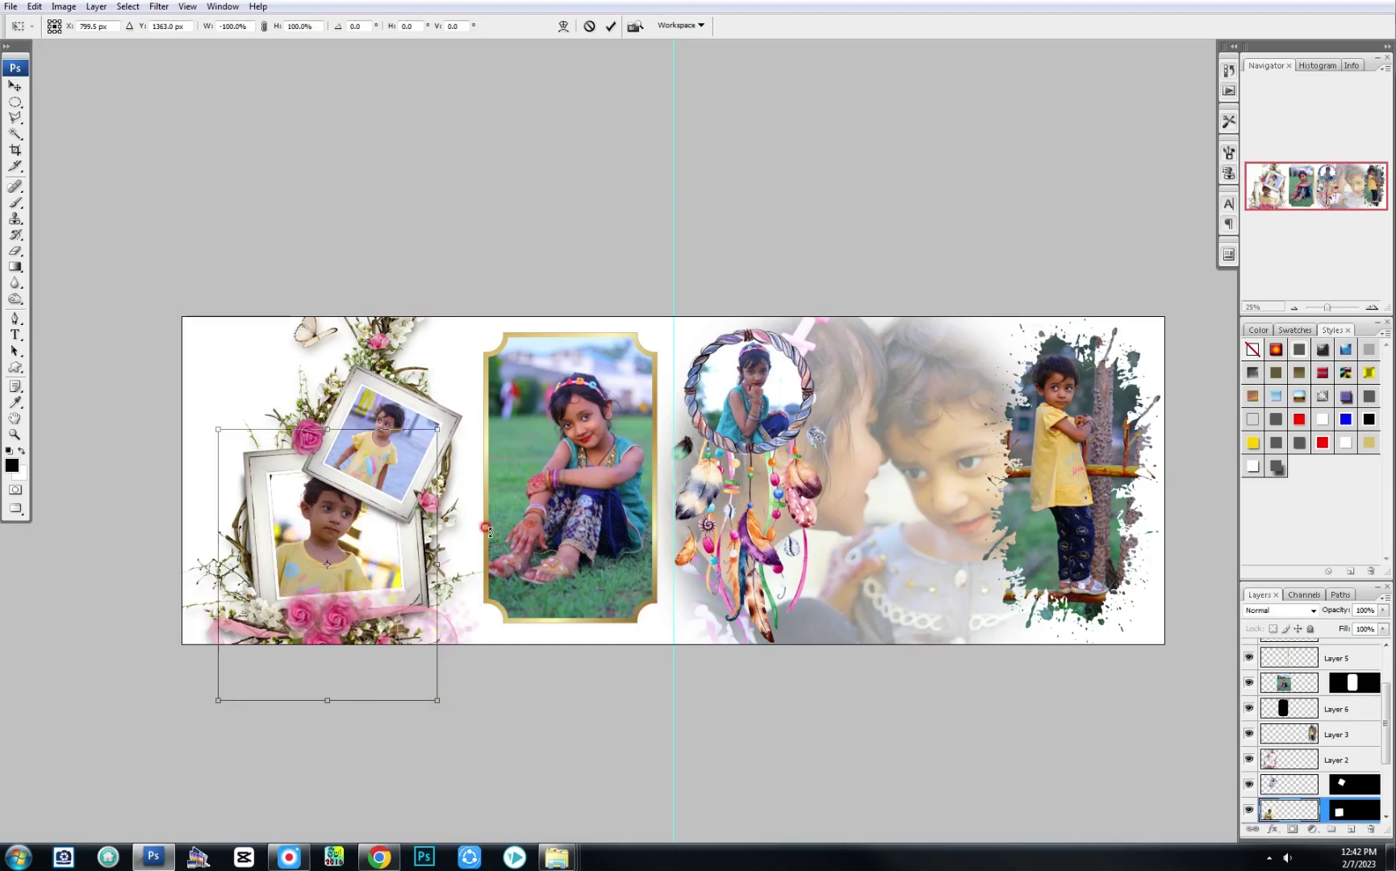
drag(488, 532, 489, 484)
key(Return)
drag(405, 547, 339, 537)
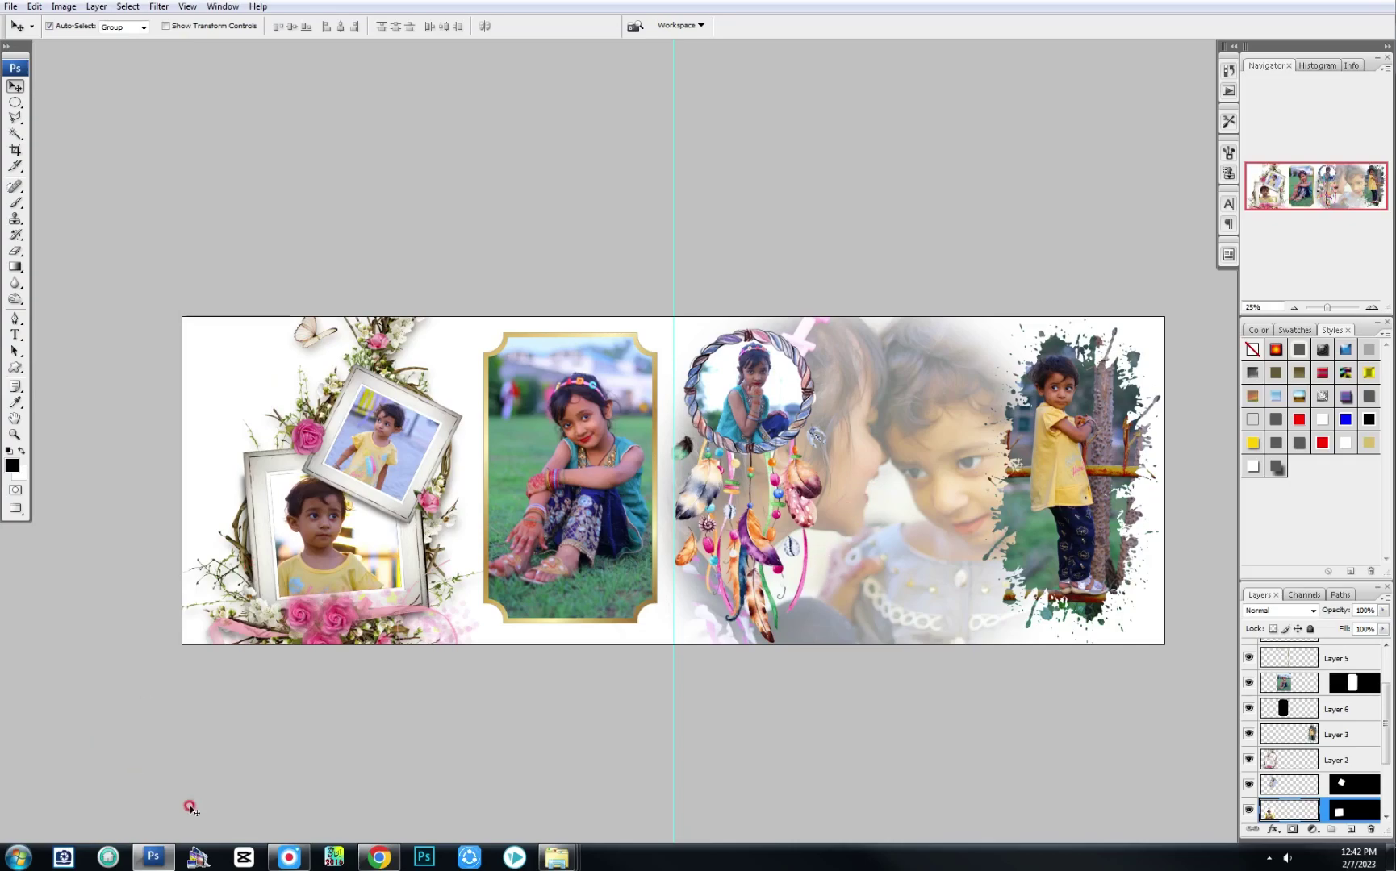
click(919, 801)
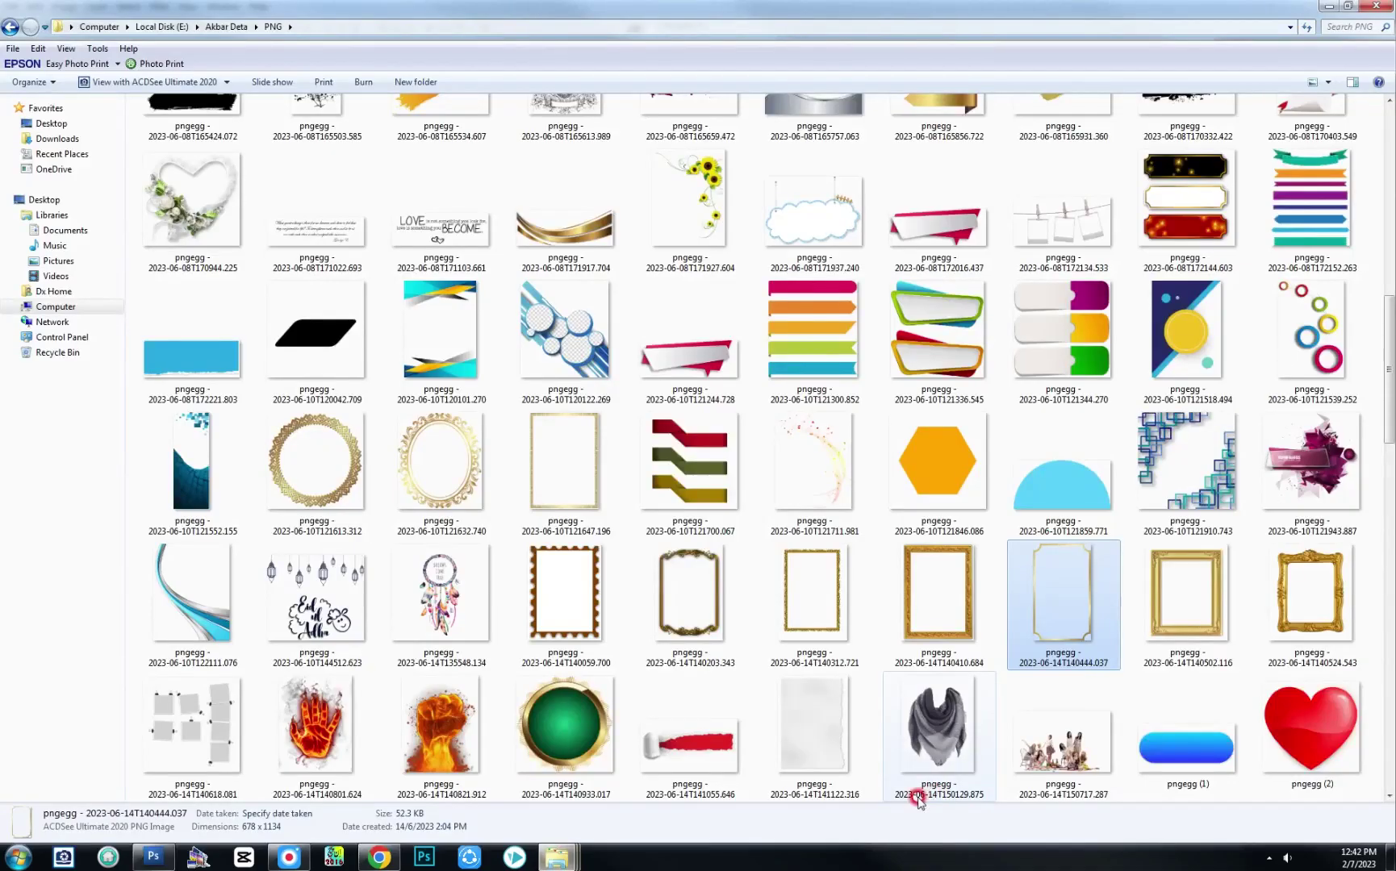
scroll(936, 479, down, 1)
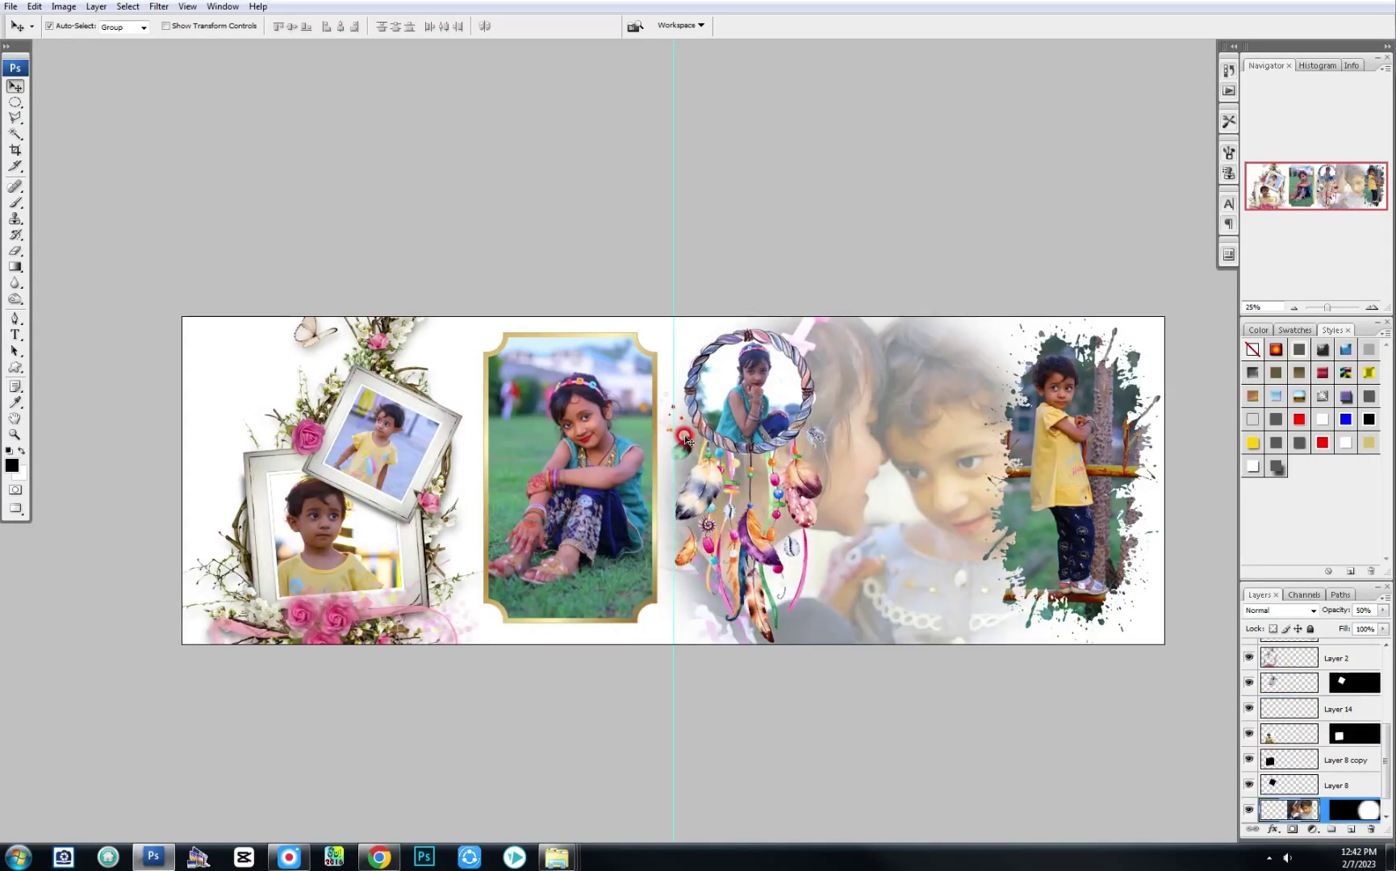
Step: Scale the sparkle Layer 14 to about 184% over the left collage and bring it to the top
key(ctrl+t)
mouse_move(681, 436)
mouse_down()
mouse_move(1121, 448)
mouse_move(1227, 526)
mouse_up()
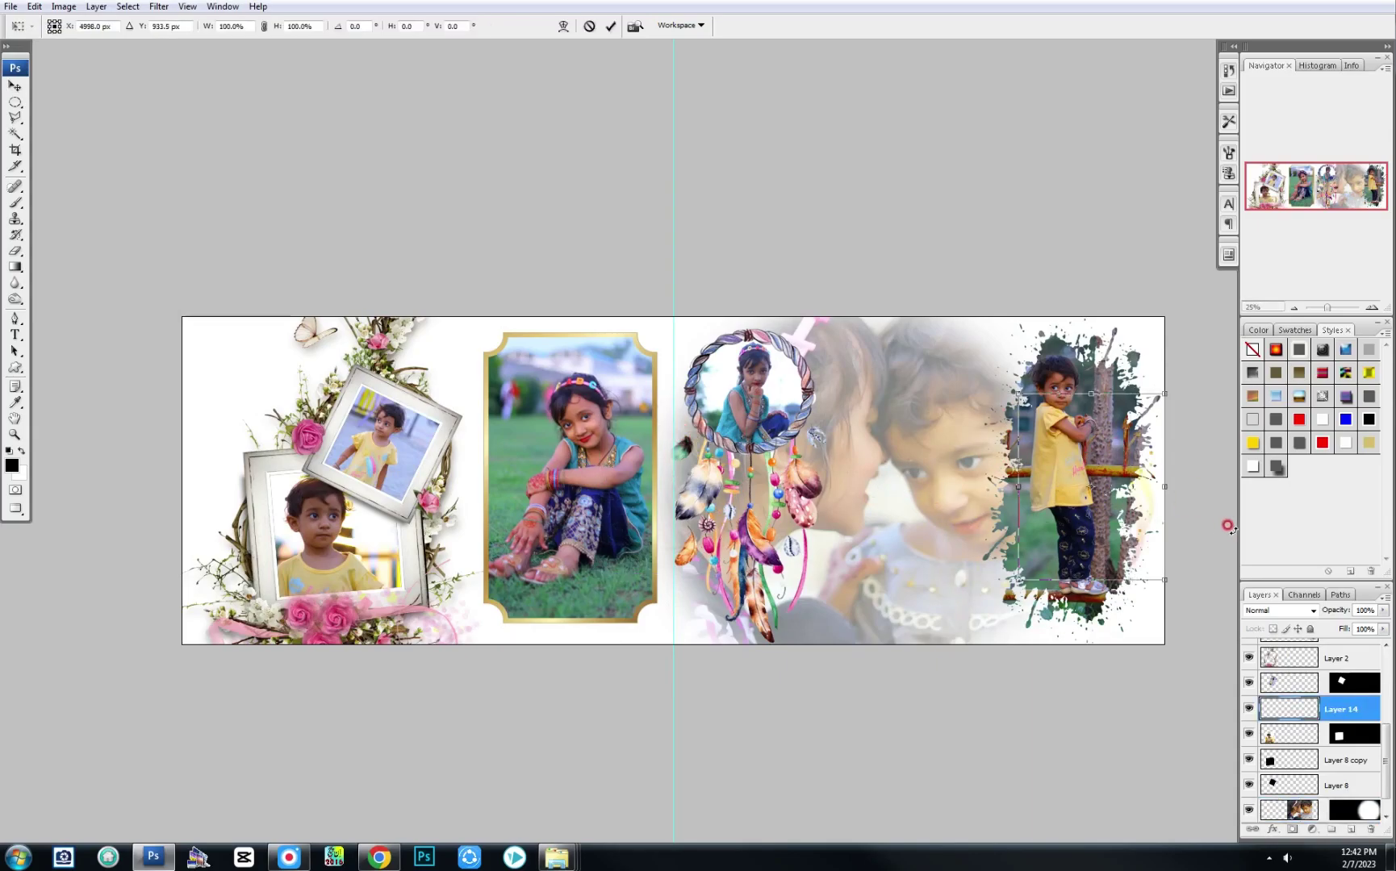
drag(1165, 574, 425, 579)
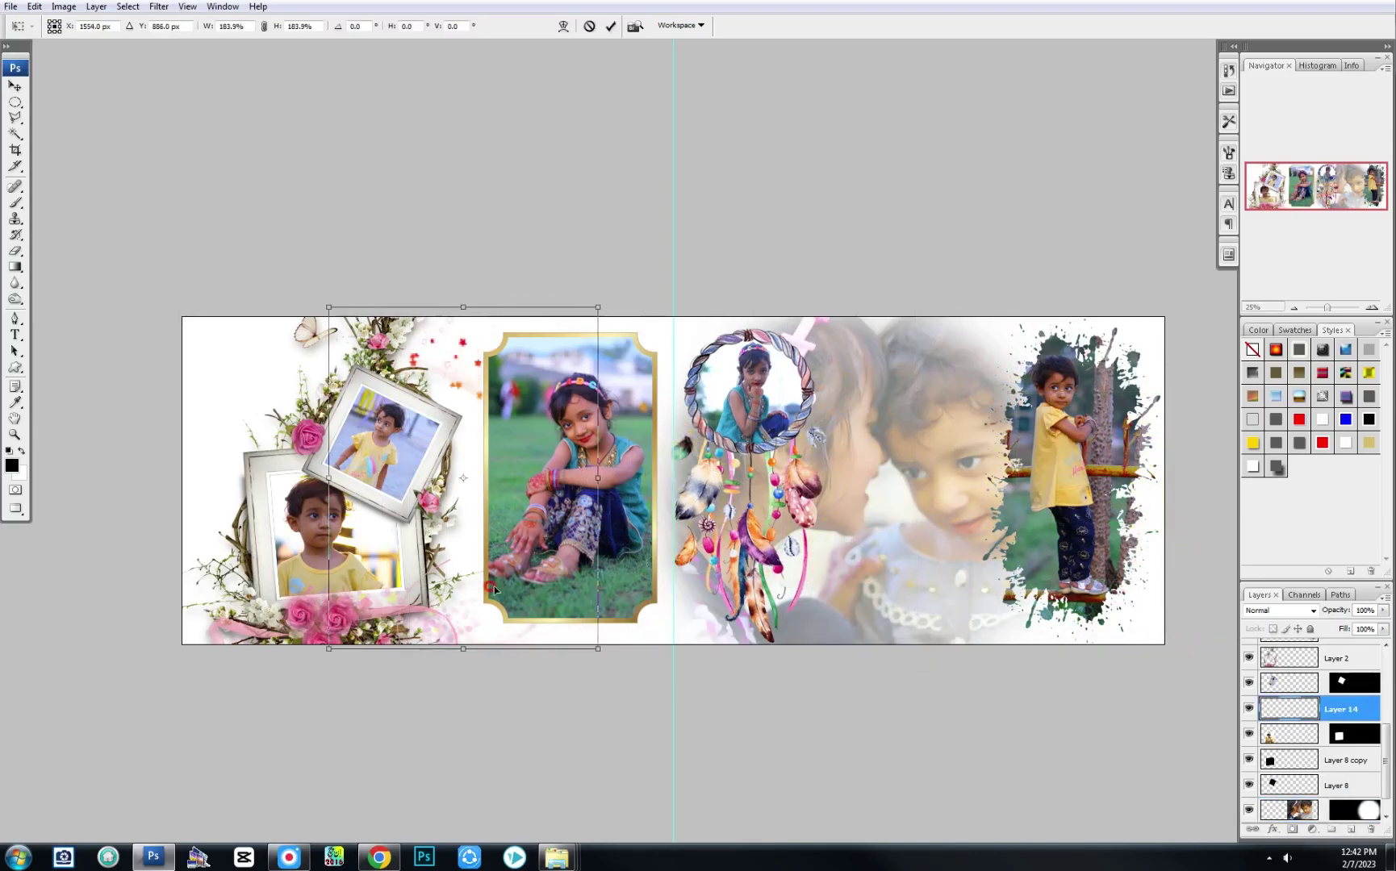
key(Return)
key(ctrl+shift+bracketright)
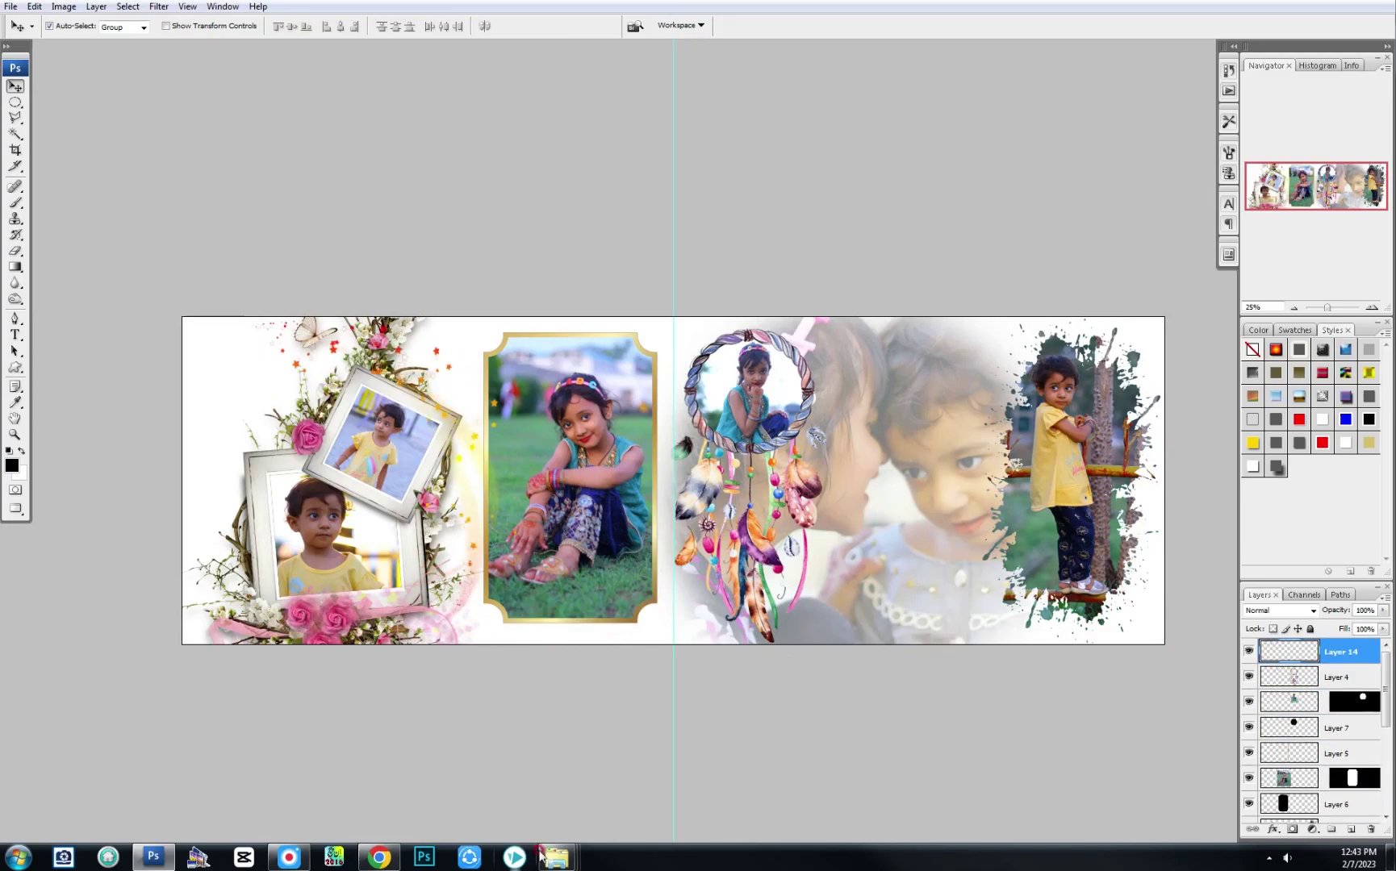
Step: Bring the PNG clip-art folder forward and scroll its thumbnails back to the sunflower graphic
click(877, 802)
scroll(1081, 541, up, 3)
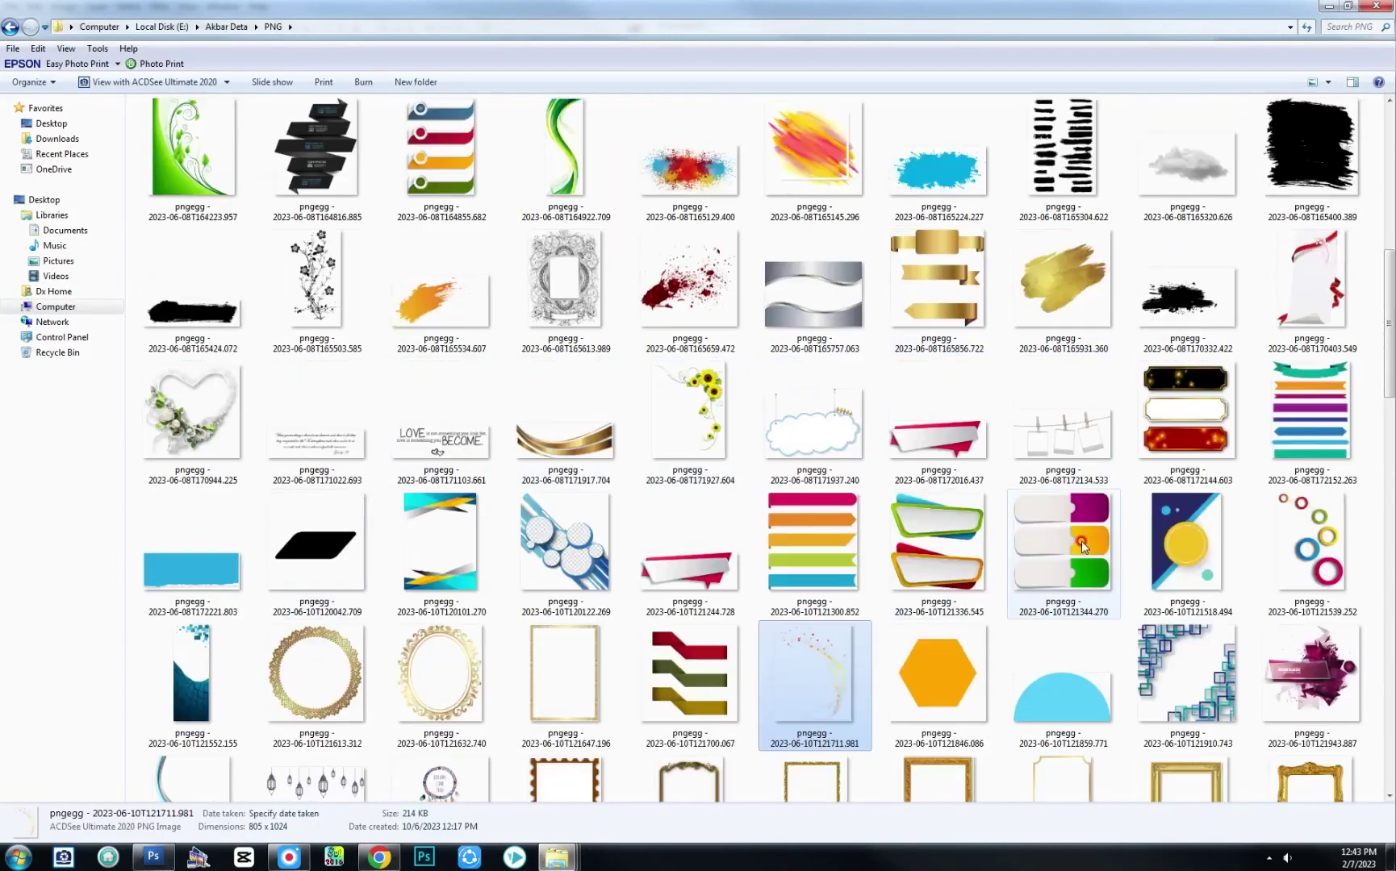
scroll(1080, 540, up, 5)
scroll(1080, 540, up, 4)
scroll(1082, 555, down, 4)
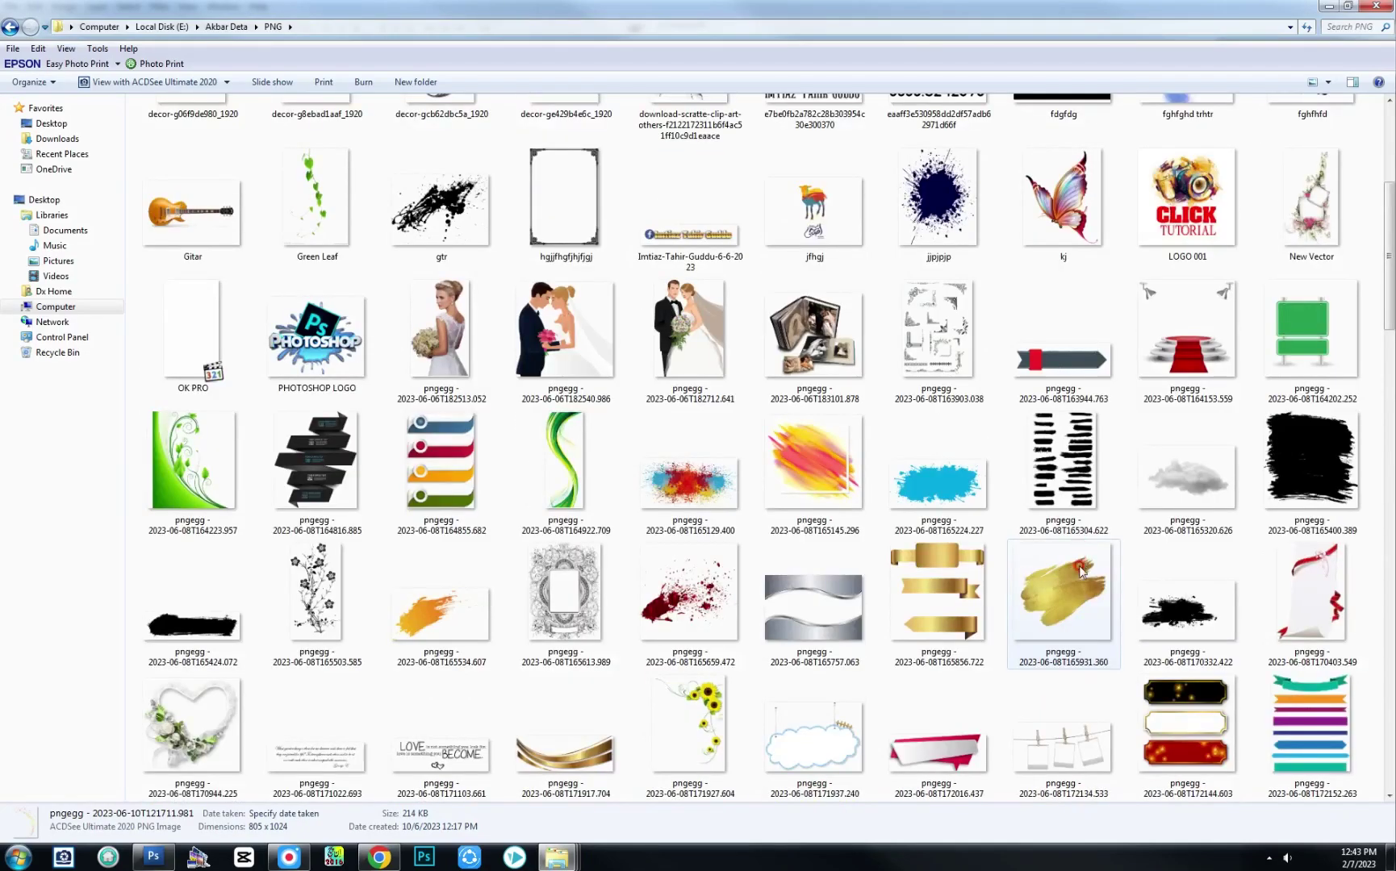
scroll(1081, 571, down, 5)
scroll(1079, 621, down, 3)
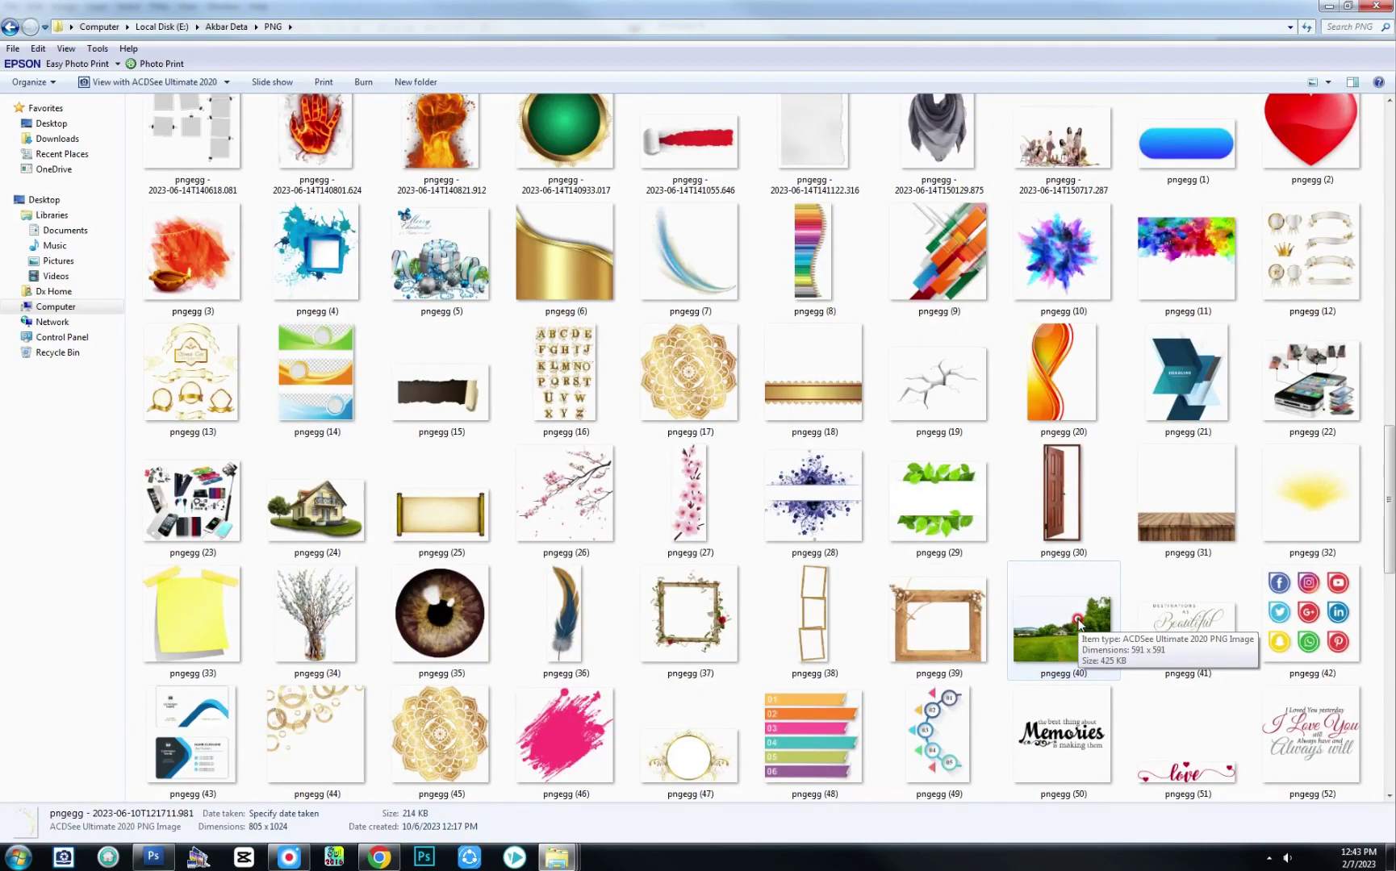
scroll(1078, 629, down, 4)
scroll(1079, 632, down, 3)
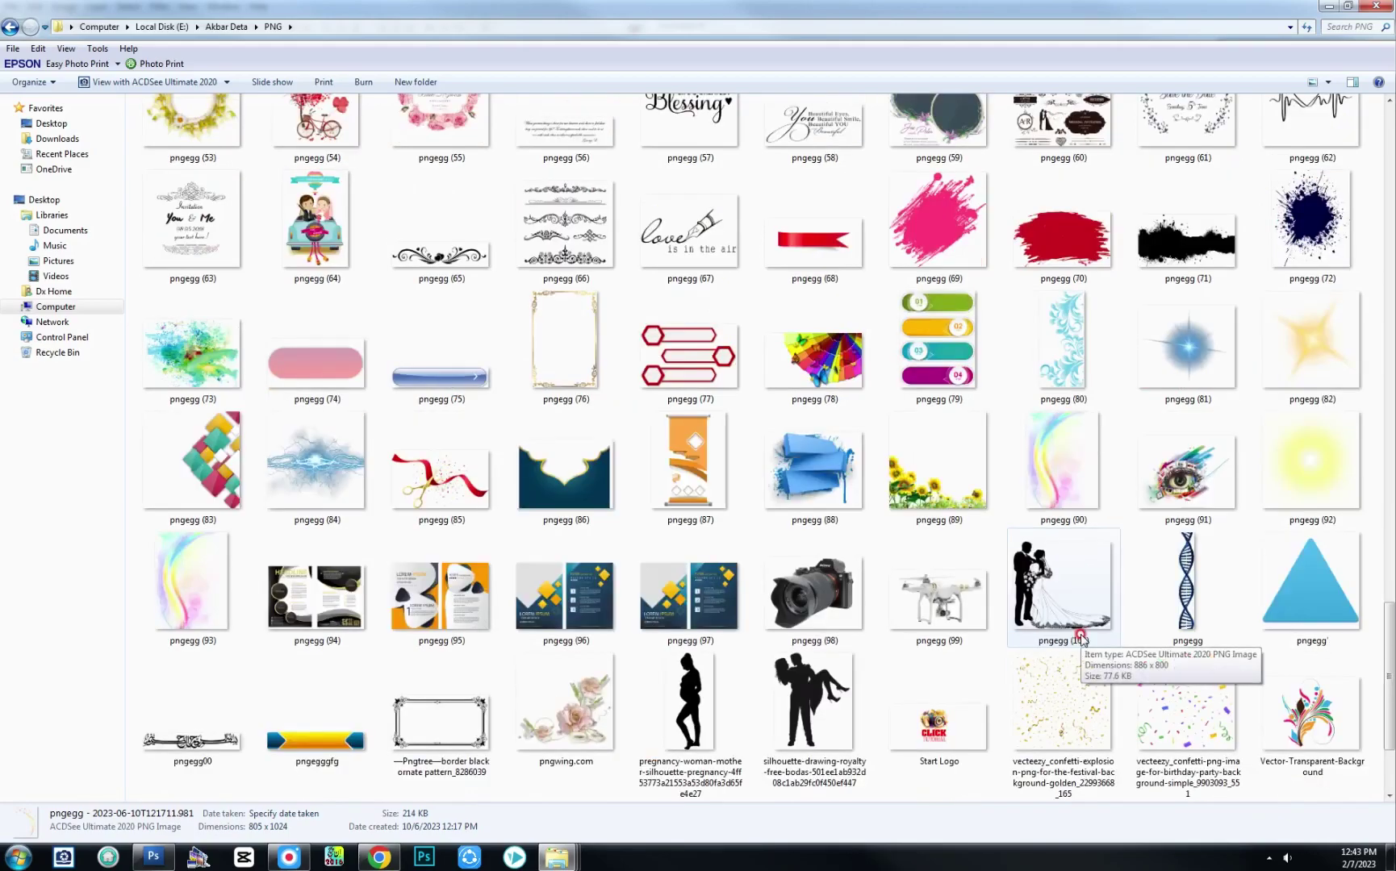
scroll(1081, 638, down, 2)
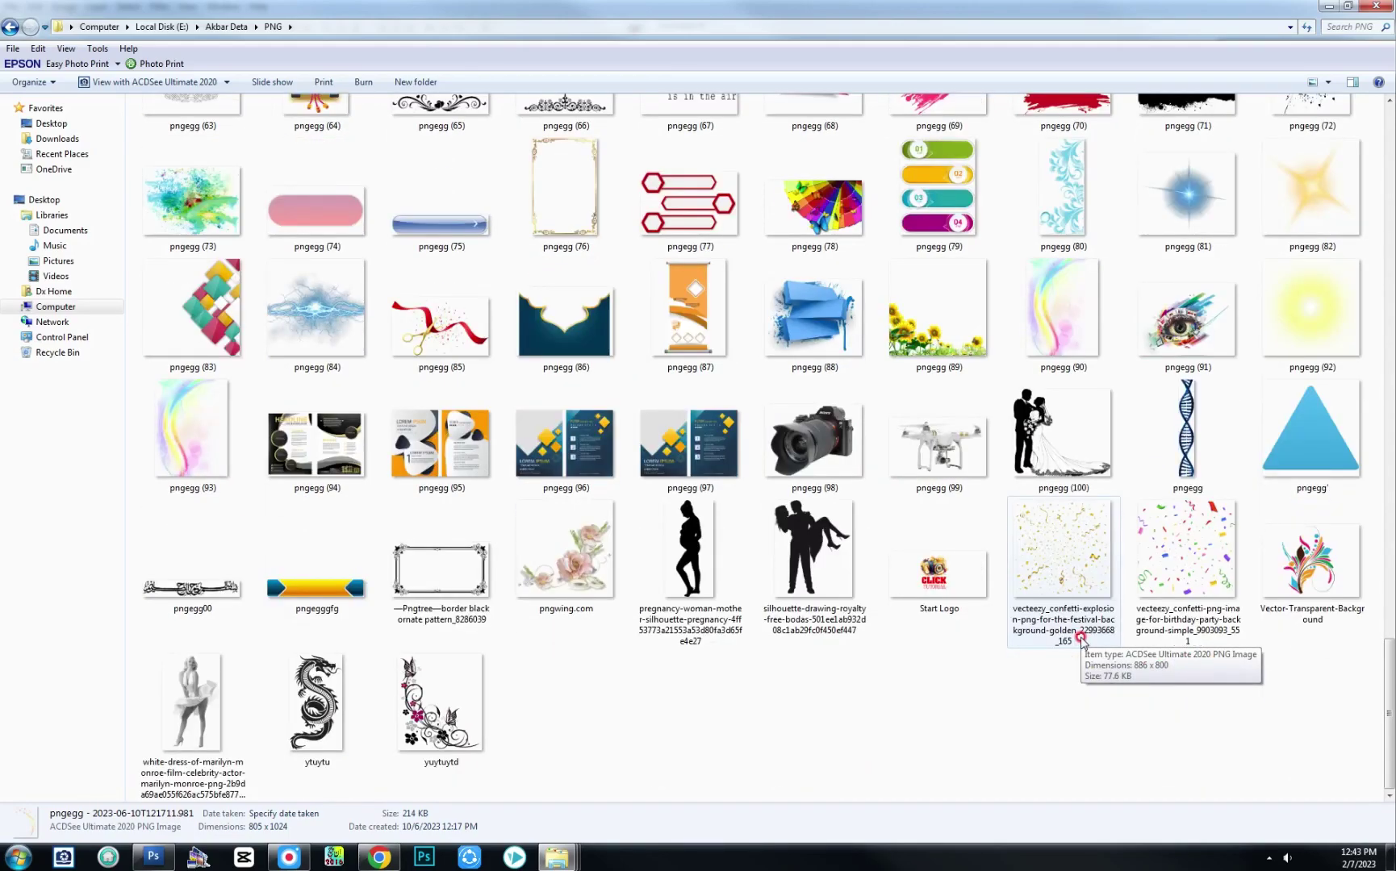
scroll(1081, 639, up, 3)
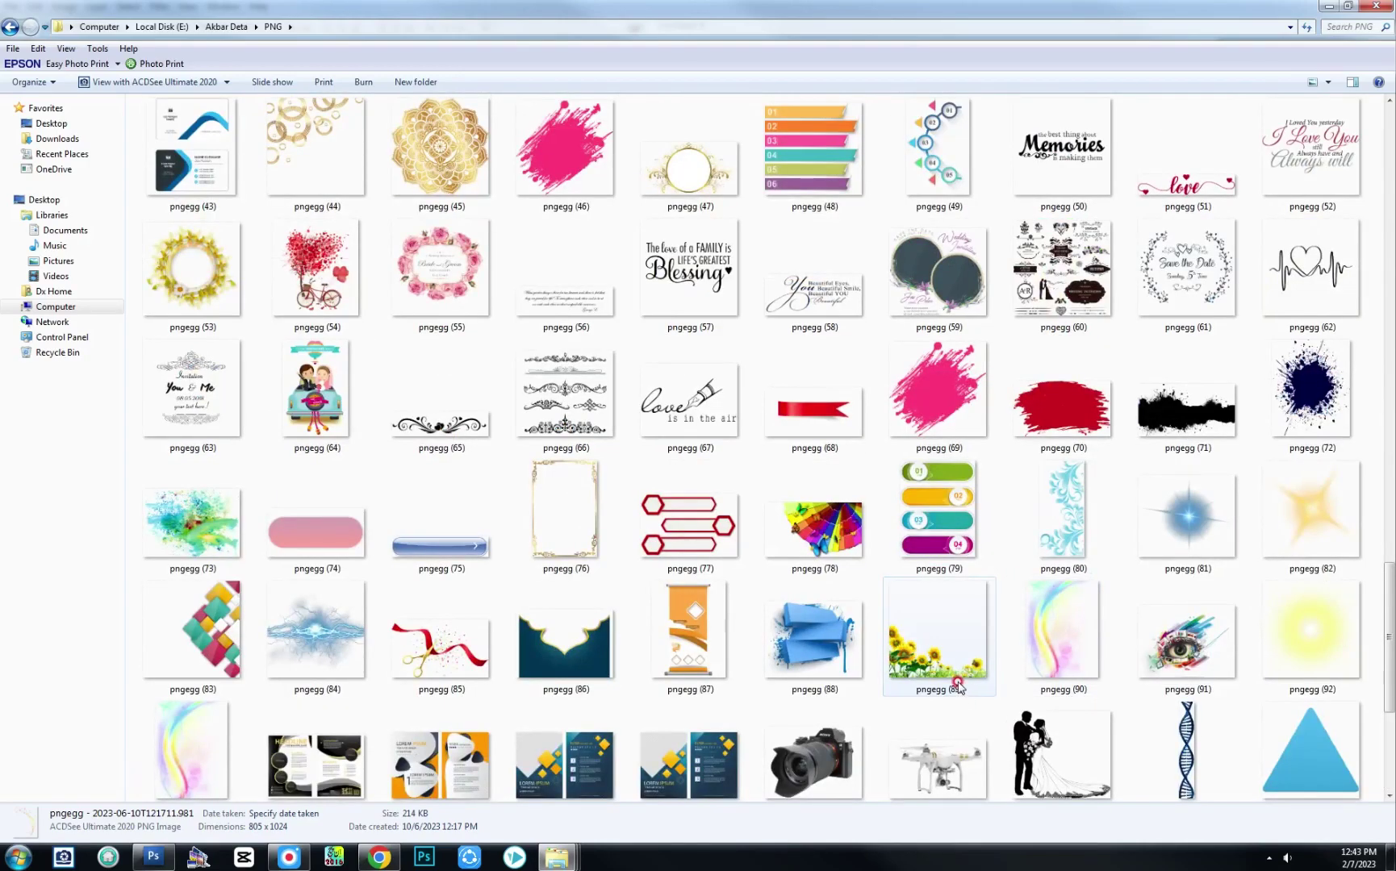
scroll(959, 687, up, 5)
scroll(958, 687, up, 3)
scroll(958, 687, up, 3)
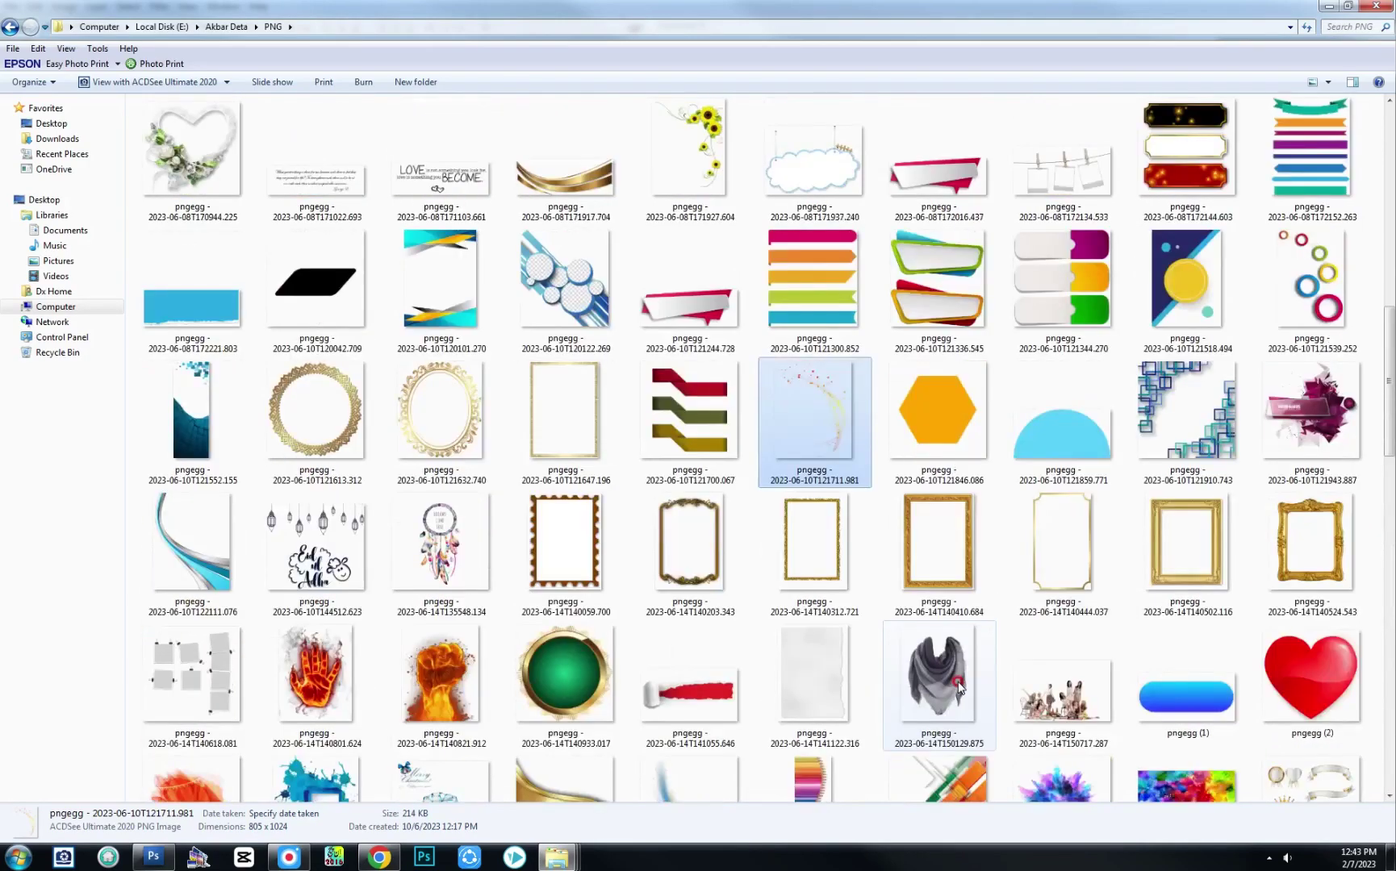
Step: Drag the sunflower PNG in and place it at the gold frame's top-right corner
mouse_move(725, 172)
mouse_down()
mouse_move(139, 857)
mouse_move(712, 546)
mouse_up()
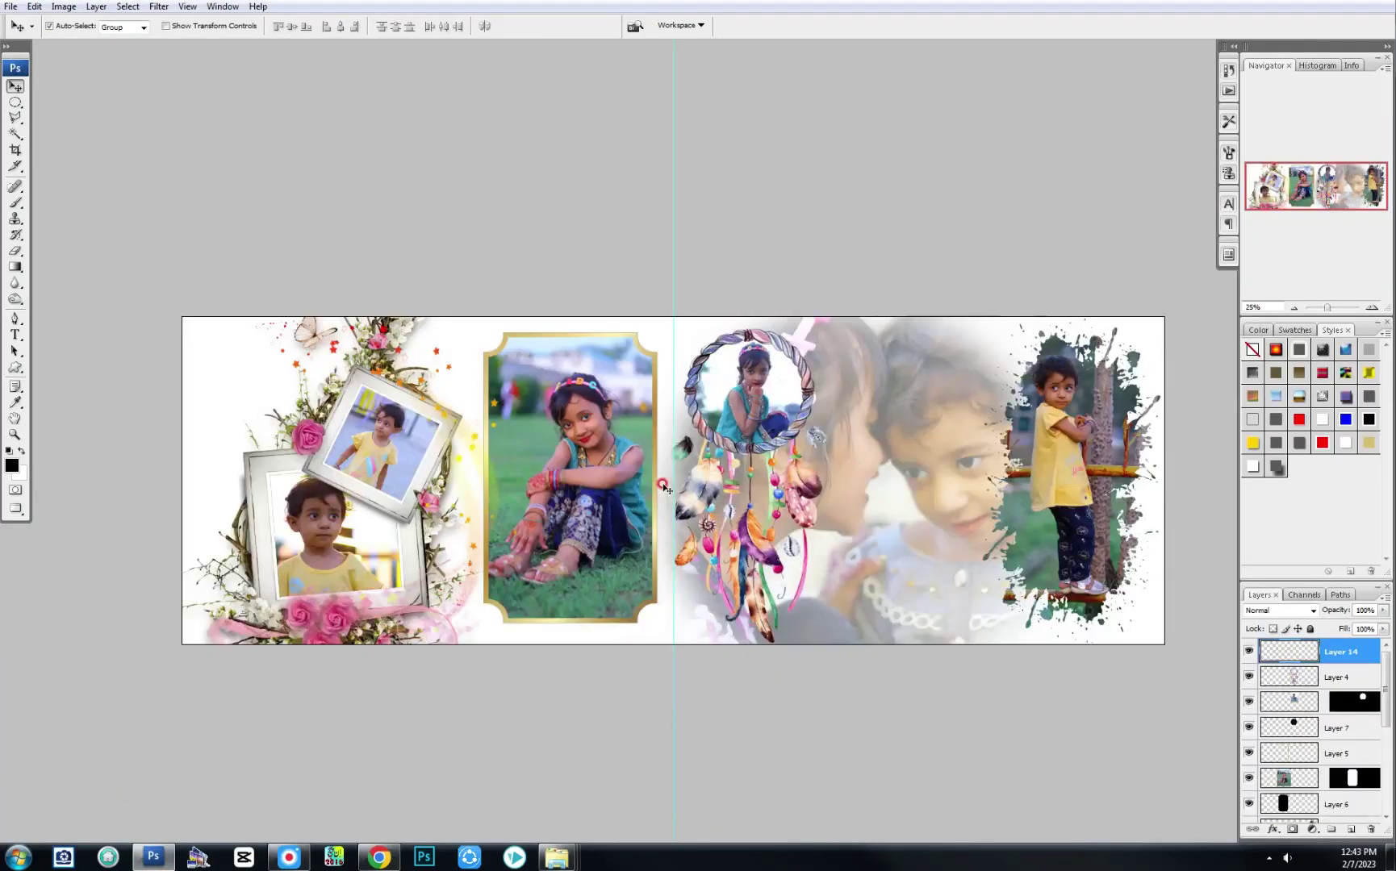
key(ctrl+t)
mouse_move(710, 460)
mouse_down()
mouse_move(662, 338)
mouse_move(654, 359)
mouse_up()
key(Return)
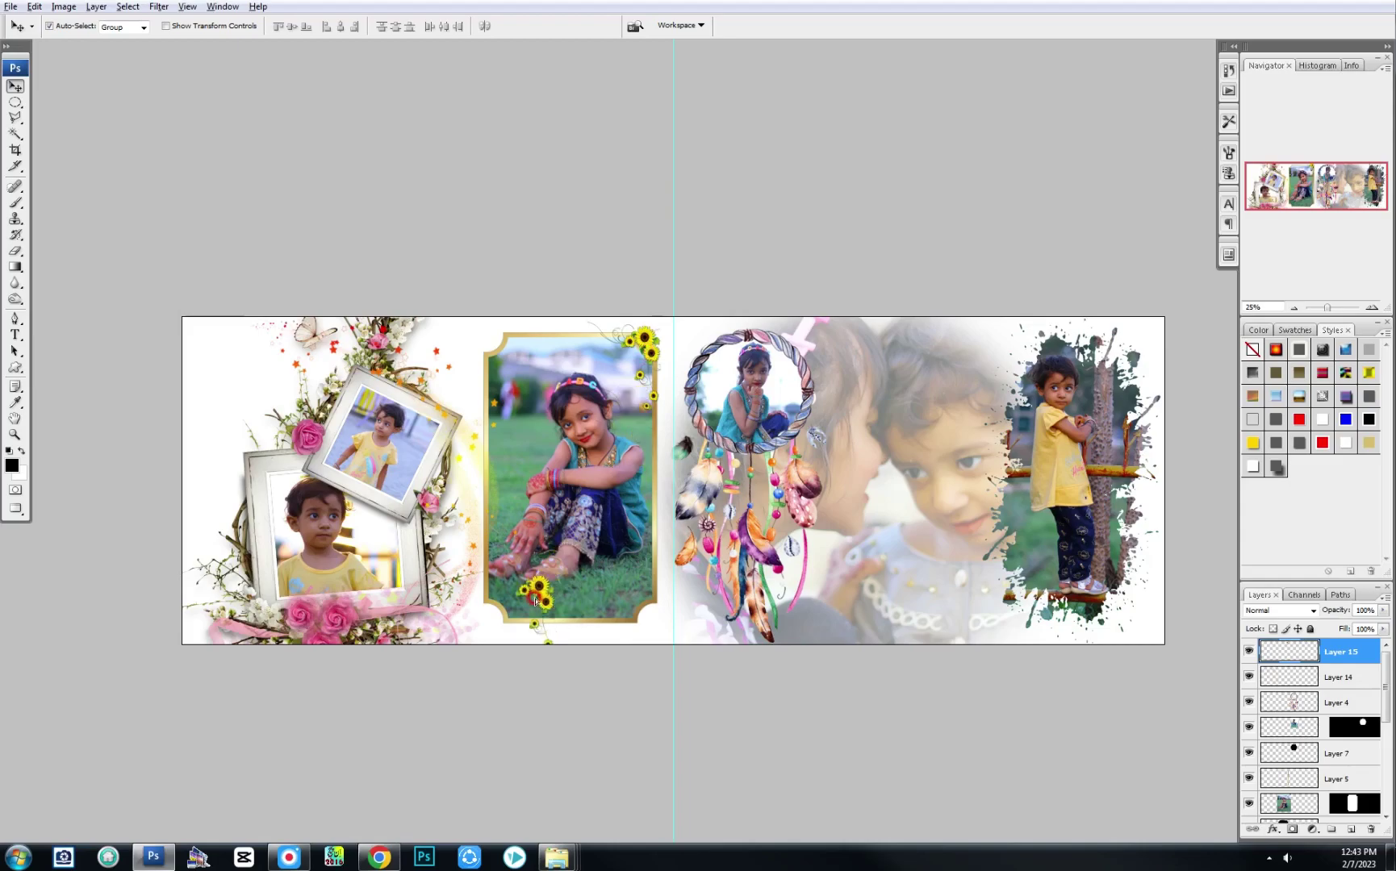
Step: Add a sunflower copy, flipped vertically and horizontally, at the frame's bottom-left corner
drag(535, 599, 484, 623)
key(ctrl+j)
key(ctrl+t)
right_click(496, 611)
click(537, 815)
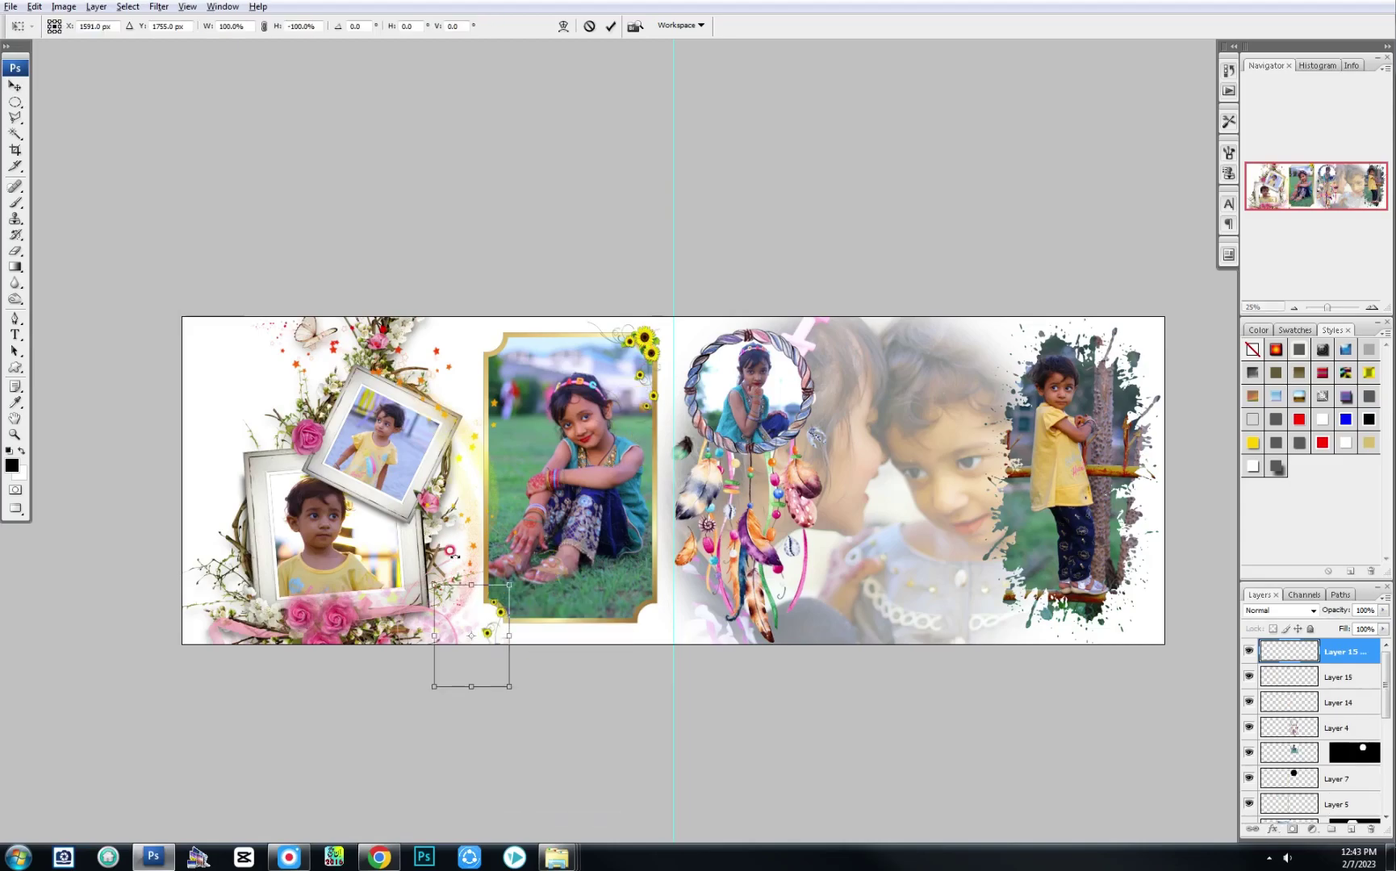
right_click(499, 611)
click(537, 799)
mouse_move(471, 655)
mouse_down()
mouse_move(509, 597)
mouse_move(519, 605)
mouse_up()
key(Return)
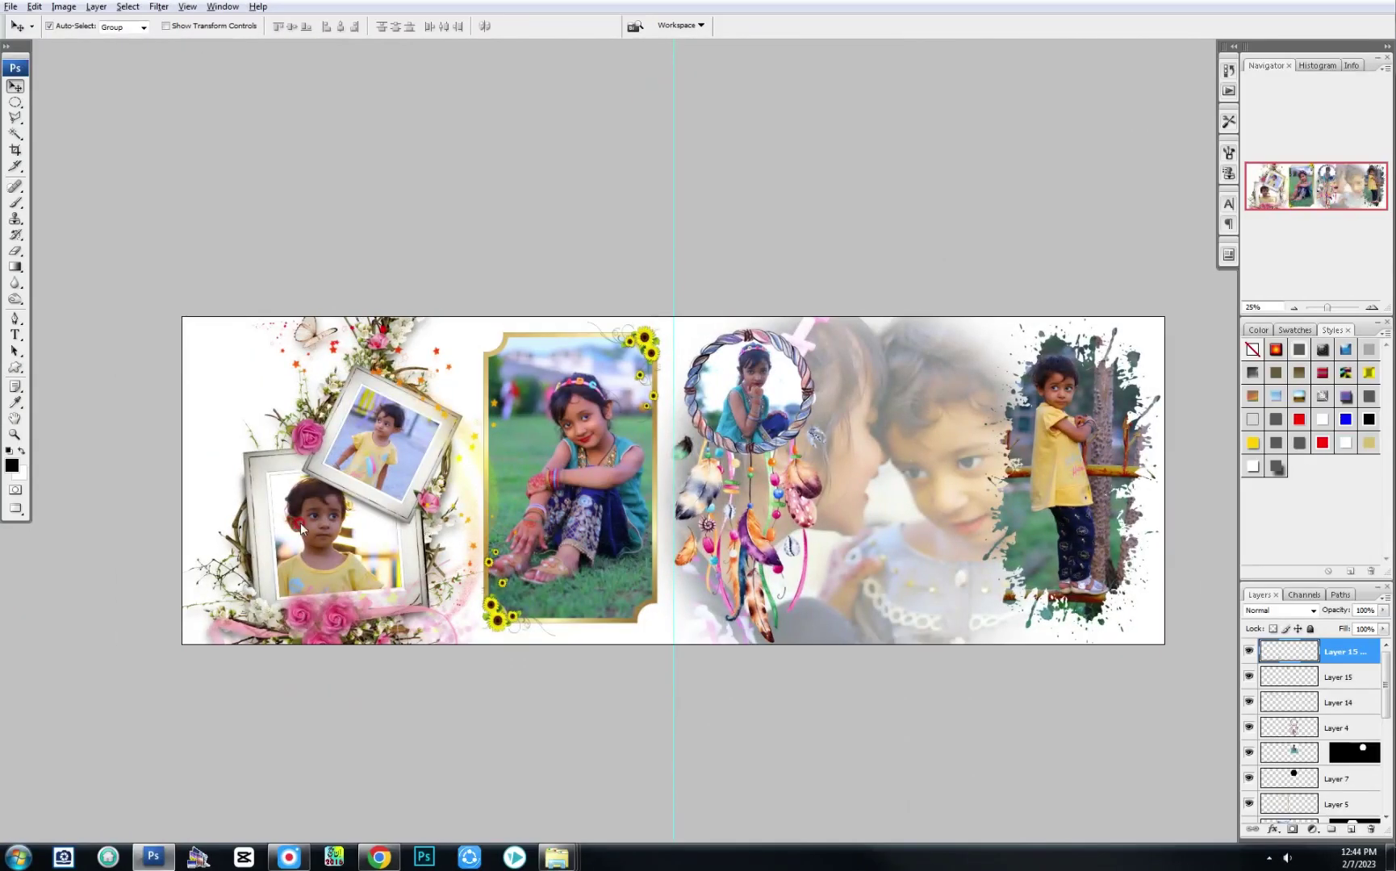
key(ctrl+Tab)
key(ctrl+Tab)
key(m)
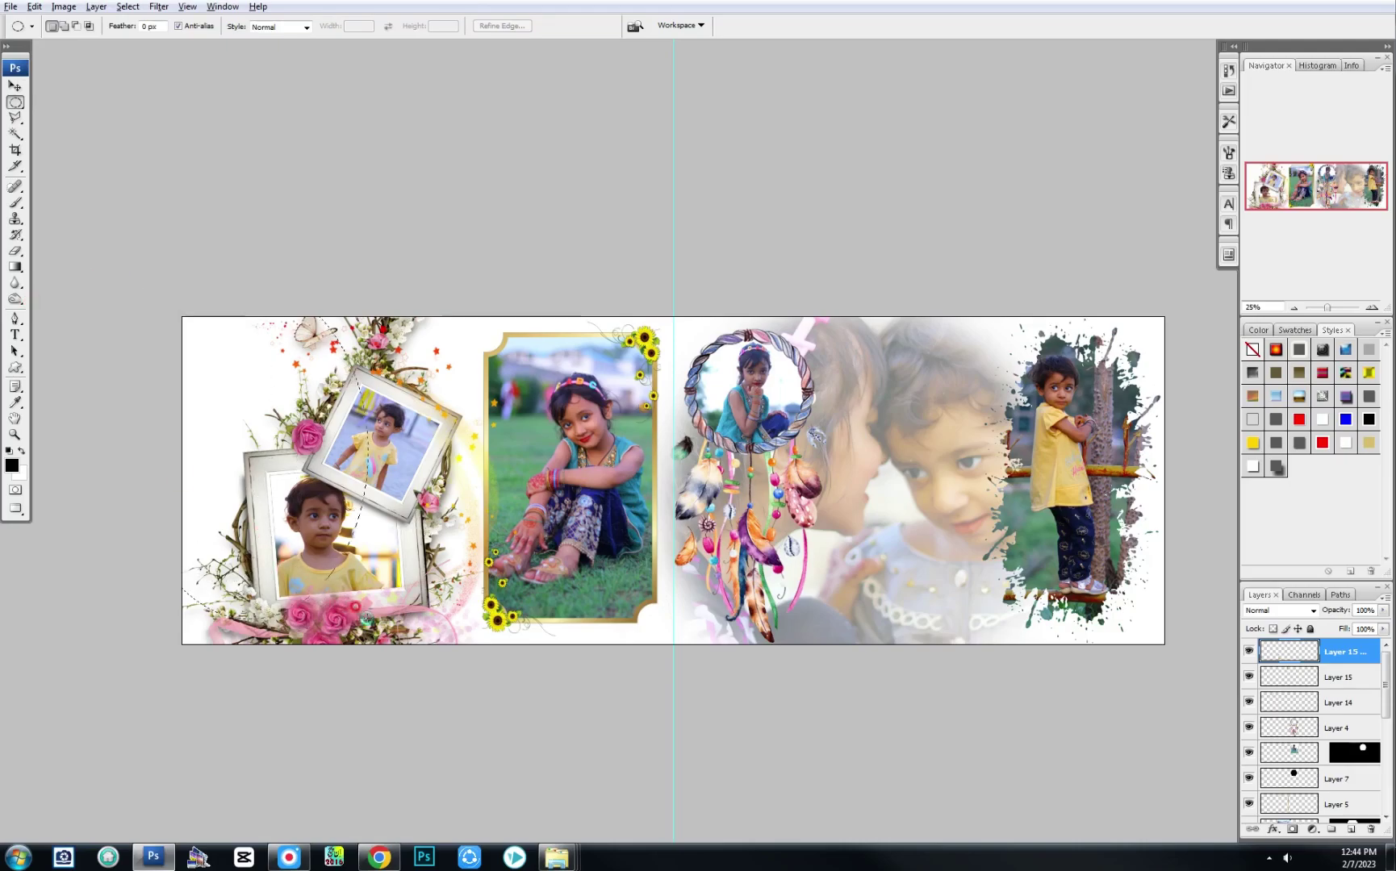
Step: Paste the girl's portrait into the oval selection, size it at the left edge, send to back
key(ctrl+shift+v)
key(ctrl+t)
mouse_move(266, 484)
mouse_down()
mouse_move(117, 345)
mouse_move(10, 196)
mouse_move(62, 224)
mouse_up()
key(Return)
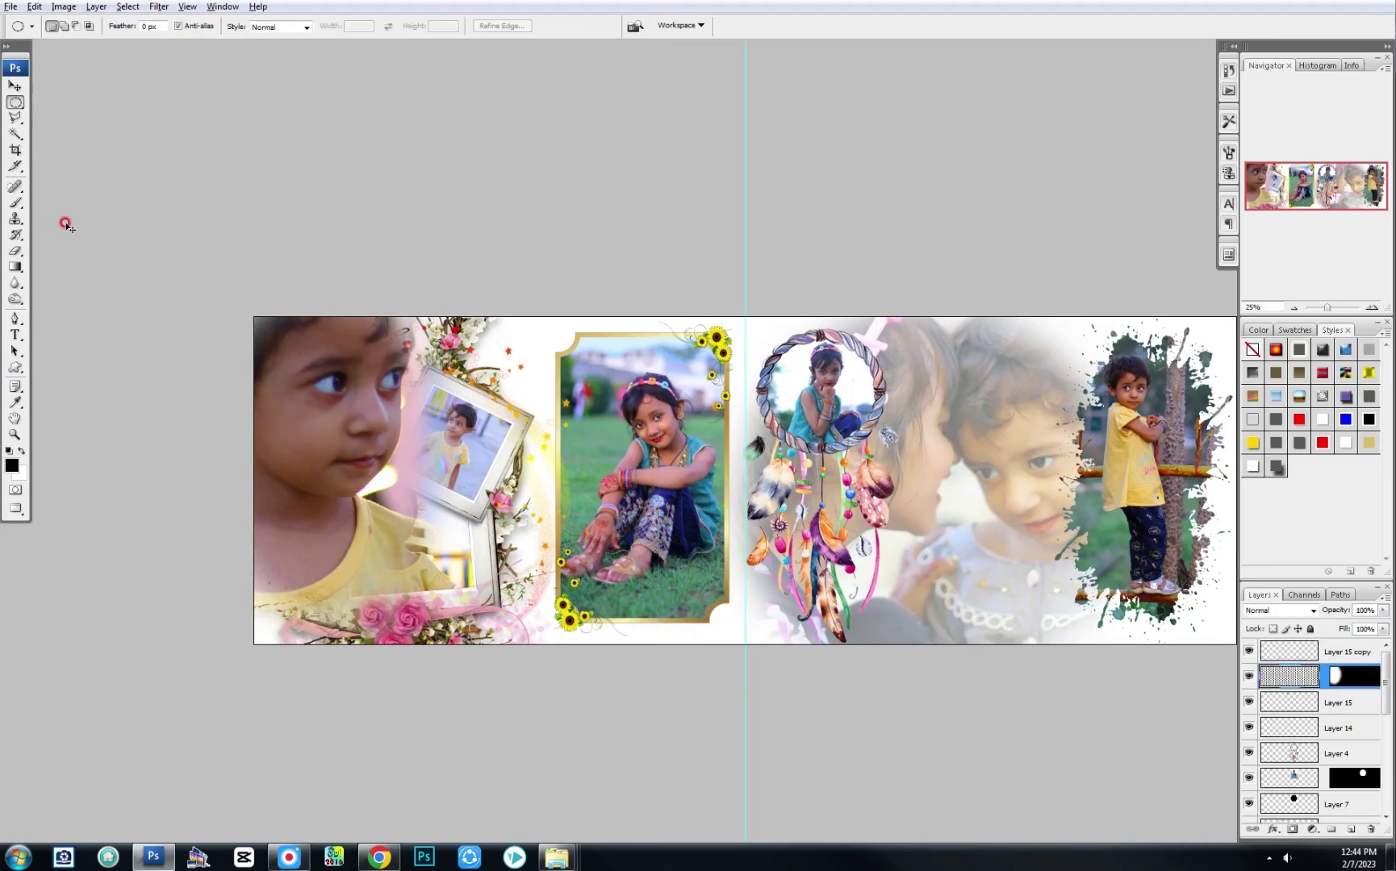
key(ctrl+shift+bracketleft)
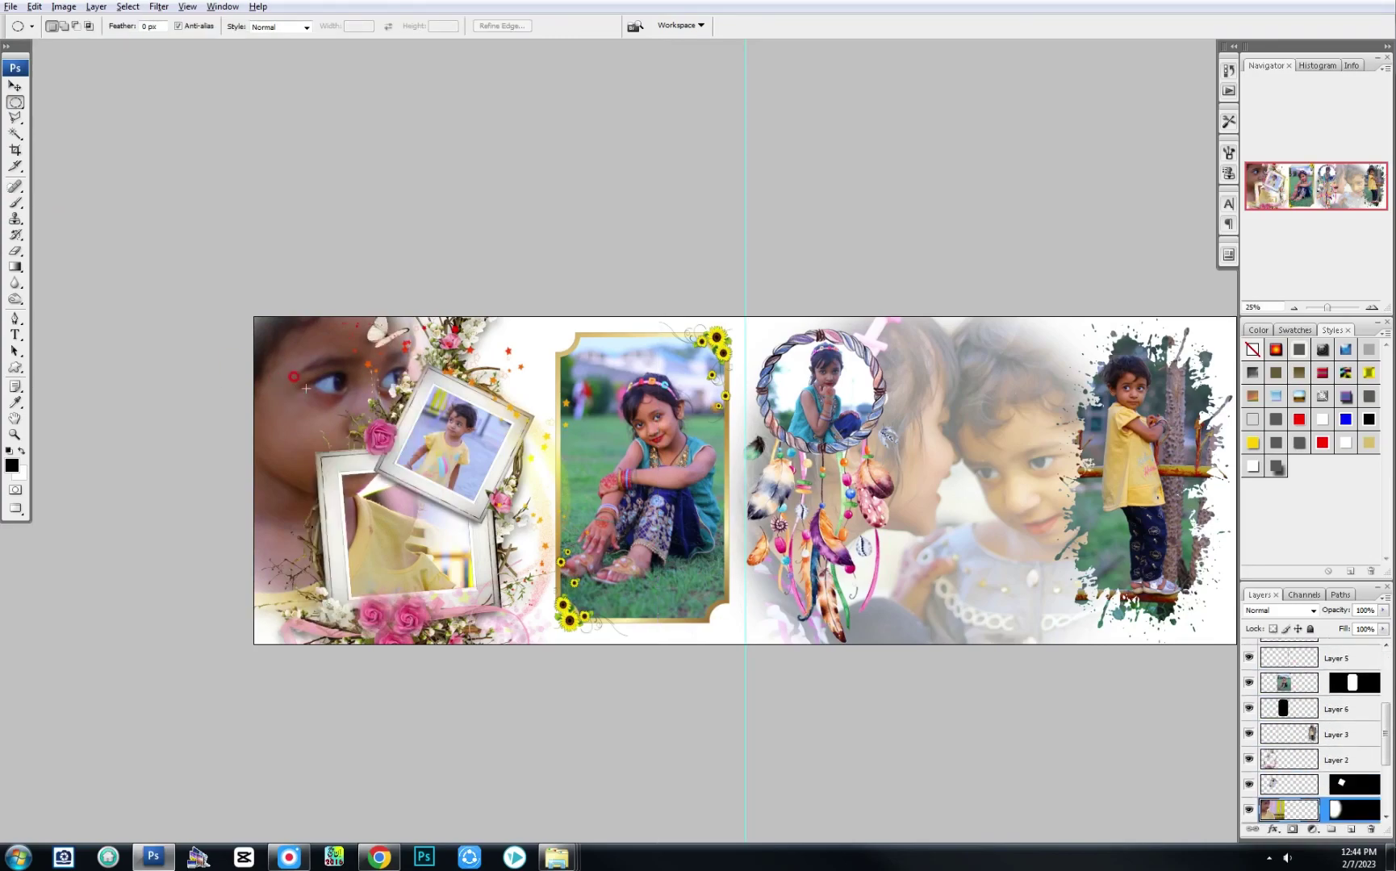
Step: Shift the face left and up, set Normal blending at 50% opacity, and lower it one layer
key(v)
drag(306, 388, 259, 374)
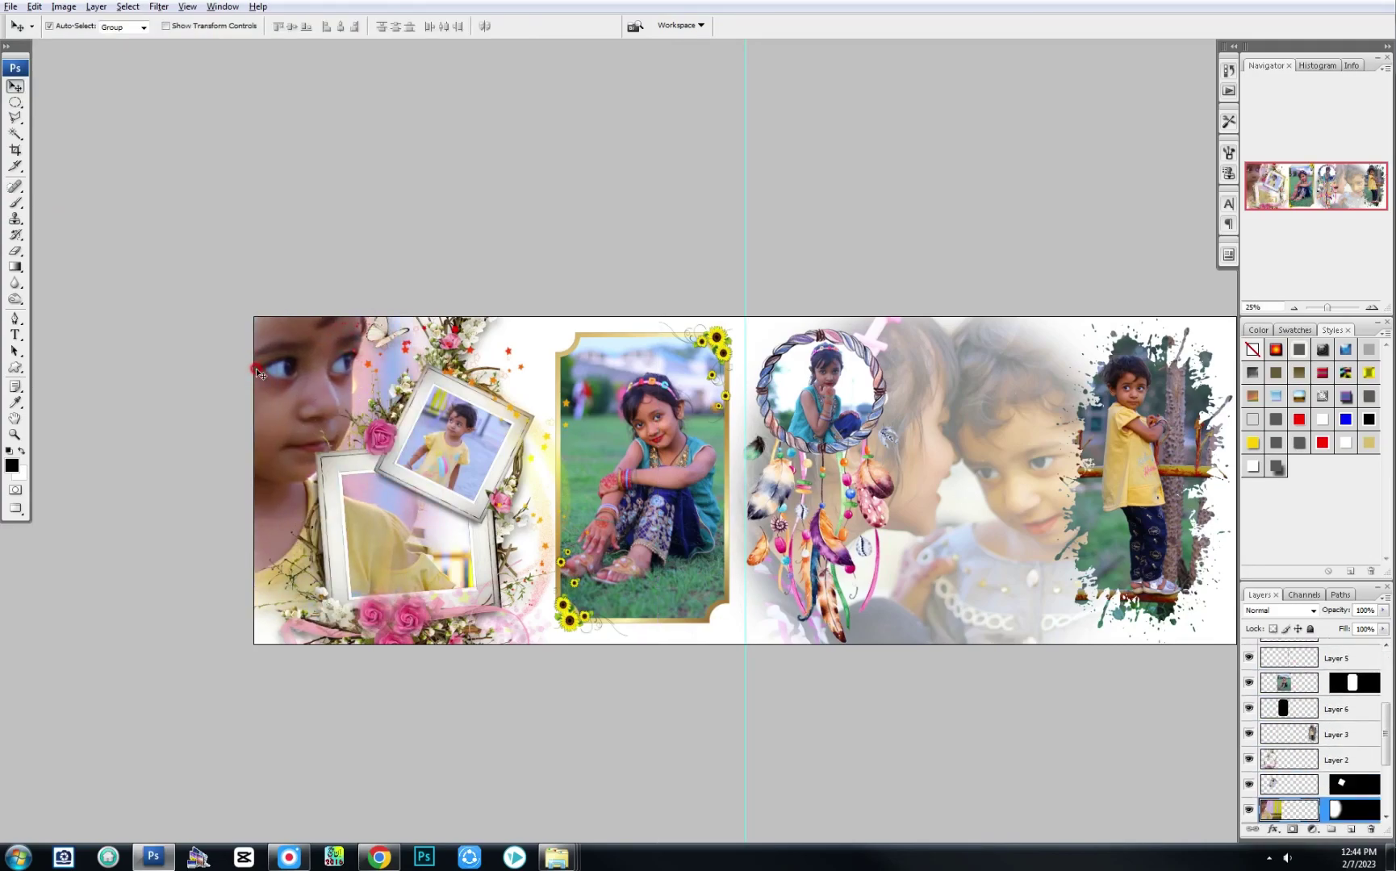
key(alt+shift+n)
key(5)
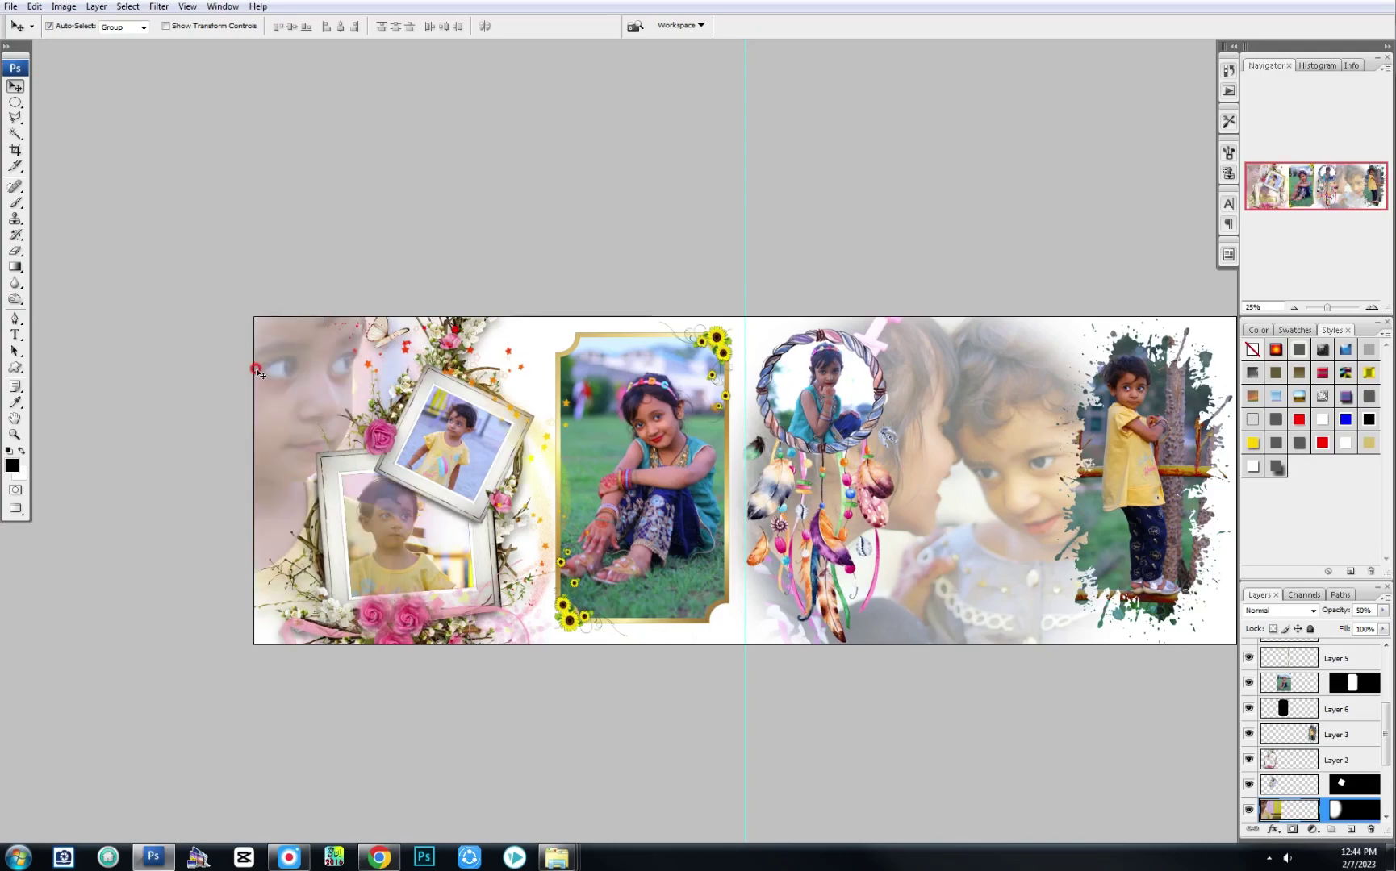
key(ctrl+bracketleft)
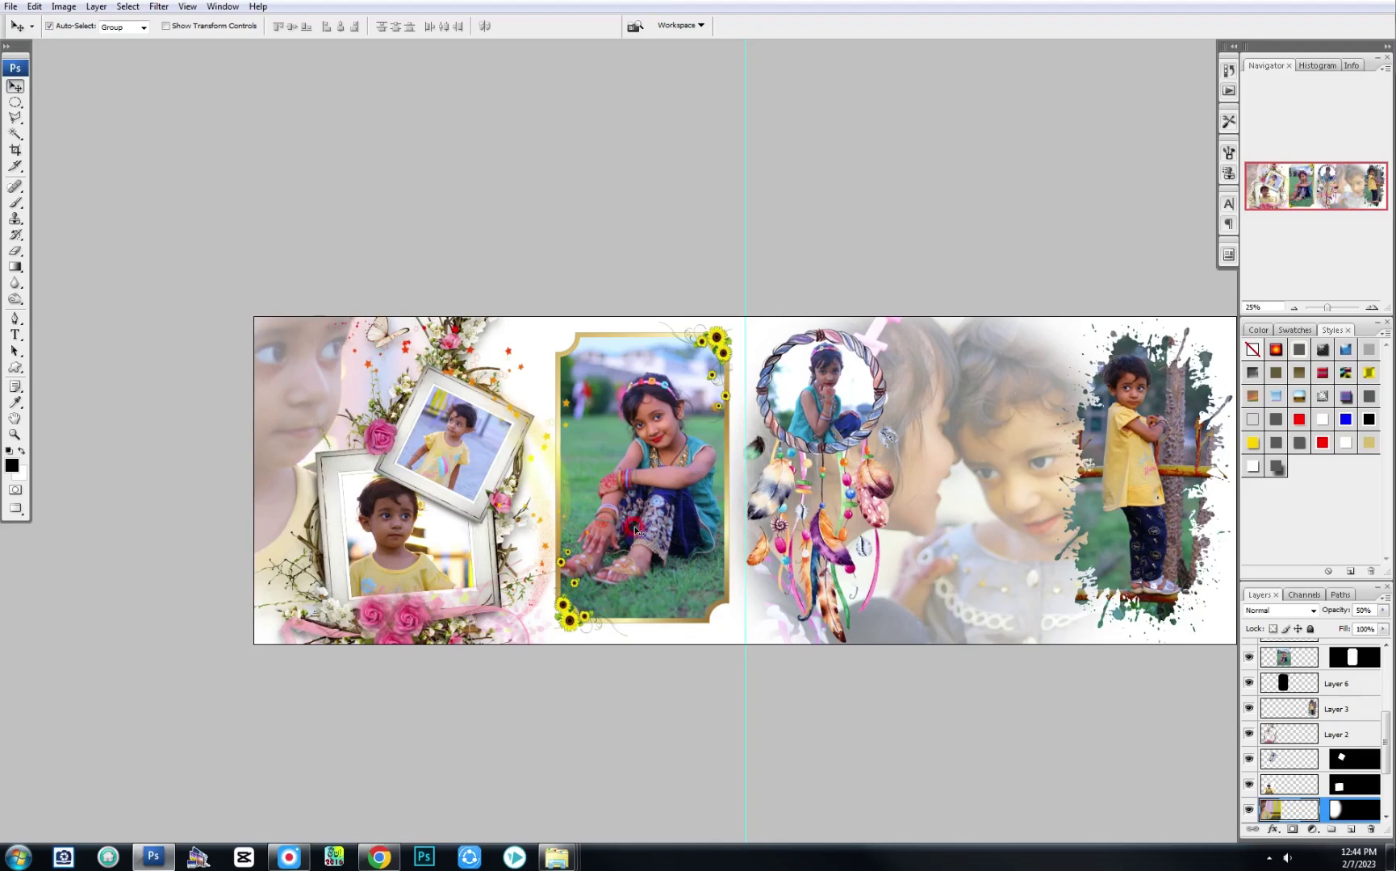
Step: Preview the spread full-screen on black with panels hidden, then fit it back on screen
scroll(907, 506, right, 5)
key(Tab)
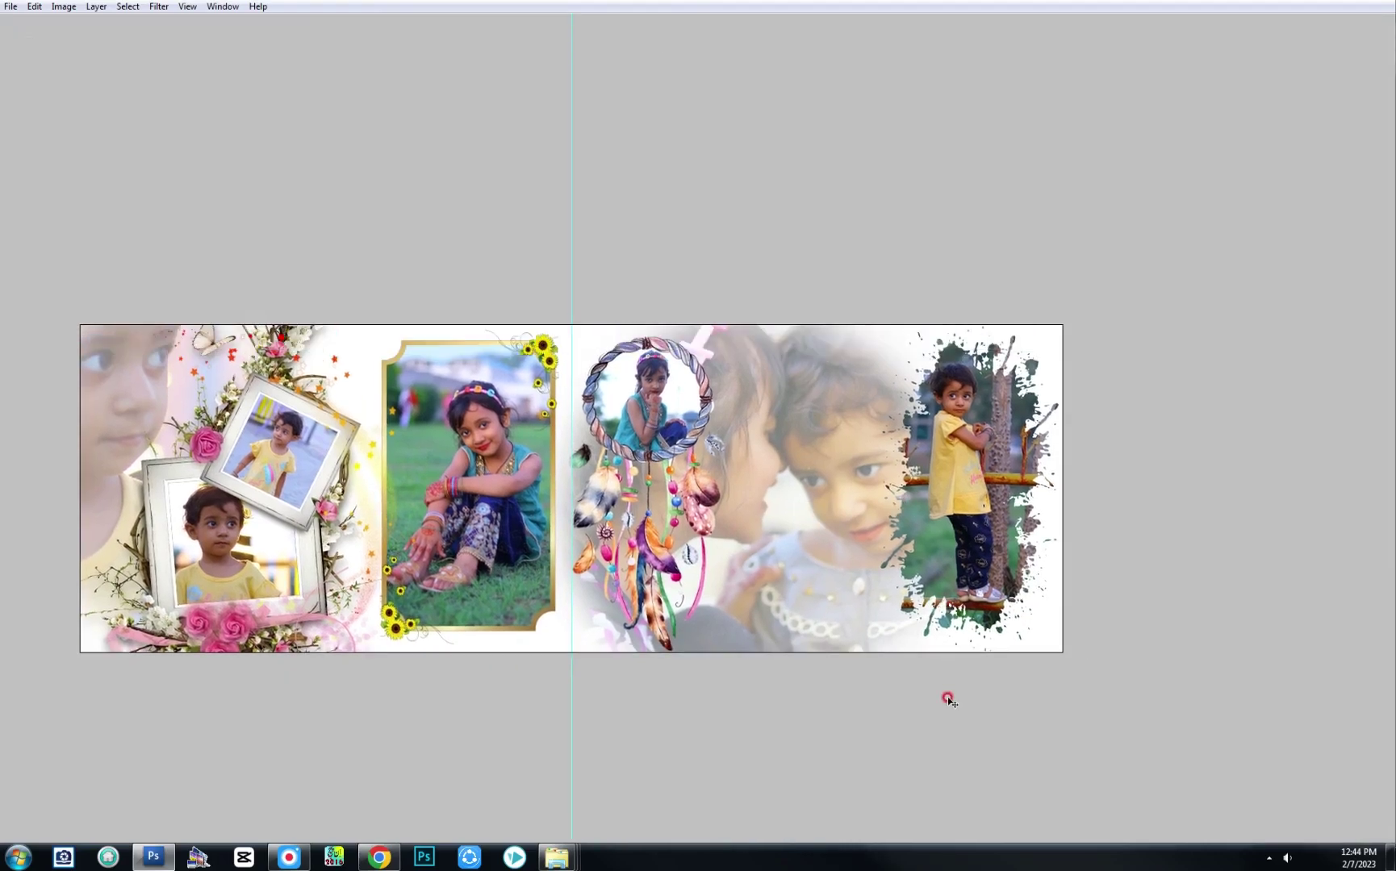
key(ctrl+plus)
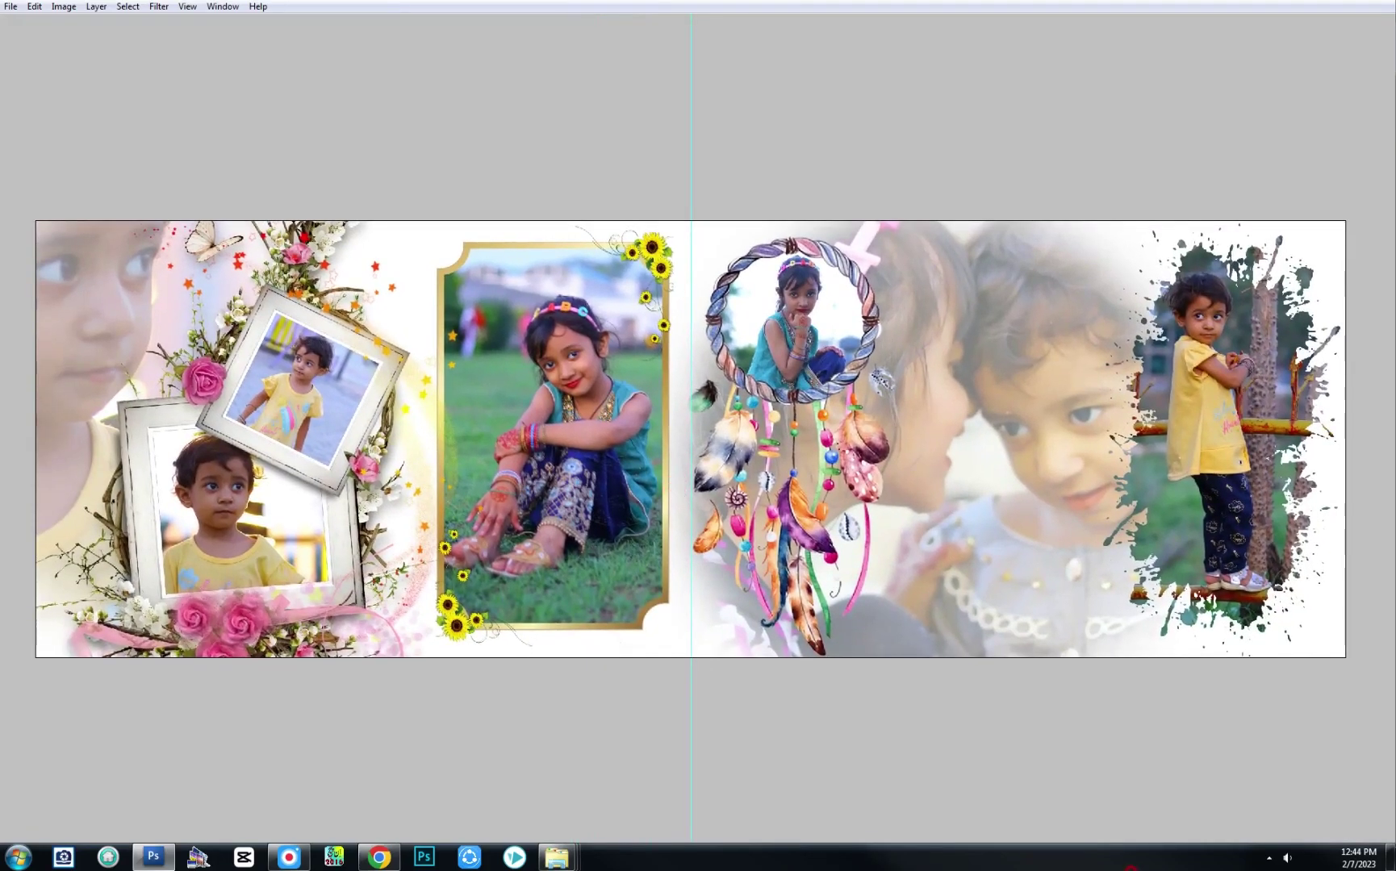
key(f)
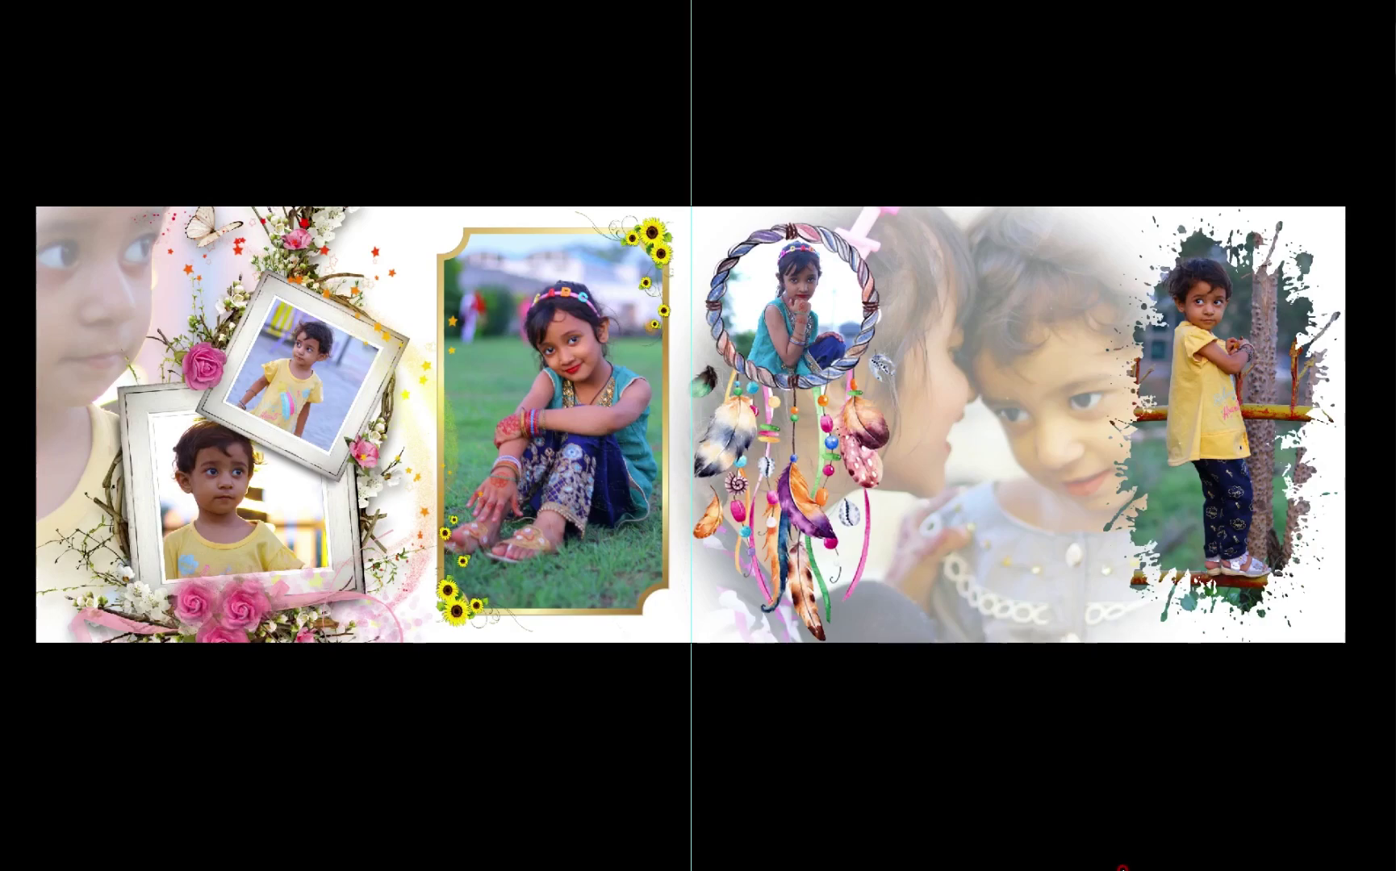
key(f)
key(ctrl+0)
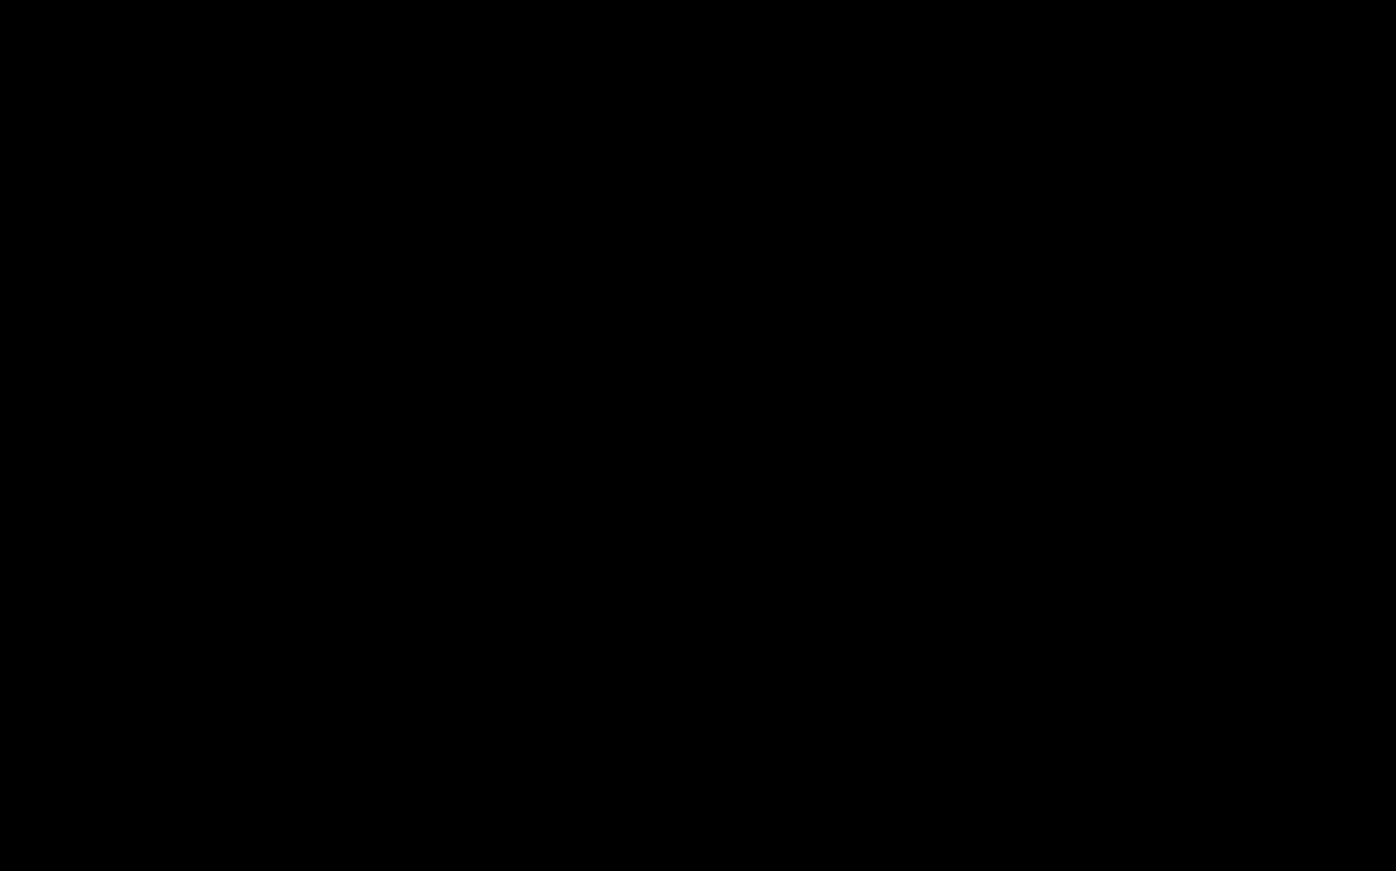